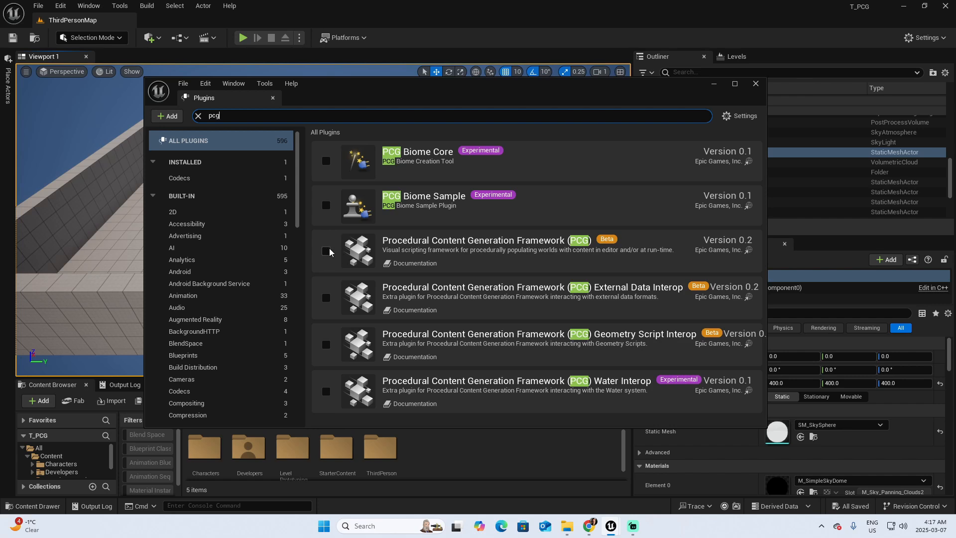
Enable the Procedural Content Generation Framework (PCG) plugin and restart the editor to apply it.
click(326, 251)
click(559, 288)
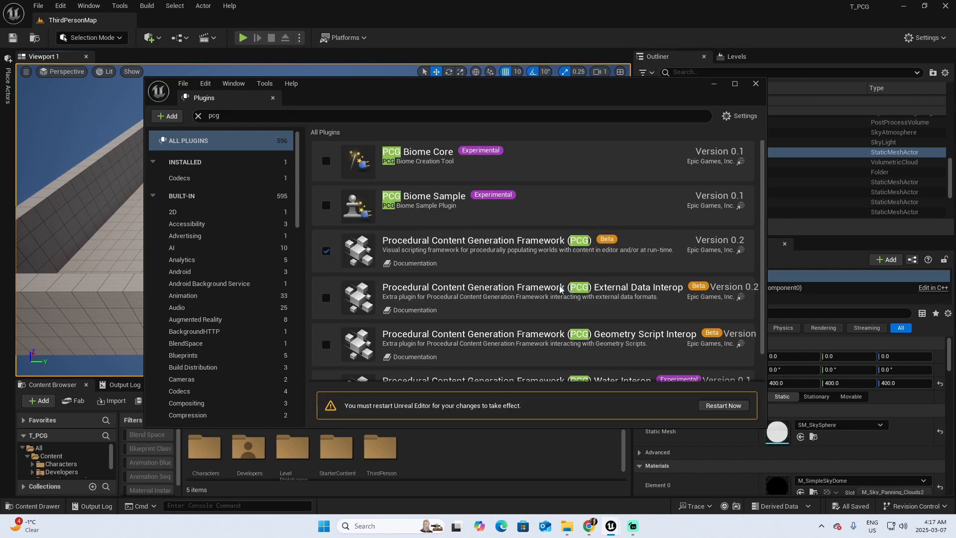
click(722, 405)
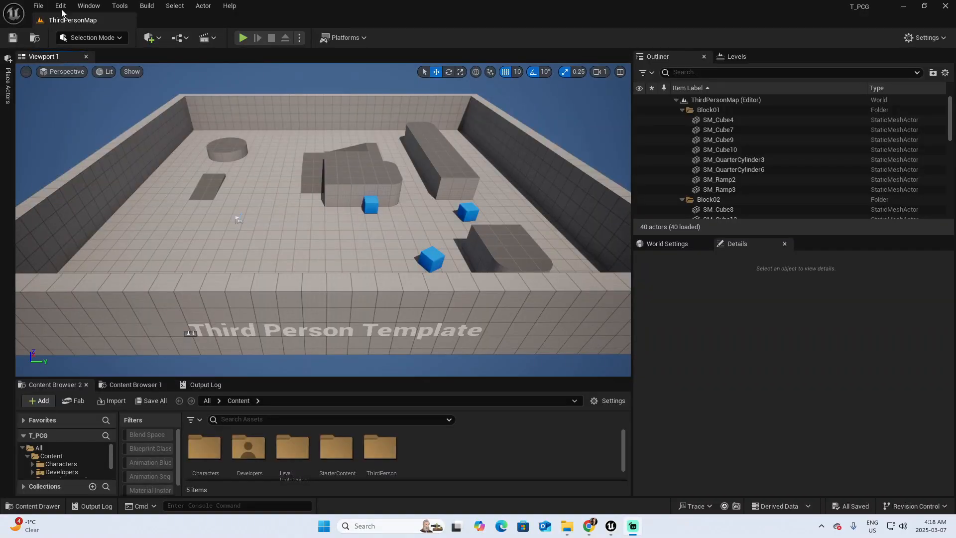
Reopen the plugin browser and filter it by "pcg" to check that the framework plugin is enabled.
click(61, 6)
click(69, 183)
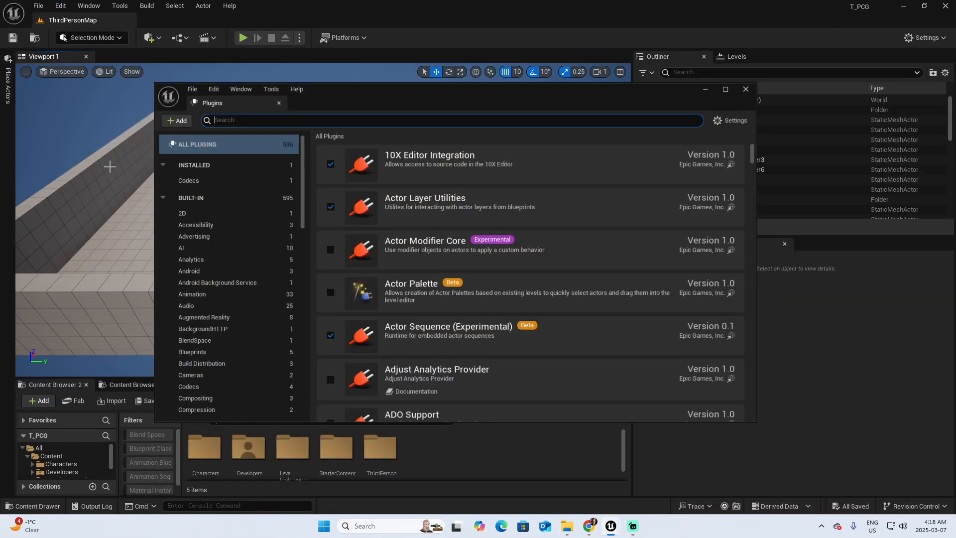
text(pcg)
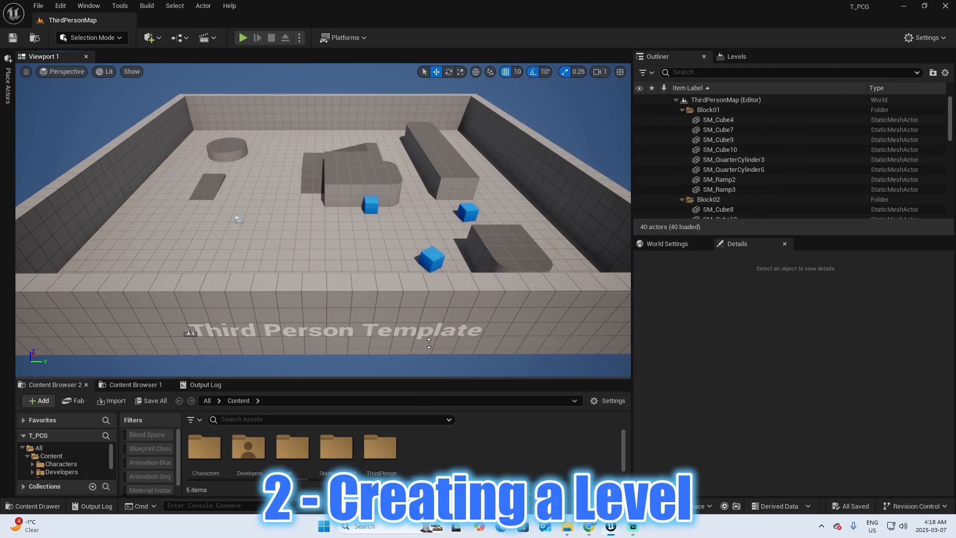
Enlarge the content browser area and create a new level from the Open World template.
drag(434, 377, 428, 319)
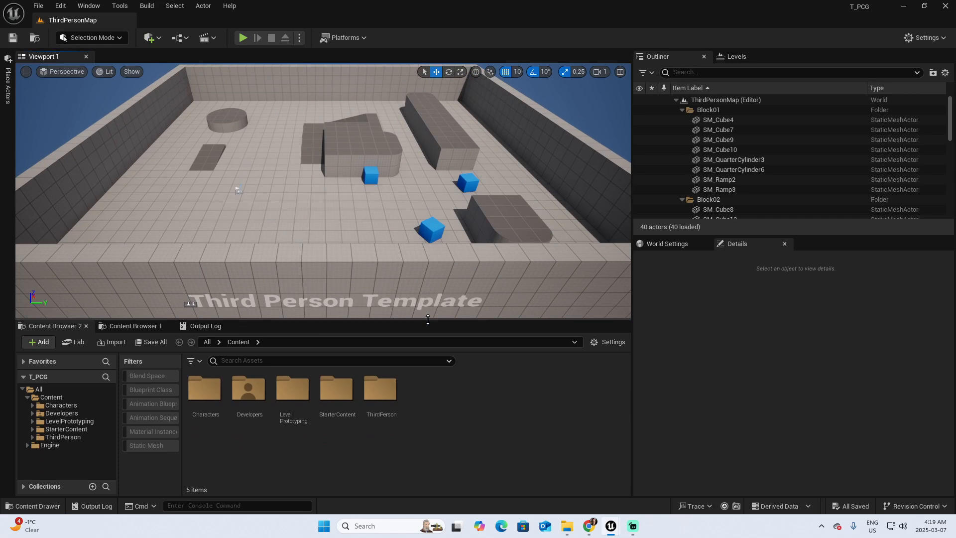
click(39, 6)
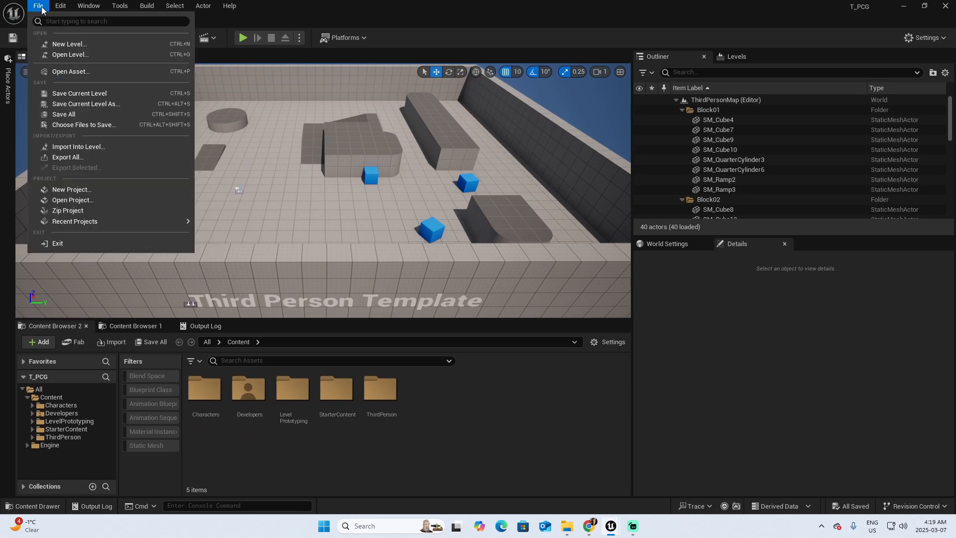
click(69, 45)
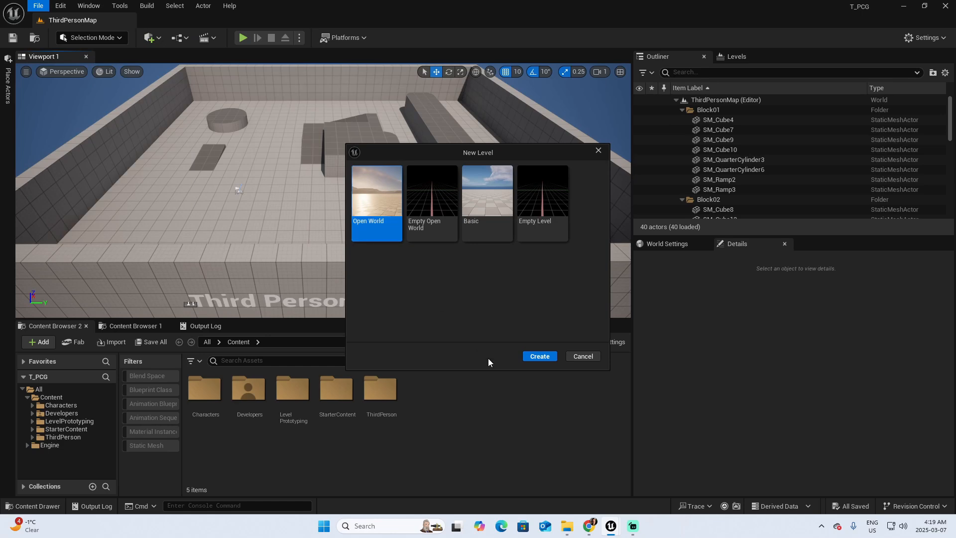
click(539, 356)
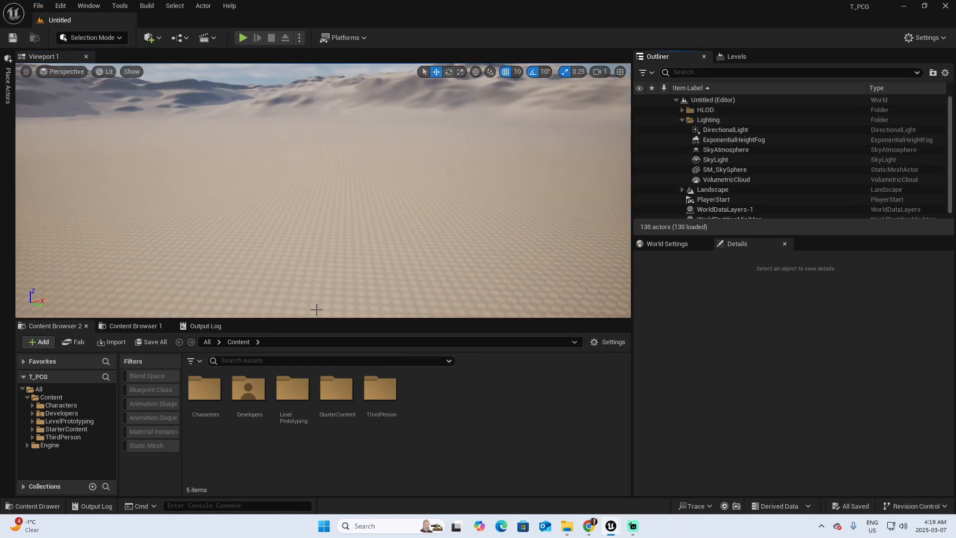
Create a folder named _Game in the project's Content folder.
right_click(452, 404)
click(484, 190)
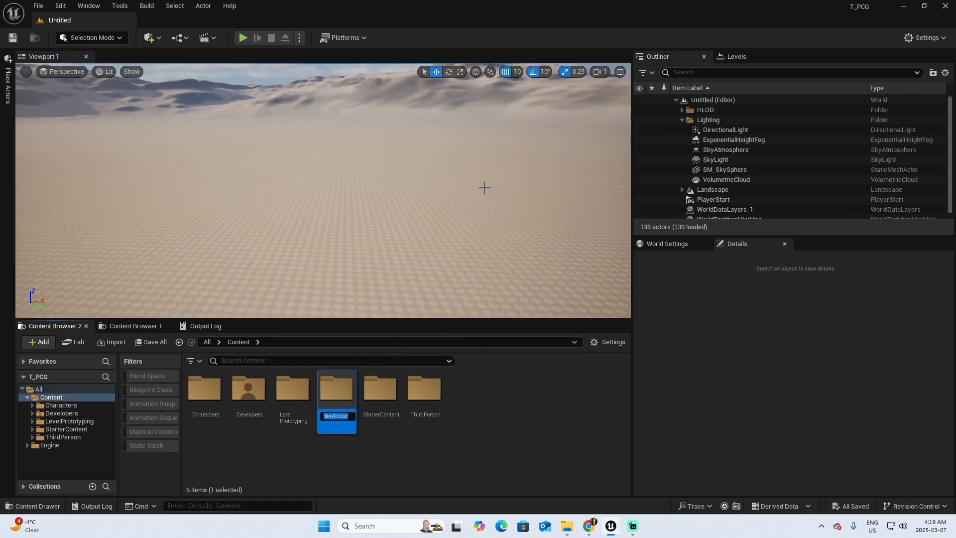
key(BackSpace)
text(_Game)
key(Return)
Create a subfolder named Maps inside the _Game folder.
double_click(204, 390)
right_click(230, 399)
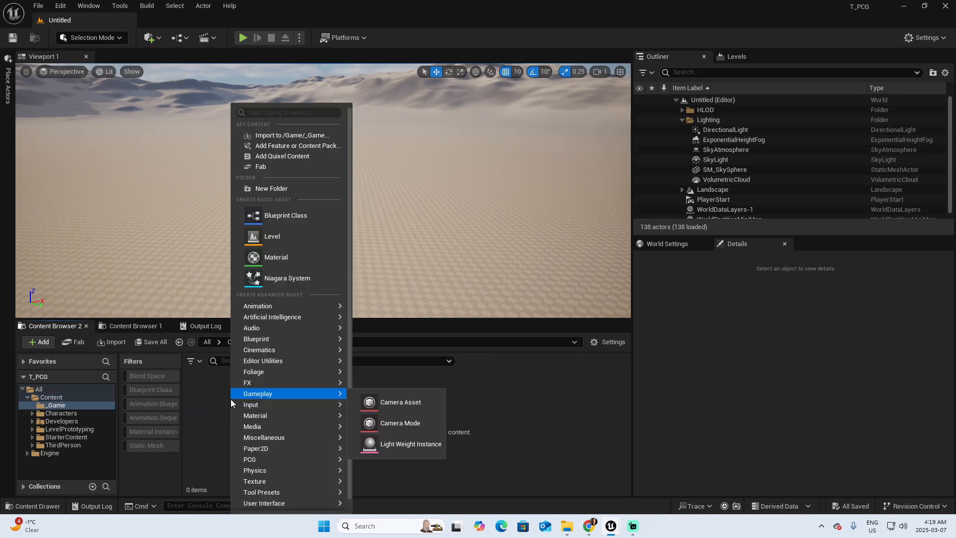
click(272, 187)
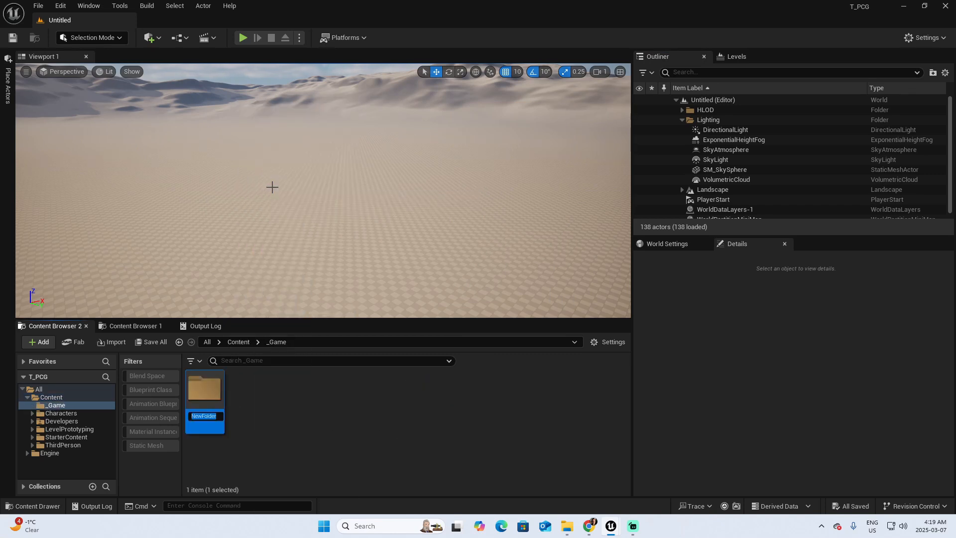
text(Maps)
key(Return)
Save the current level as NewMap1 in the _Game/Maps folder.
click(39, 5)
click(75, 93)
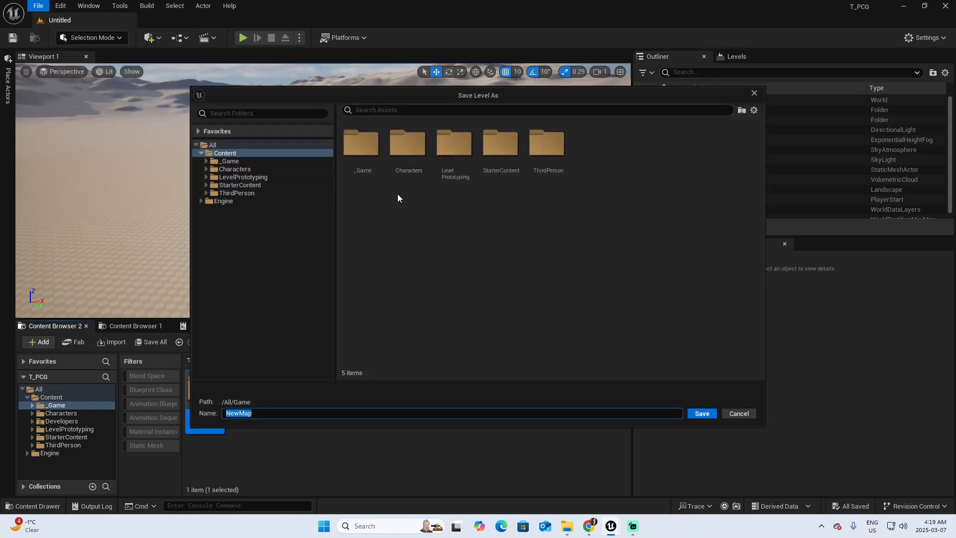
double_click(370, 150)
double_click(369, 154)
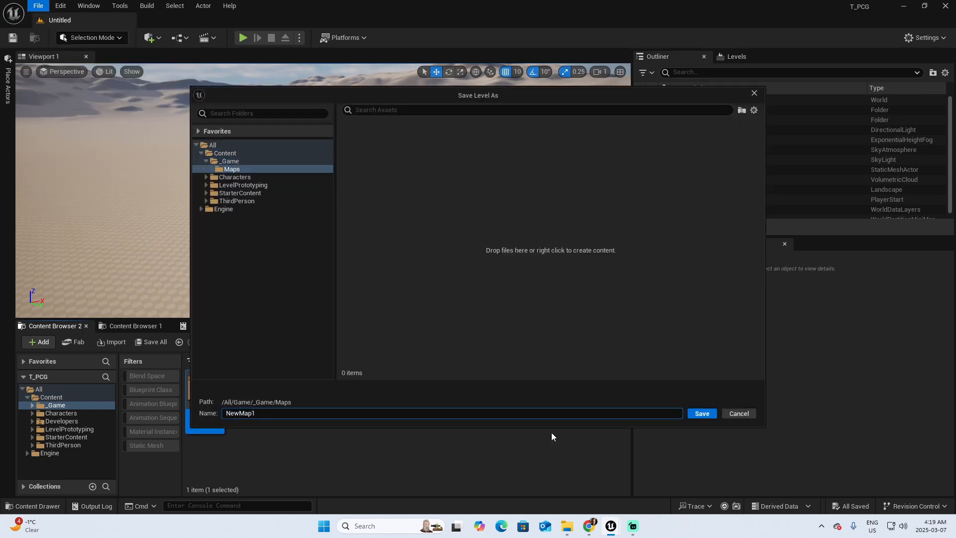
click(695, 414)
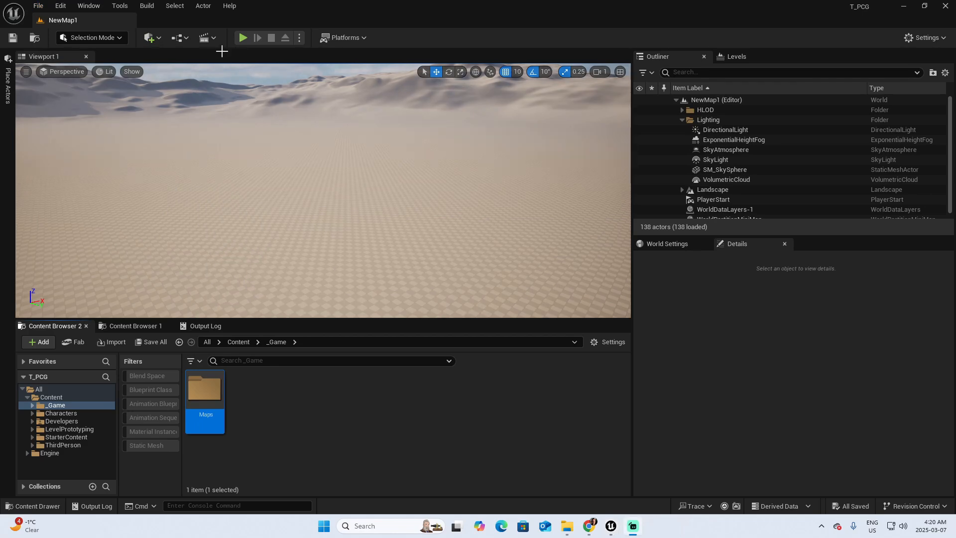
Play-test the new level in the viewport and stop the session.
click(240, 38)
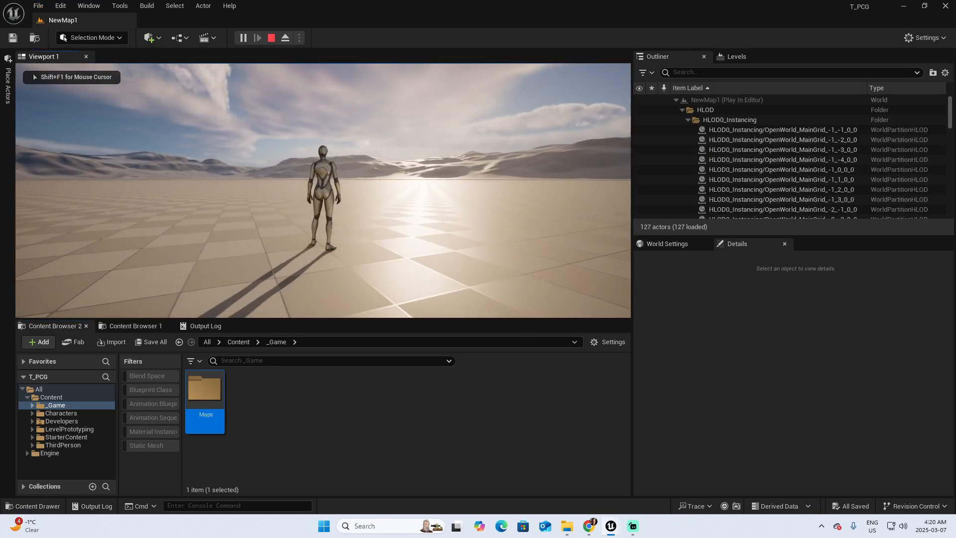
key(Escape)
Raise the viewport camera speed to 16 and fly over to the hilly part of the landscape.
right_drag(418, 224, 503, 217)
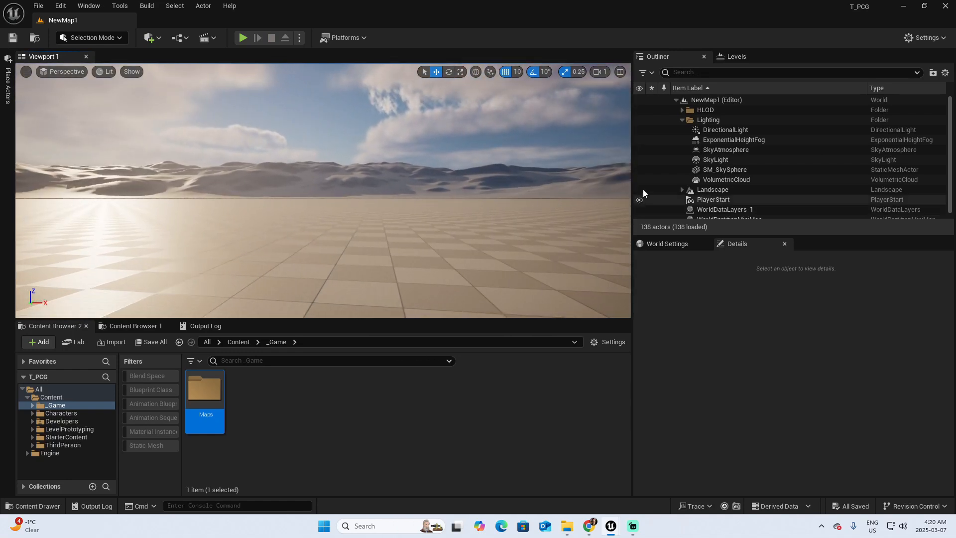
click(601, 72)
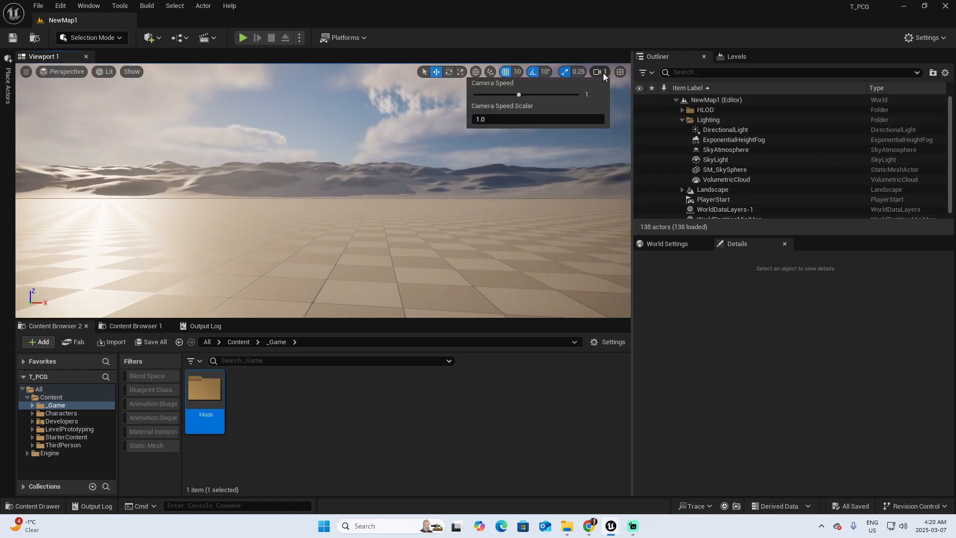
click(565, 94)
key(w)
right_drag(443, 199, 412, 222)
key(w)
key(s)
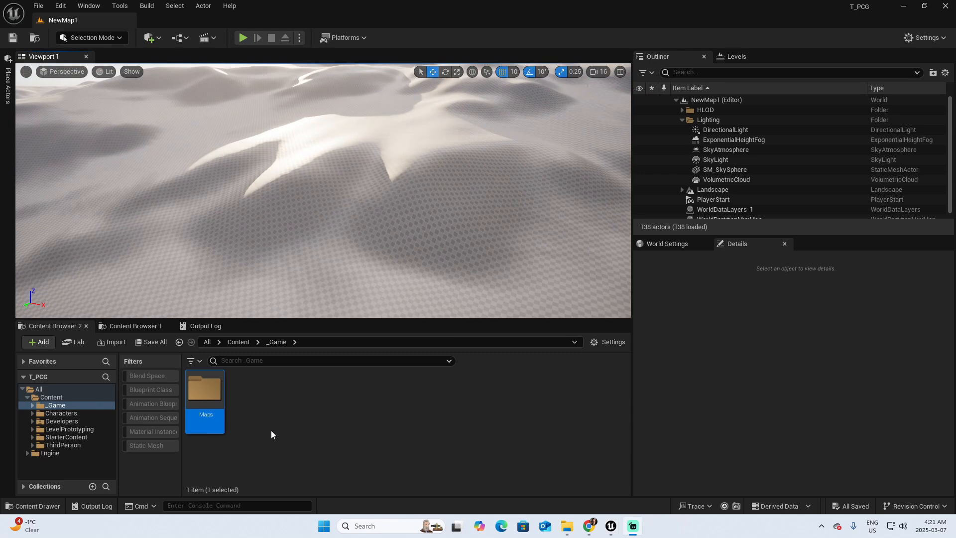
Create a subfolder named PCGs inside the _Game folder.
click(60, 405)
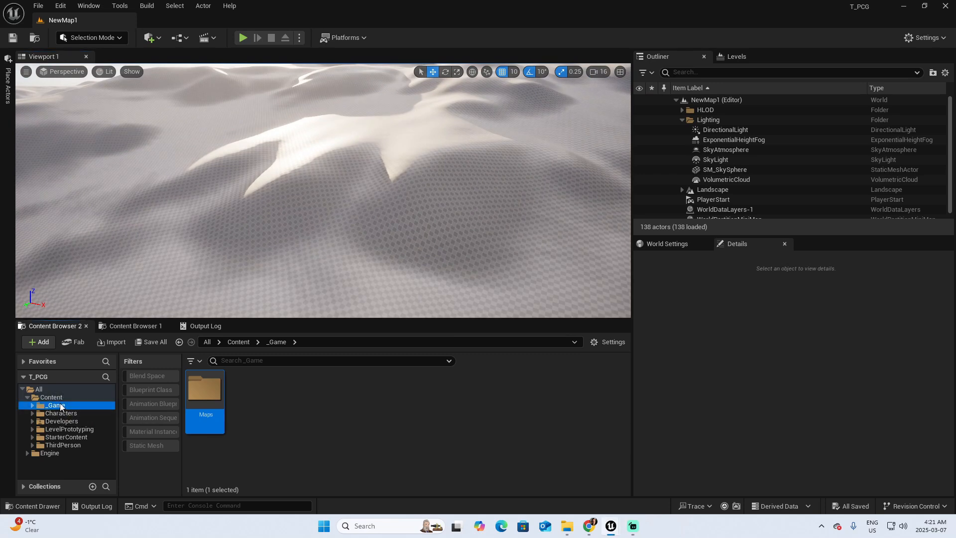
right_click(282, 414)
click(327, 86)
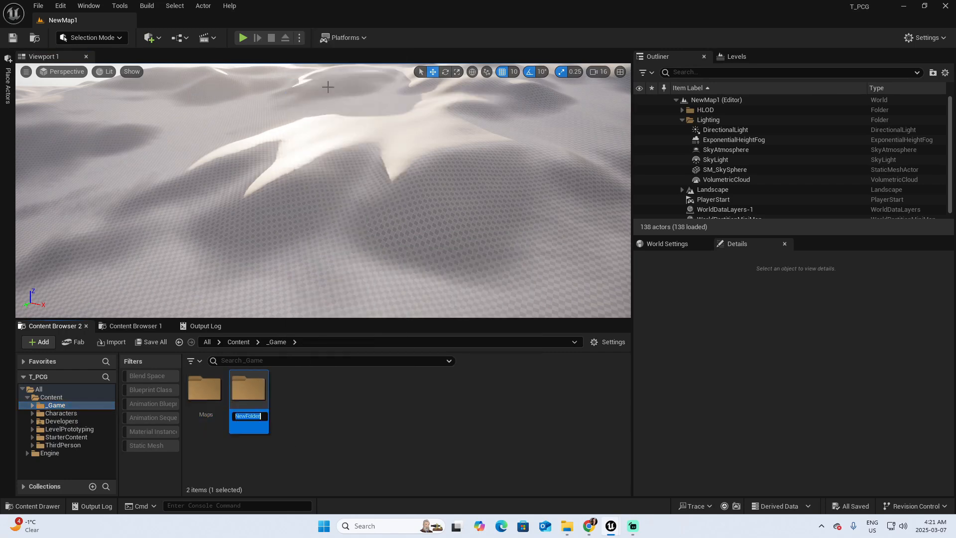
text(PCGs)
key(Return)
Create a PCG Graph asset named PCG_Forest inside the PCGs folder.
double_click(249, 390)
right_click(299, 398)
mouse_move(300, 397)
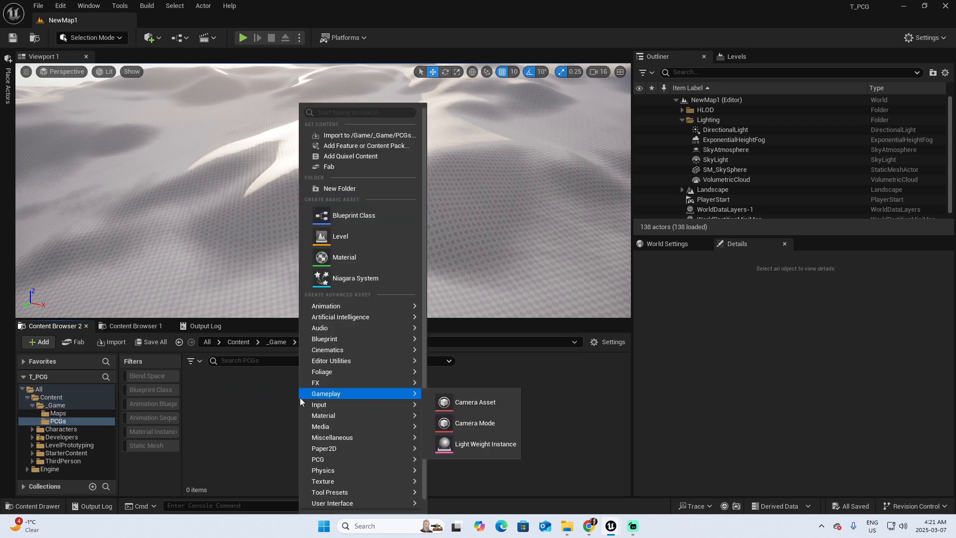
mouse_move(335, 459)
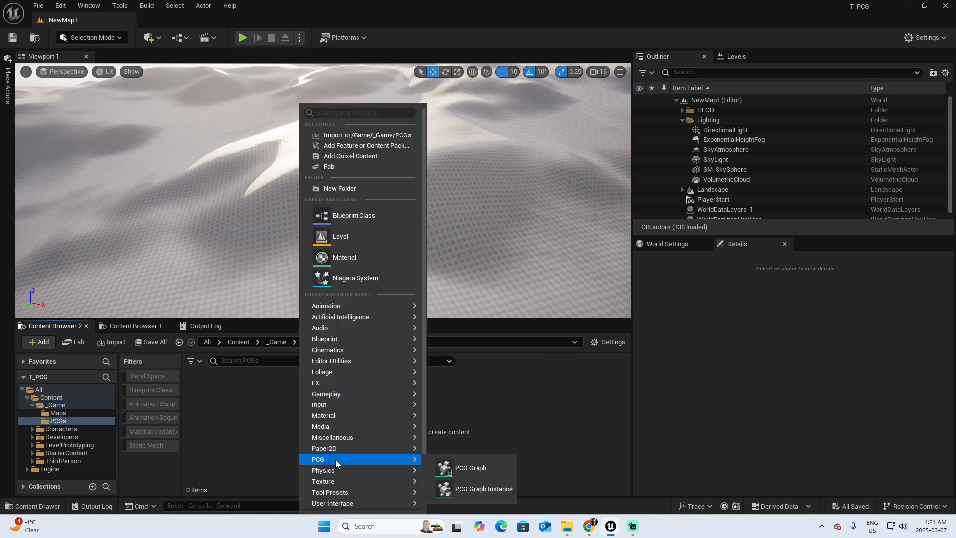
click(461, 468)
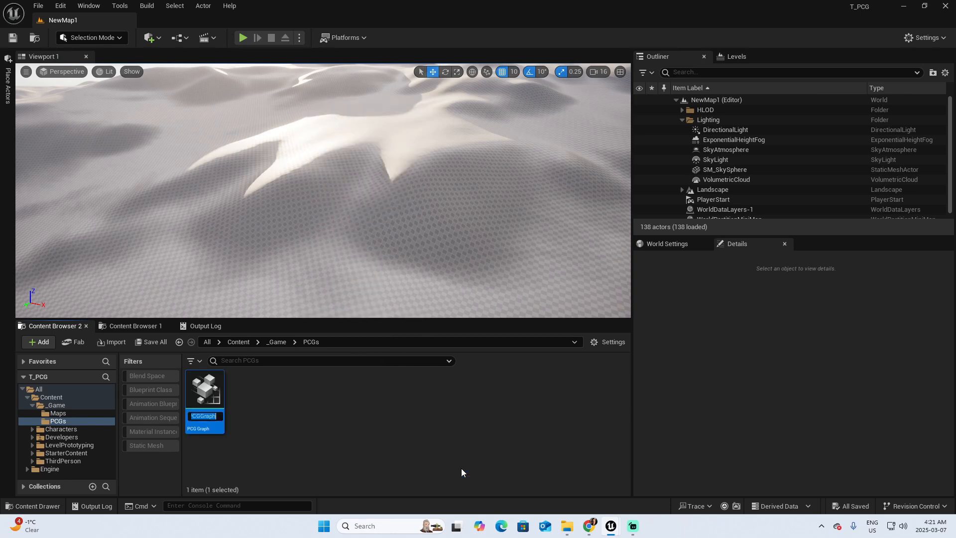
text(PCG_Forest)
key(Return)
Open the PCG_Forest graph docked beside the level tab and add a Get Landscape Data node below the Input node.
double_click(205, 393)
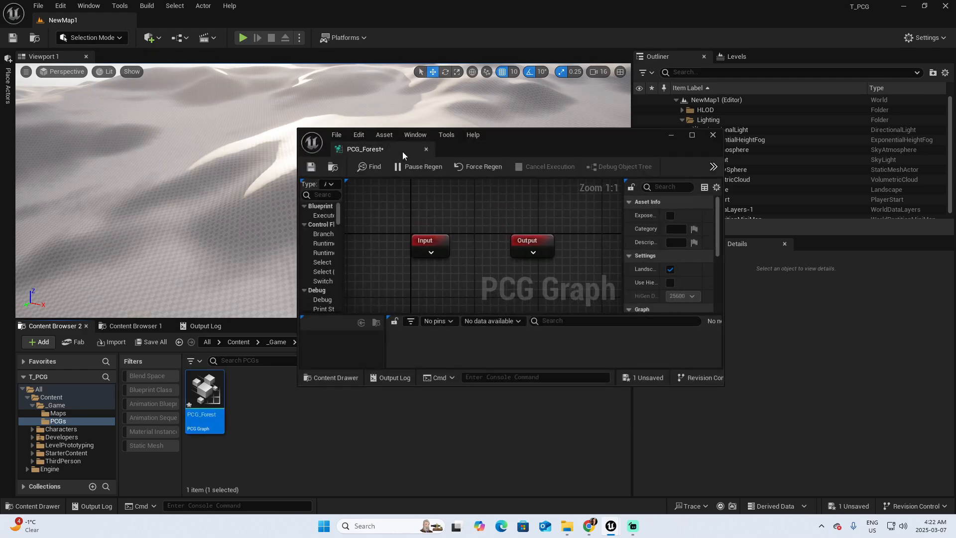
drag(402, 152, 231, 90)
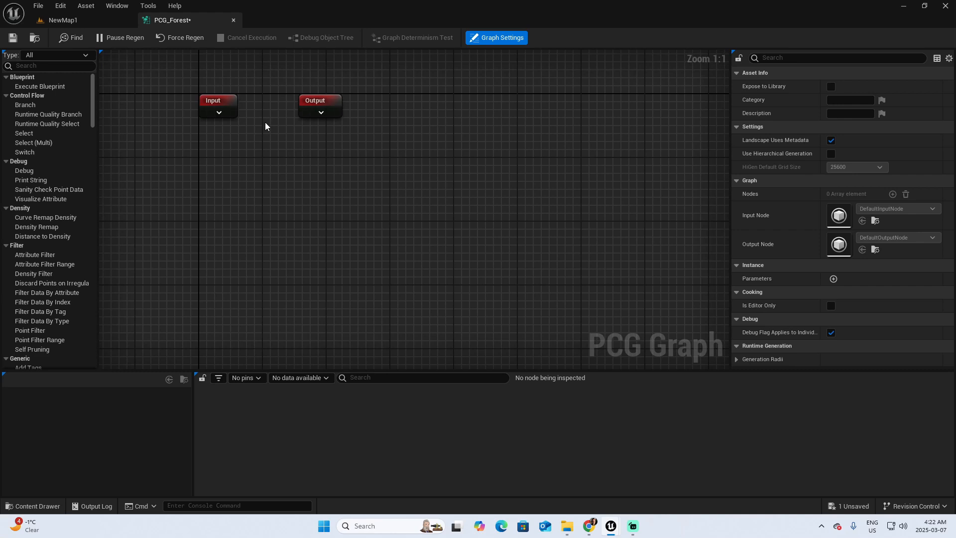
right_click(270, 210)
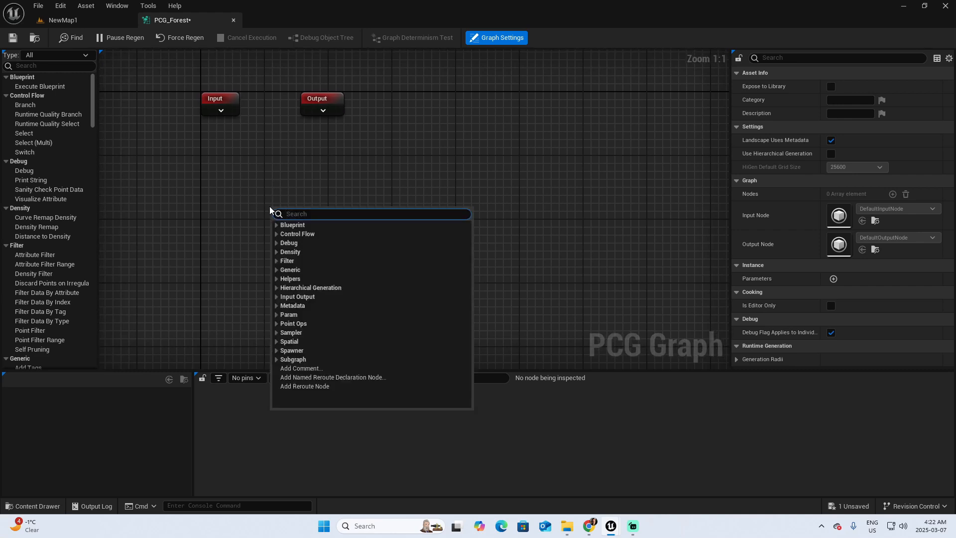
text(get lan)
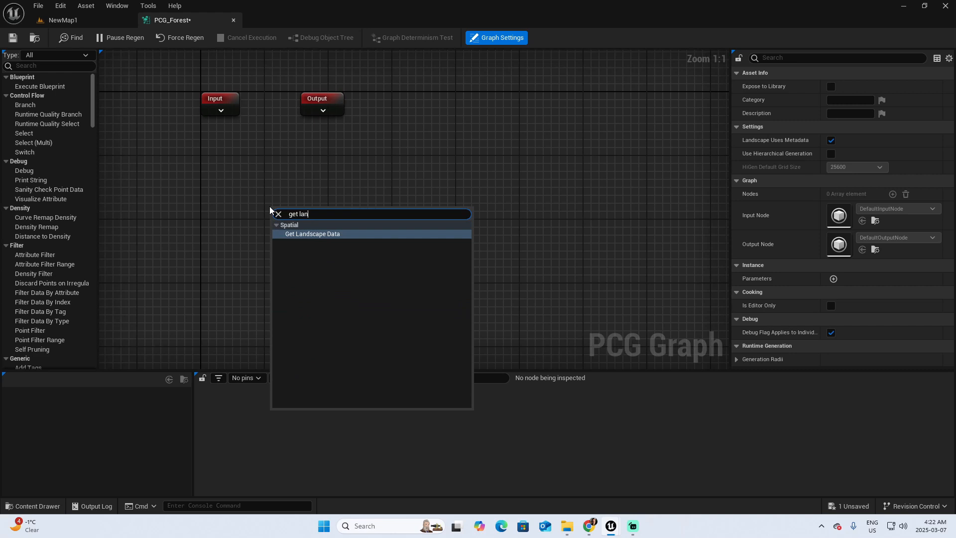
click(312, 234)
drag(314, 213, 220, 169)
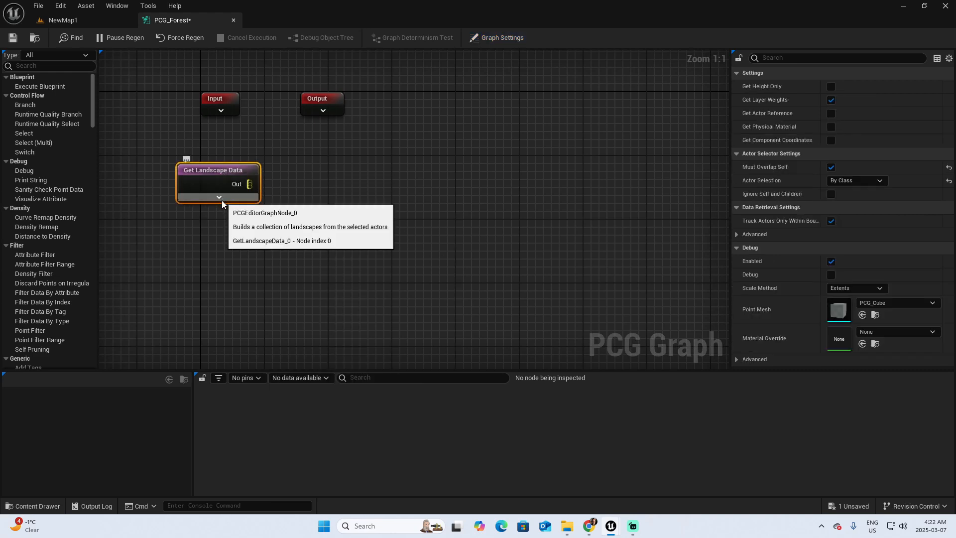
Add a Surface Sampler node fed by the Get Landscape Data output and align it beside that node.
drag(248, 184, 319, 204)
text(surf)
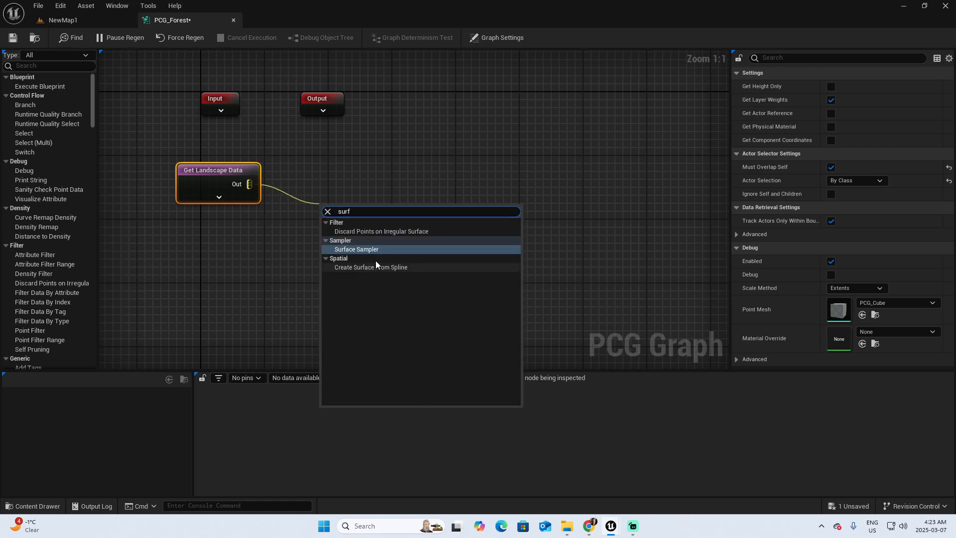
click(360, 248)
drag(361, 174, 346, 166)
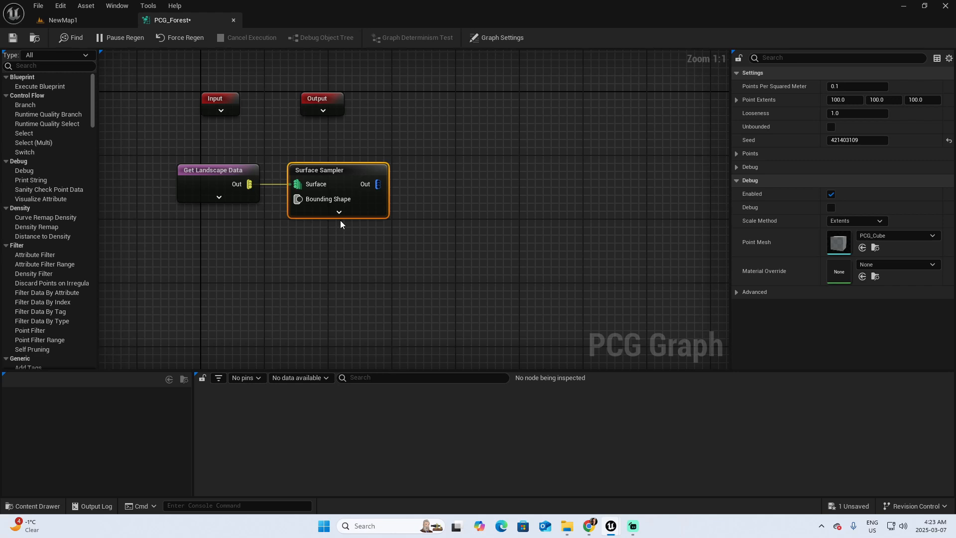
Turn on Debug for the Surface Sampler node and save the PCG_Forest graph.
right_click(345, 169)
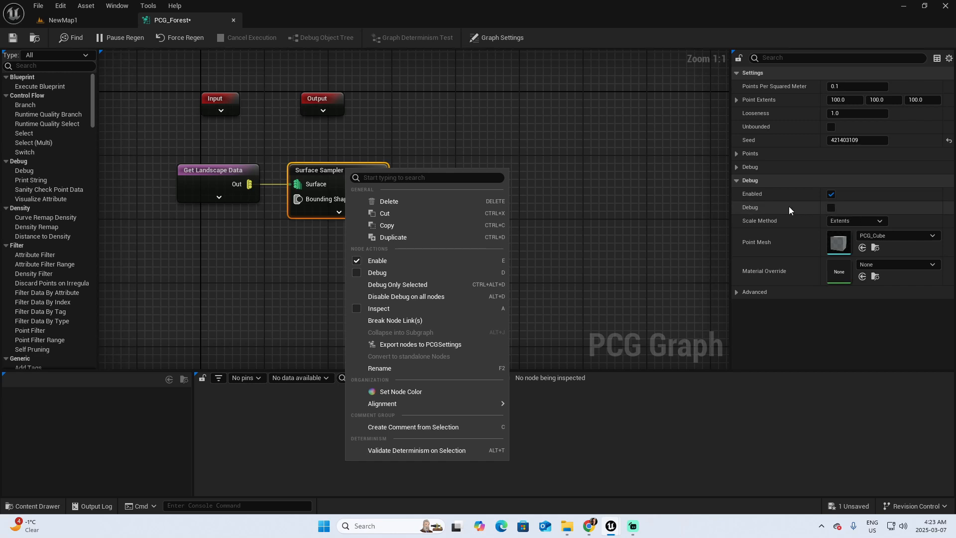
click(830, 208)
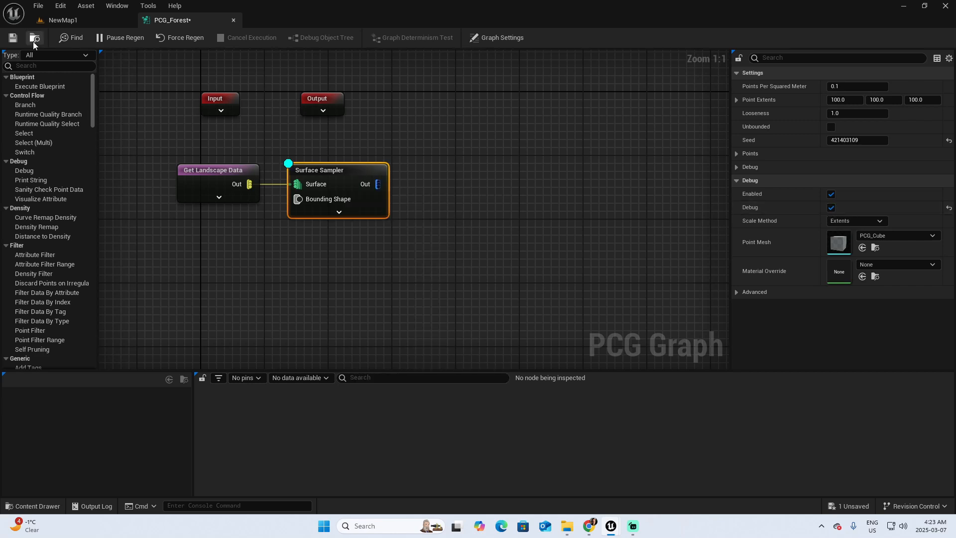
click(14, 38)
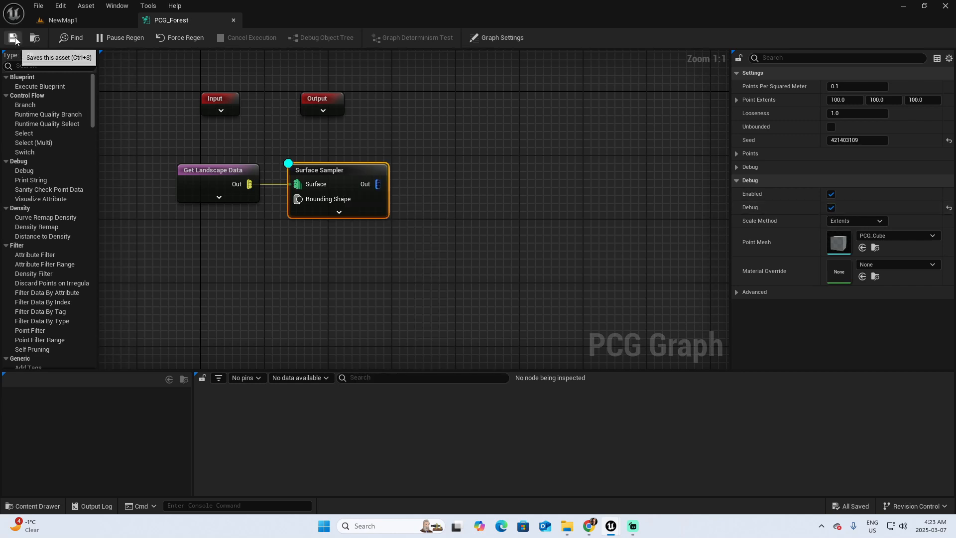
Return to the NewMap1 level and place the PCG_Forest graph as a volume on the hilly landscape.
click(95, 20)
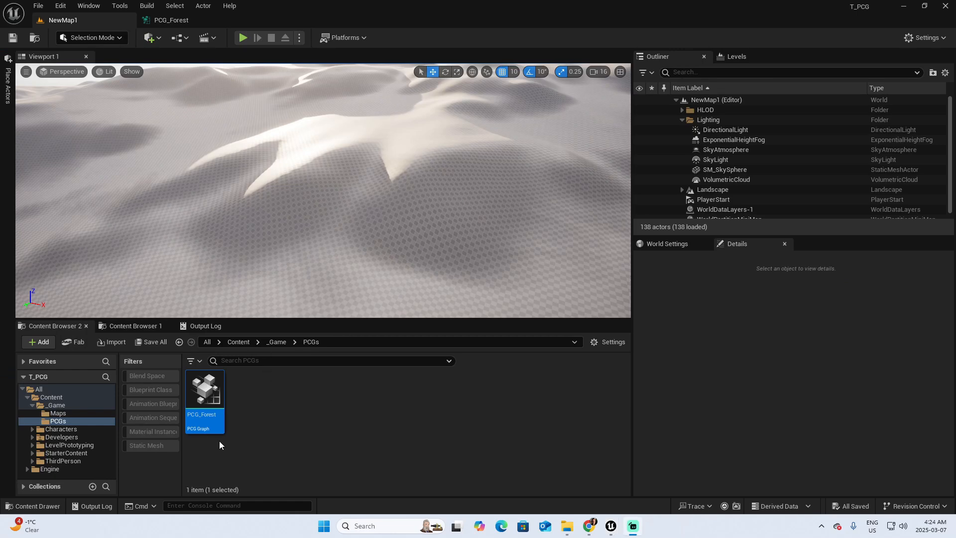
drag(202, 396, 289, 199)
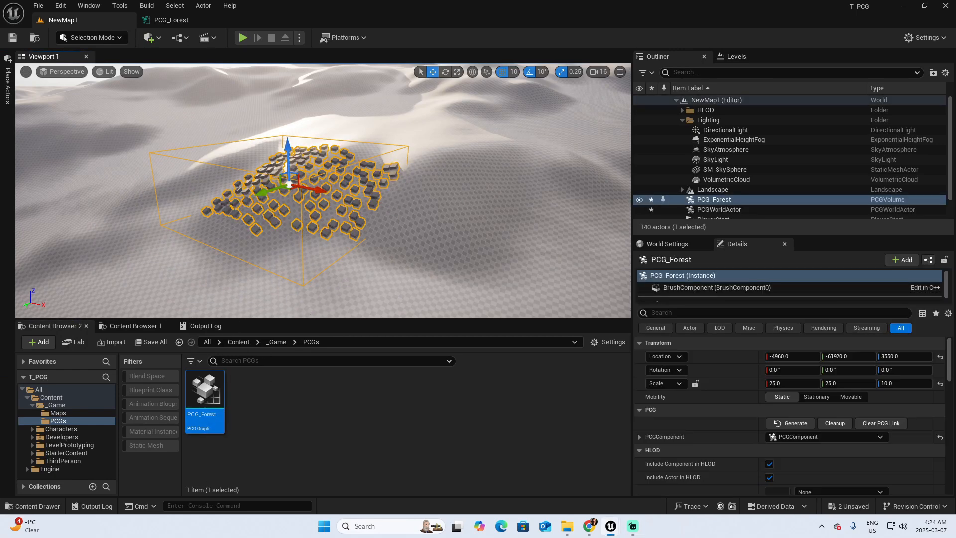
Move the PCG_Forest volume up and along the slope to about Y -63170, Z 4060.
right_drag(289, 199, 236, 205)
key(w)
key(d)
key(s)
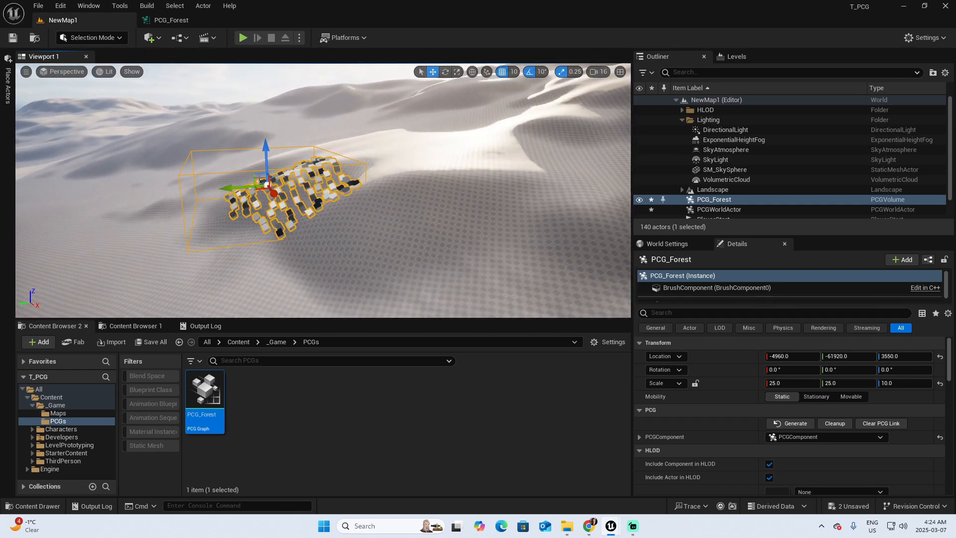
drag(268, 149, 265, 131)
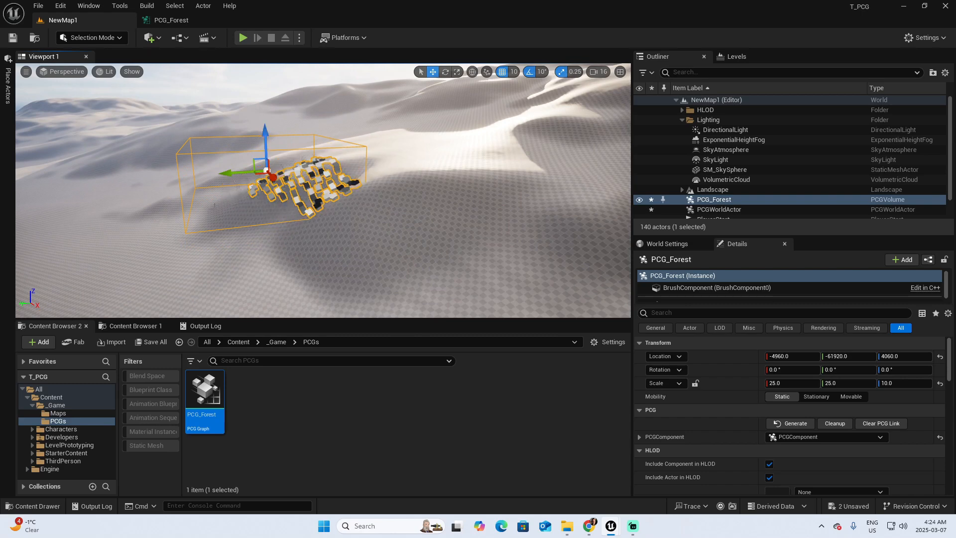
drag(228, 186, 290, 204)
key(e)
right_drag(290, 204, 342, 234)
key(w)
key(a)
key(d)
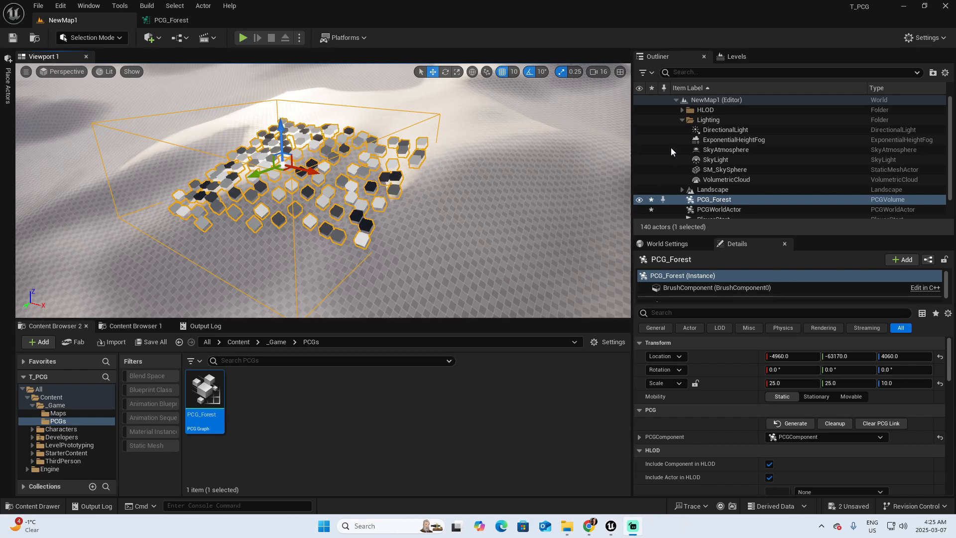
Collapse the Lighting folder, then copy the PCG_Forest volume's location and paste it onto PlayerStart.
click(683, 119)
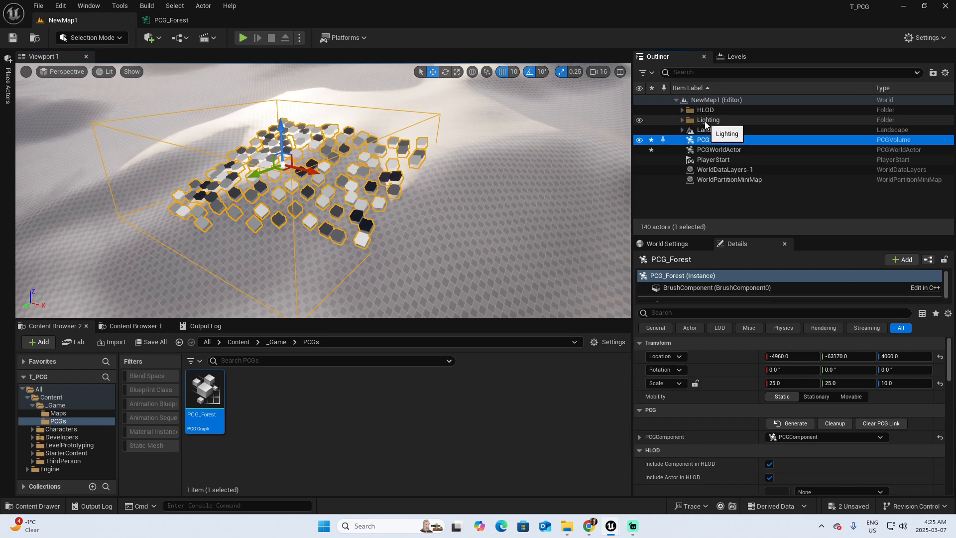
click(717, 160)
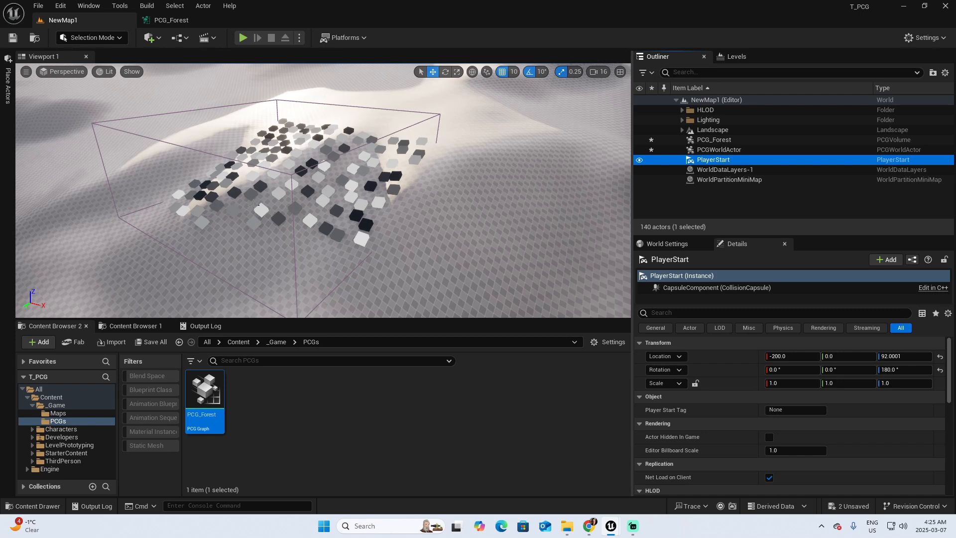
click(736, 140)
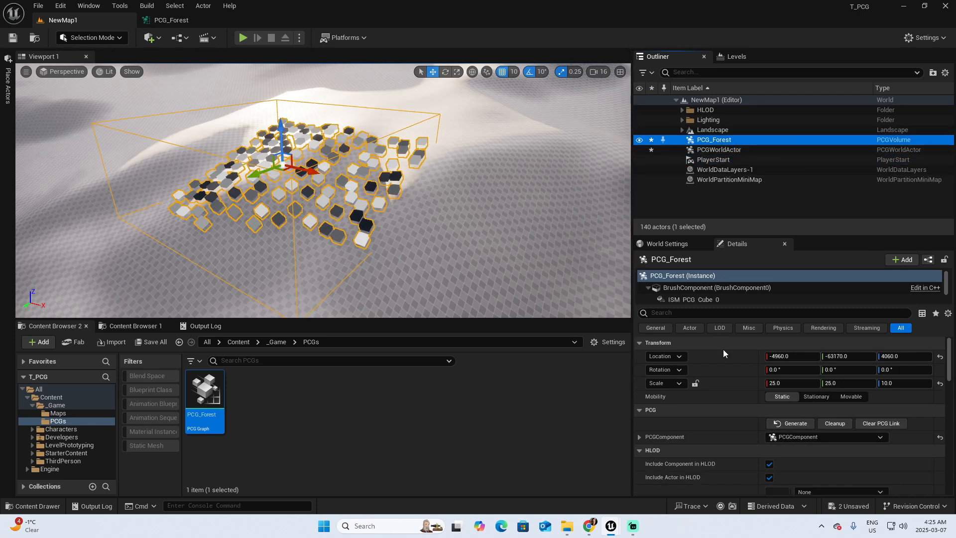
right_click(704, 355)
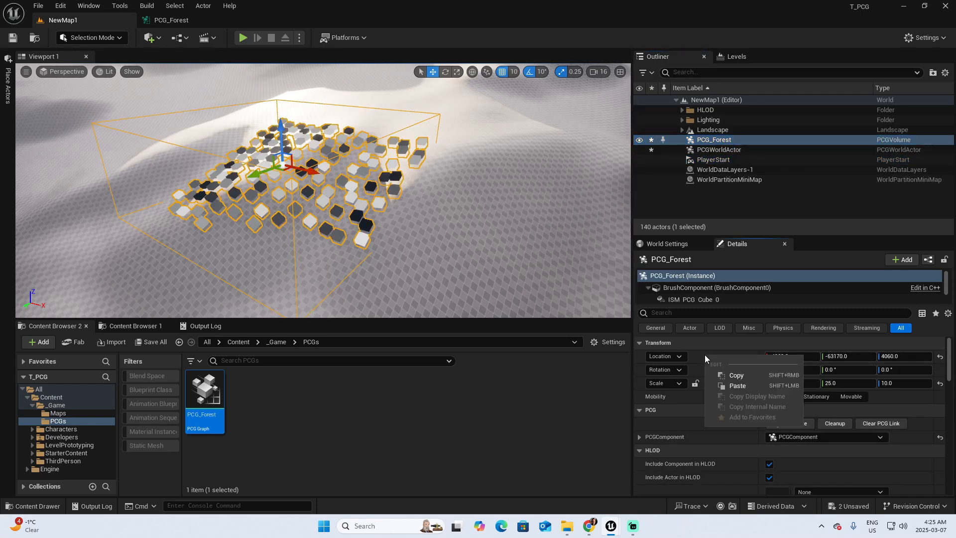
click(741, 377)
click(722, 160)
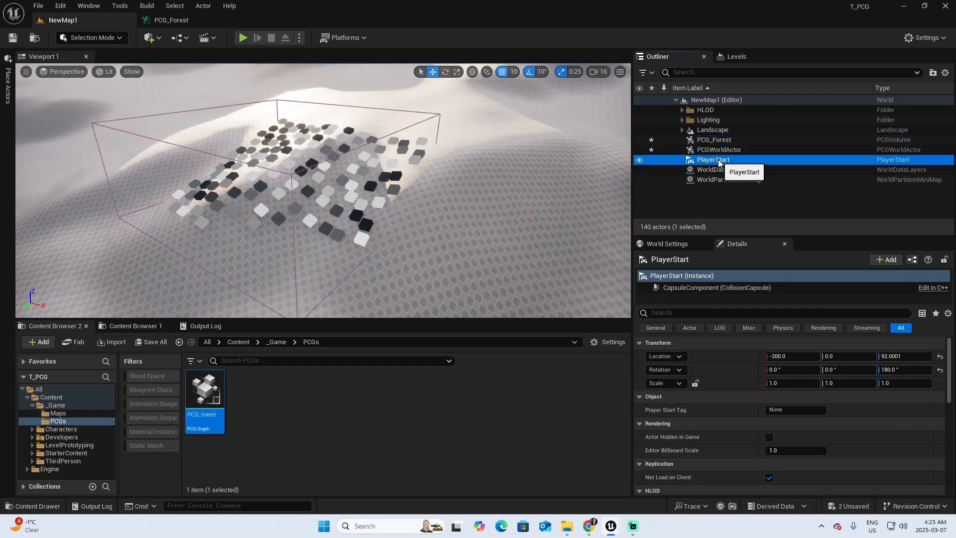
right_click(712, 356)
click(745, 386)
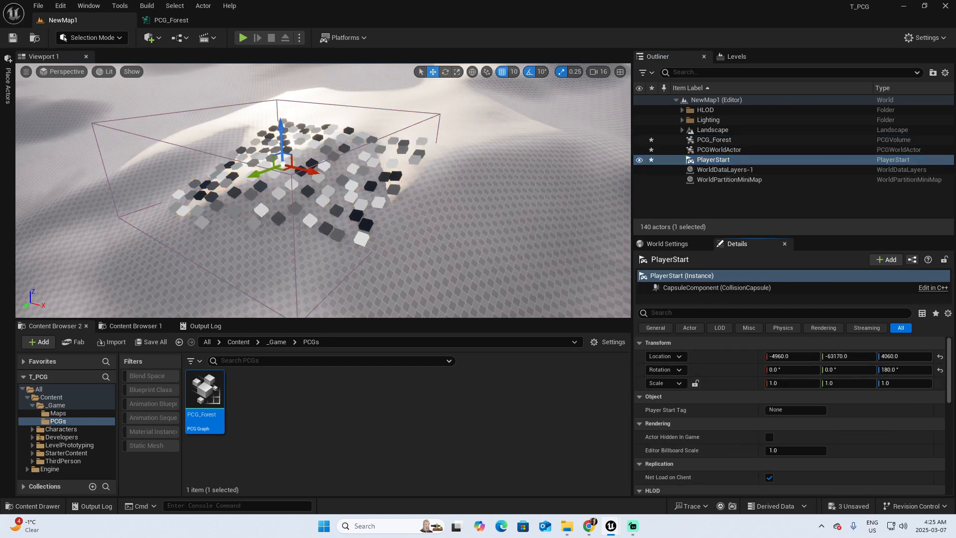
Move PlayerStart outside the PCG_Forest volume to about Y -59870 and drop it onto the landscape surface.
drag(236, 179, 70, 239)
right_drag(174, 245, 65, 248)
right_drag(219, 184, 152, 183)
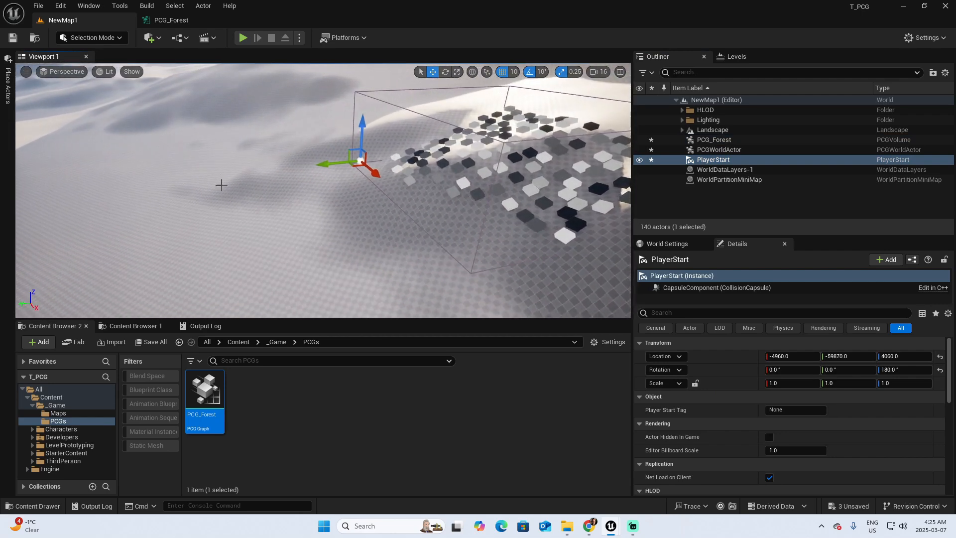
drag(355, 131, 358, 163)
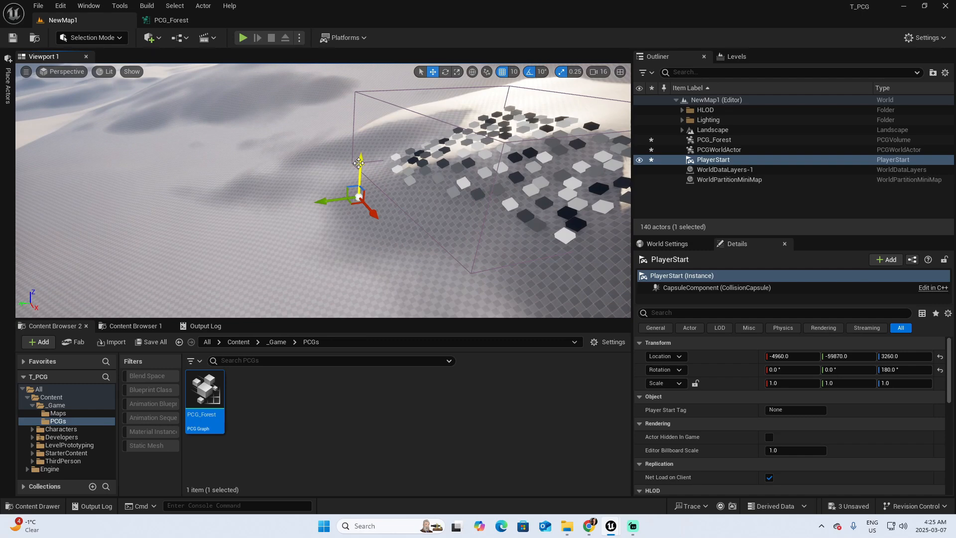
key(End)
Play the level, run the character uphill among the debug cubes, and stop the play session.
right_drag(359, 163, 393, 143)
key(w)
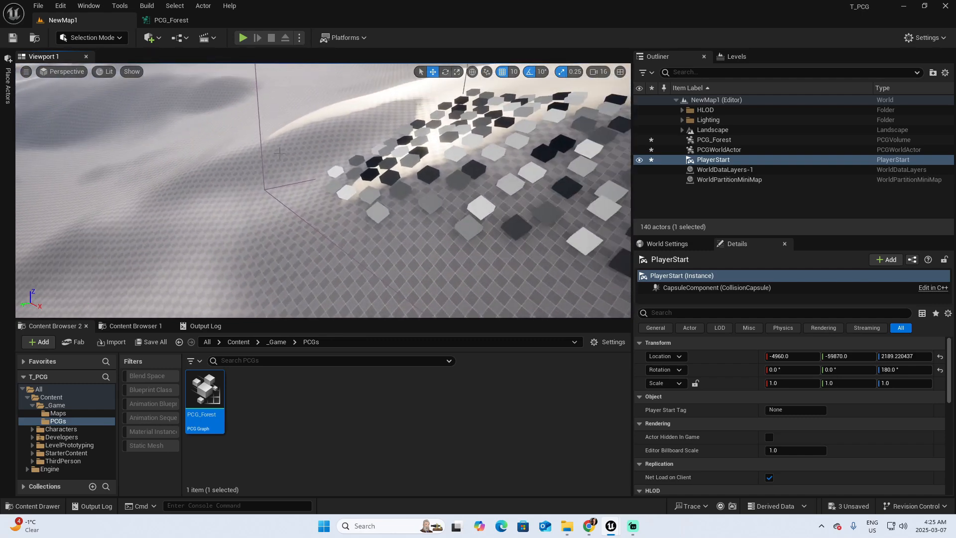
click(243, 38)
key(w)
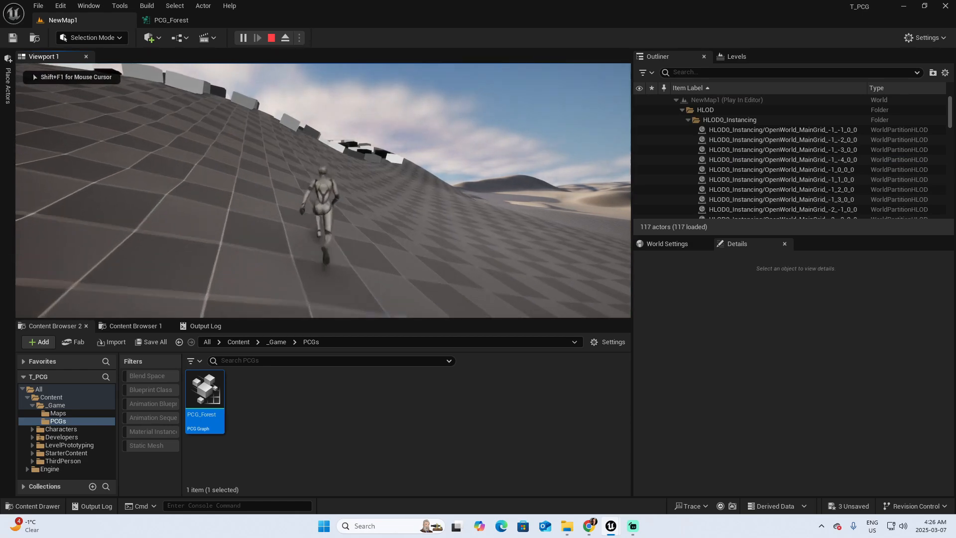
key(a)
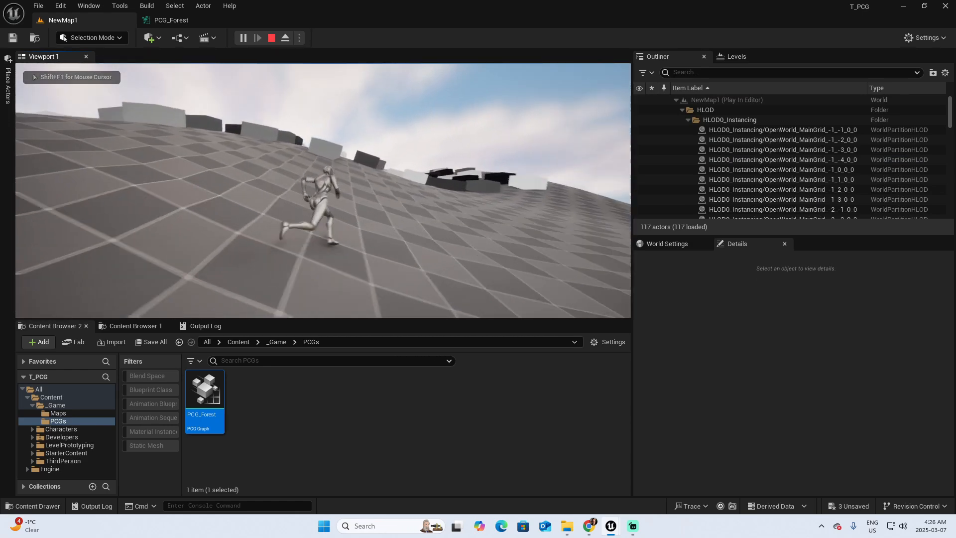
key(w)
key(w)
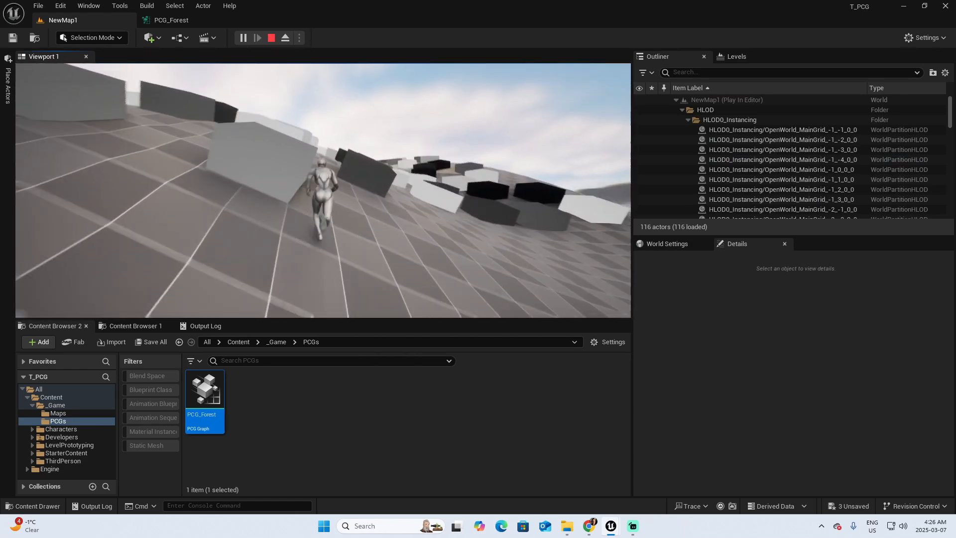
key(w)
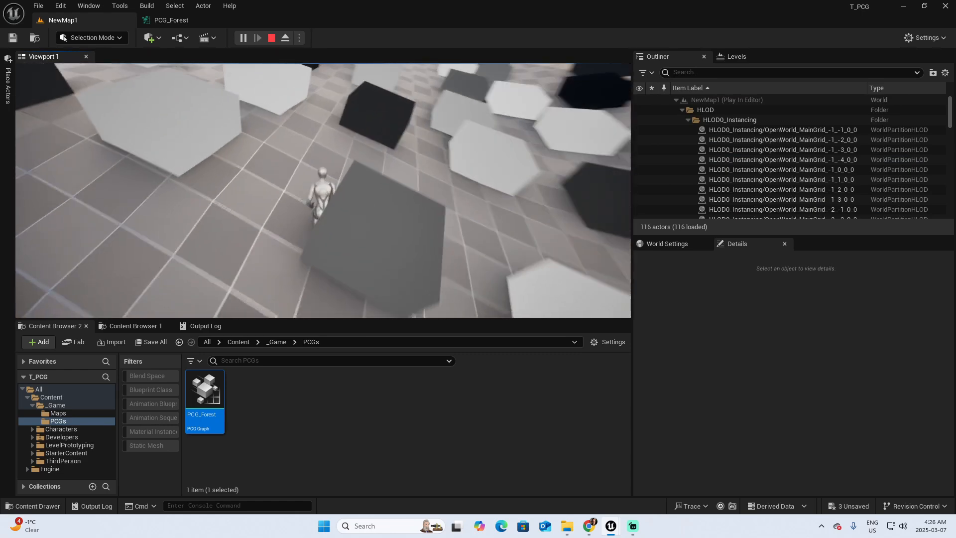
key(Escape)
Move PlayerStart closer to the debug cubes, to about Y -61230, and snap it onto the landscape.
key(d)
right_drag(322, 189, 279, 199)
drag(321, 165, 322, 127)
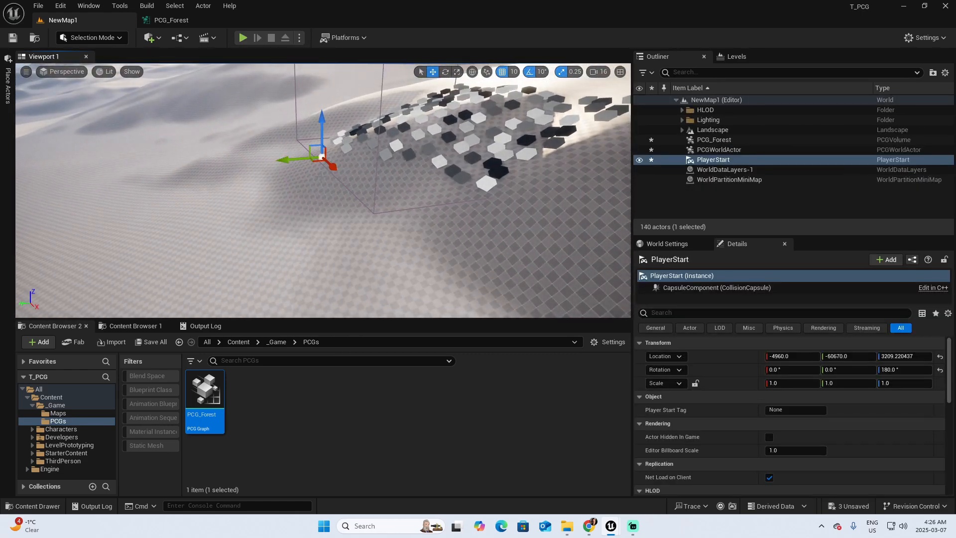
right_drag(279, 160, 298, 159)
drag(274, 150, 311, 148)
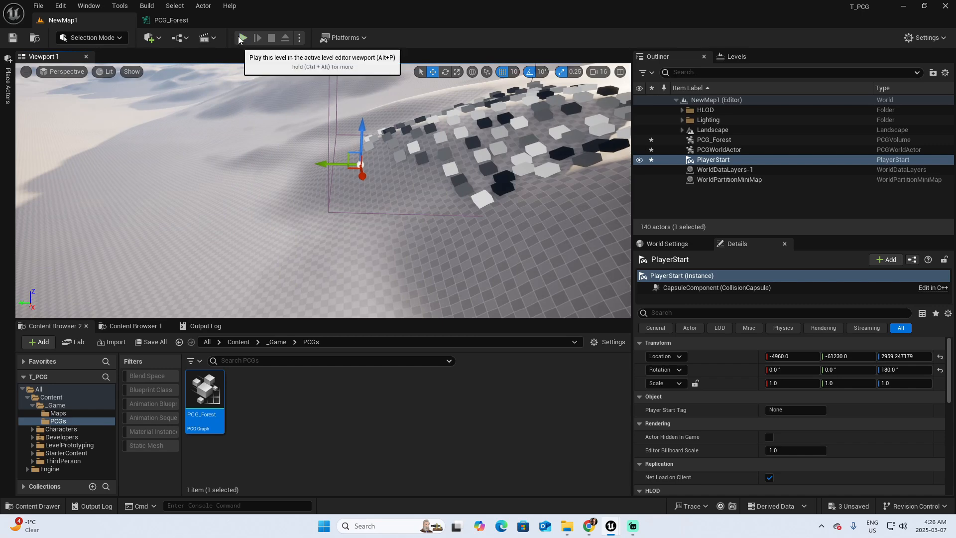
Play the level again from the new PlayerStart position and run between the debug cubes.
click(243, 38)
key(w)
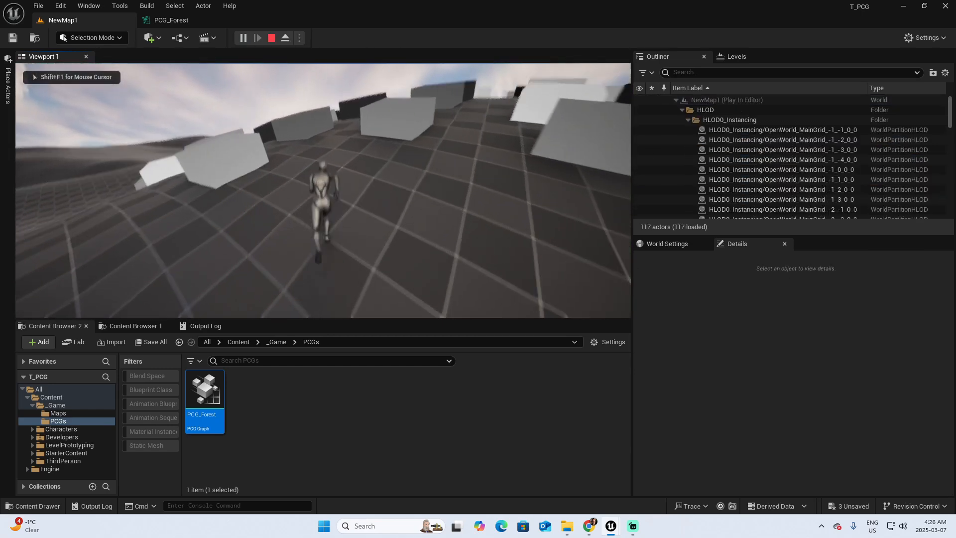
key(s)
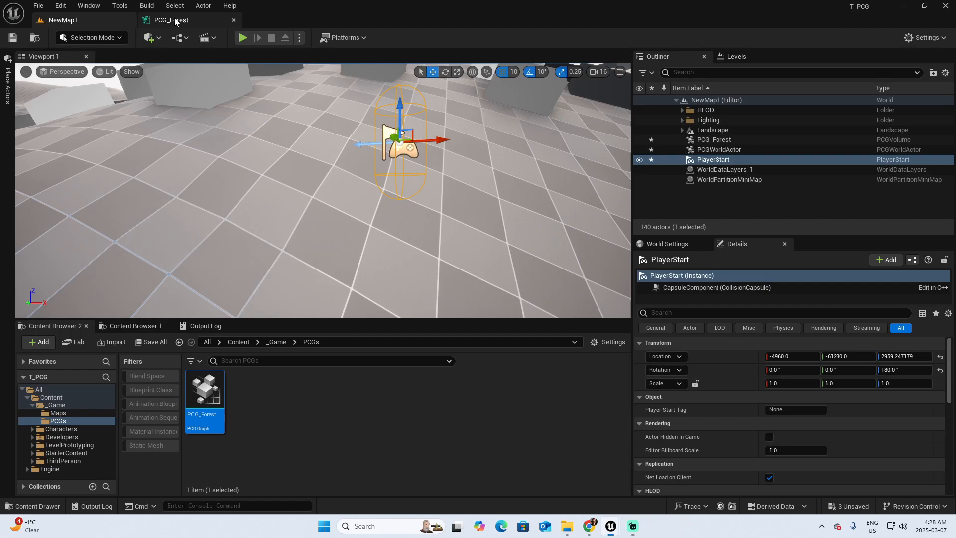
In the PCG_Forest graph, add a Transform Points node fed by the Surface Sampler output and align it beside that node.
click(175, 20)
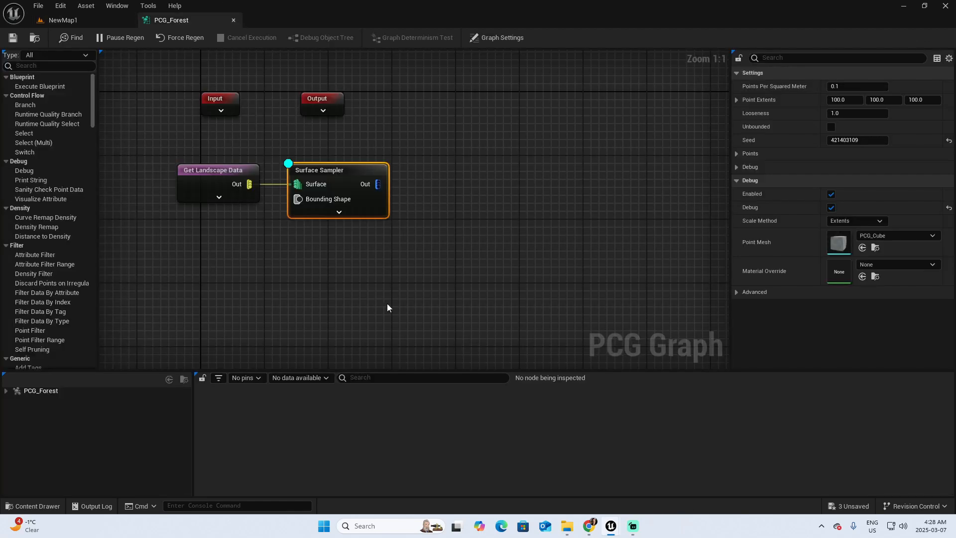
click(386, 299)
drag(378, 184, 427, 190)
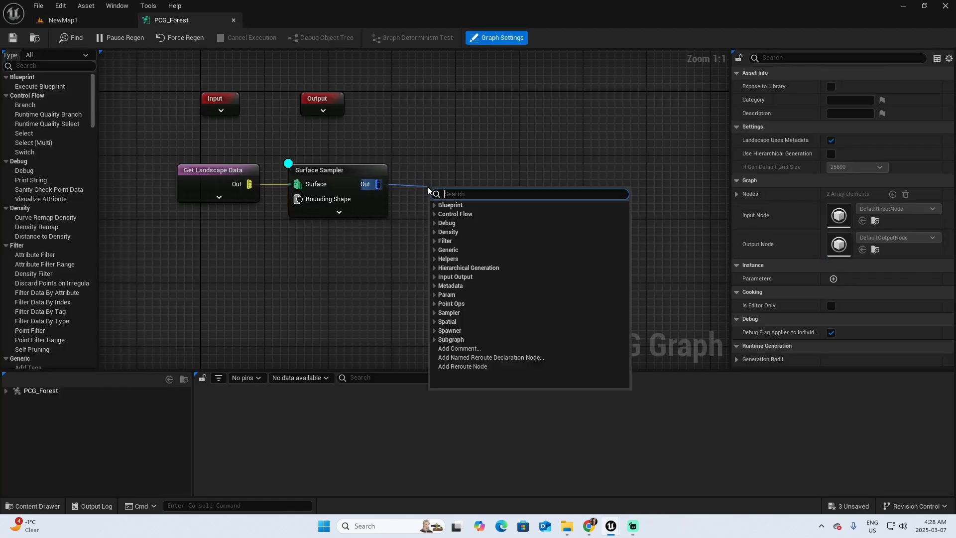
text(tran)
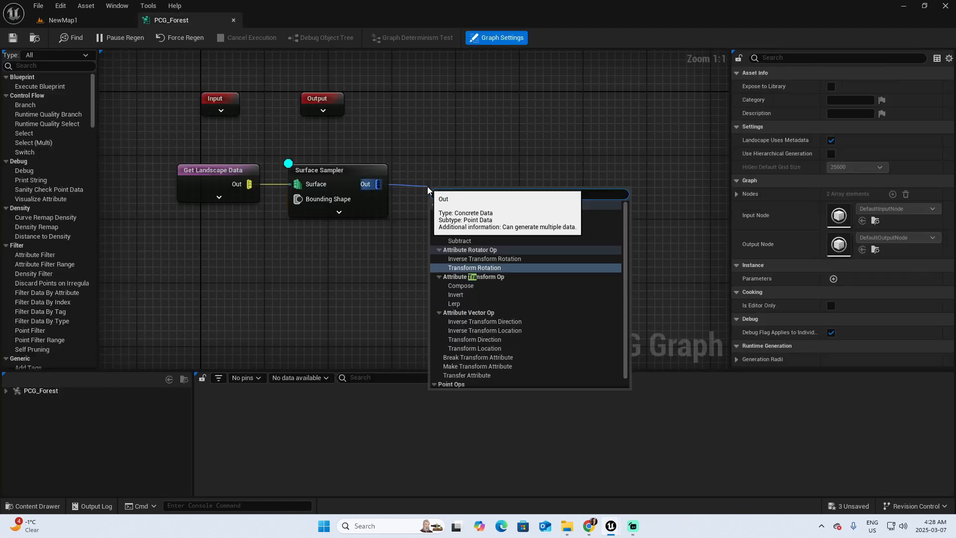
text(sform po)
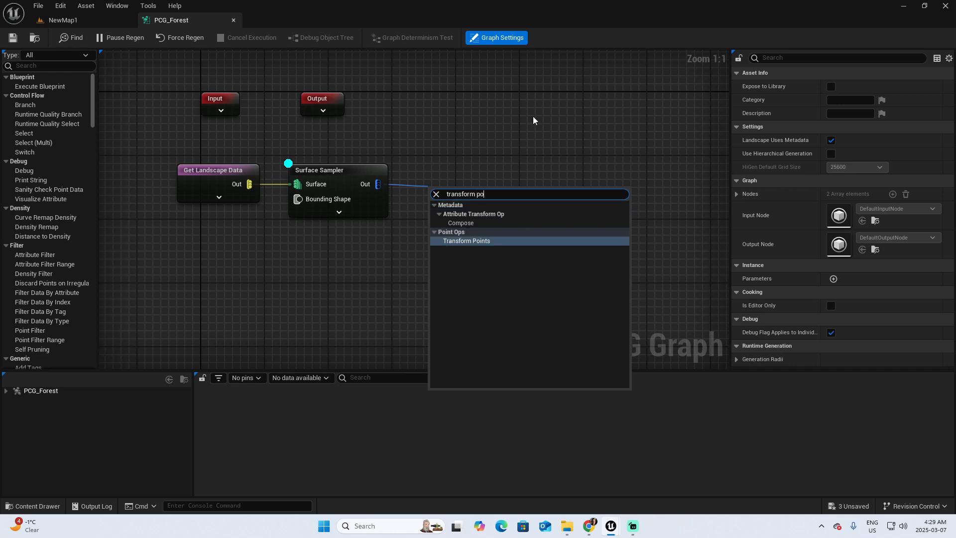
click(492, 241)
drag(461, 209, 451, 186)
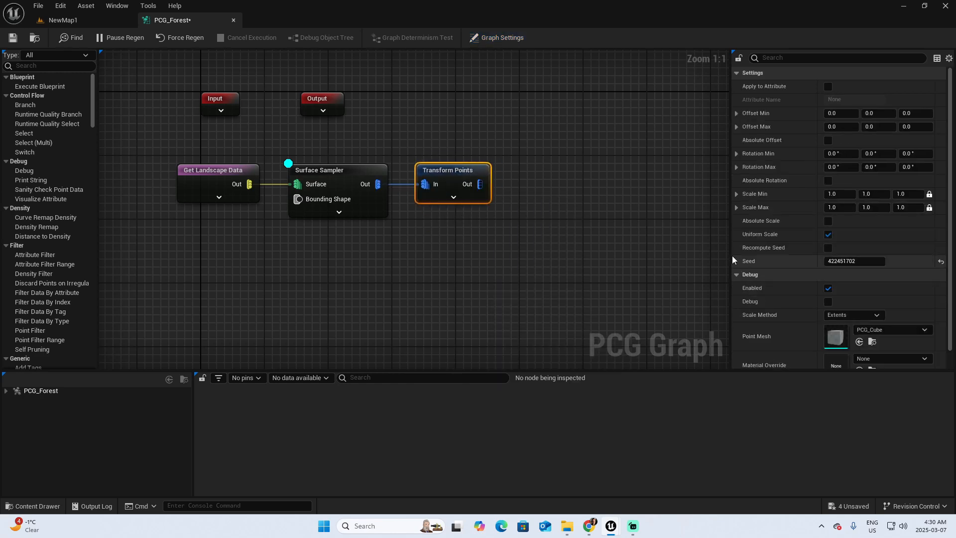
Widen the settings area and set the Transform Points node's Offset Min to -10 on all three axes.
drag(731, 255, 672, 258)
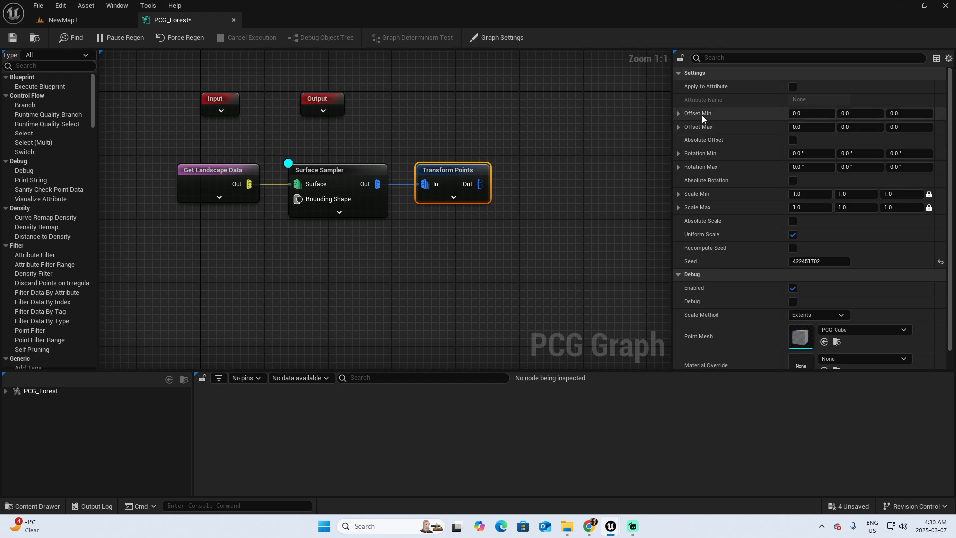
click(814, 114)
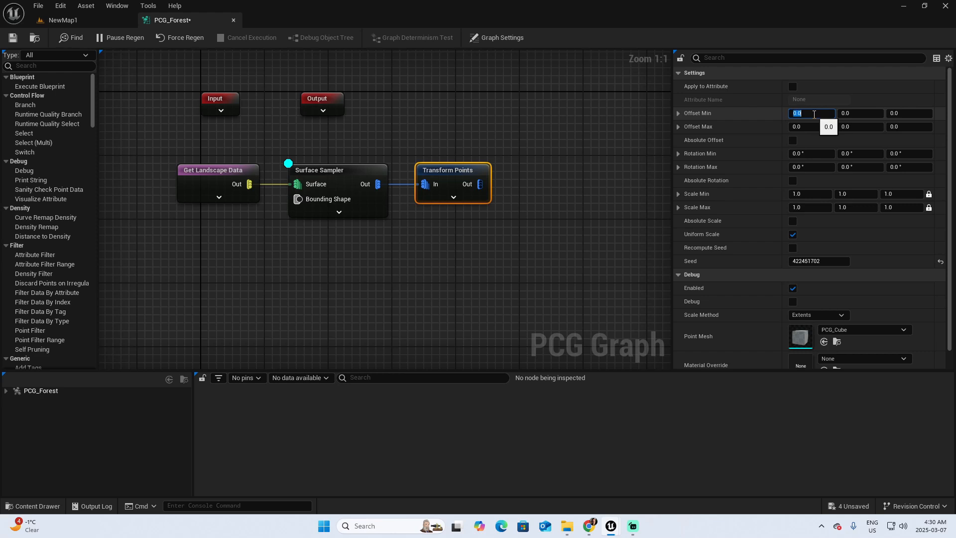
text(-10)
key(Tab)
text(-10)
key(Tab)
text(-1)
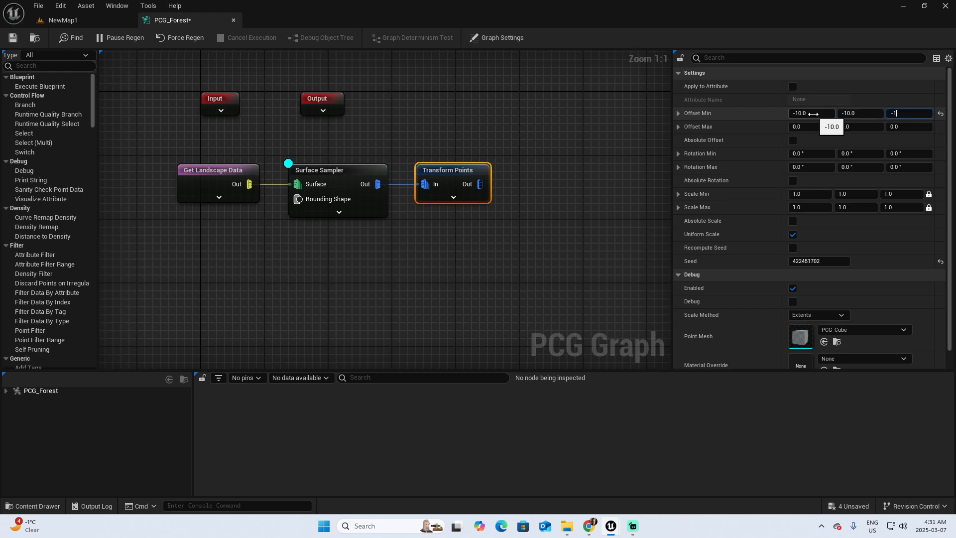
text(0)
key(Tab)
Set the Transform Points node's Offset Max to 10 on all three axes.
text(10)
key(Tab)
key(Tab)
text(10)
key(Return)
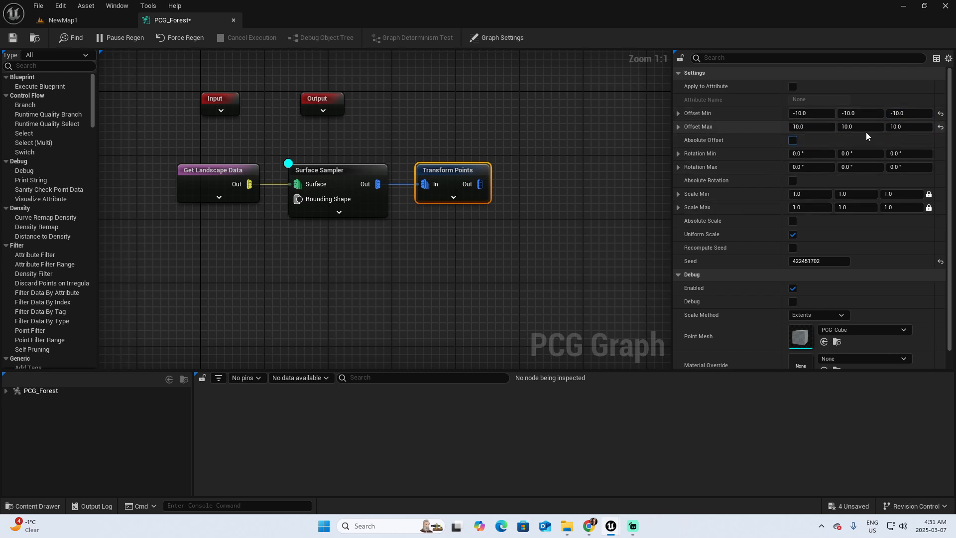
Pause the graph's regeneration and set the Transform Points node's Rotation Max Z to 360°.
click(125, 38)
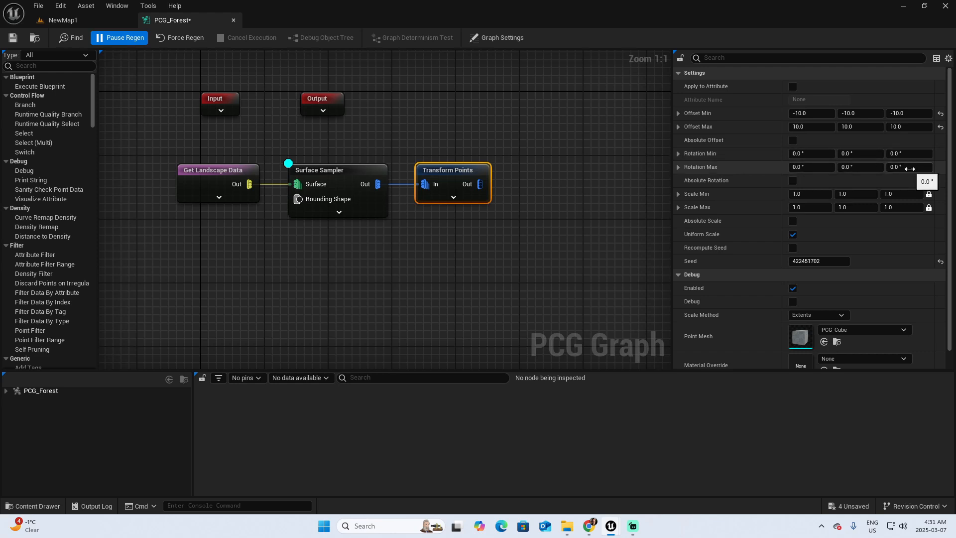
click(911, 168)
text(360)
key(Tab)
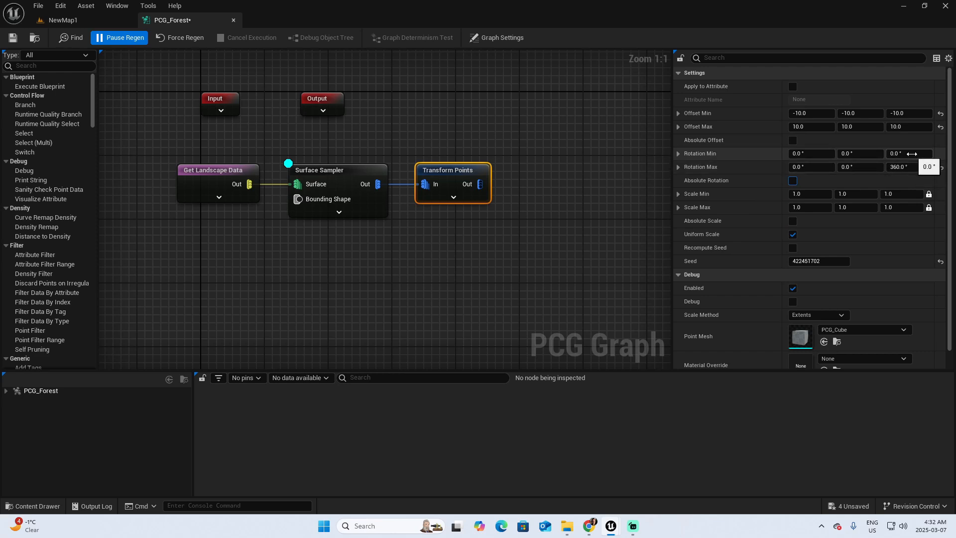
Set the Transform Points node's Scale Min to 0.5 and Scale Max to 0.7 on all axes.
click(829, 193)
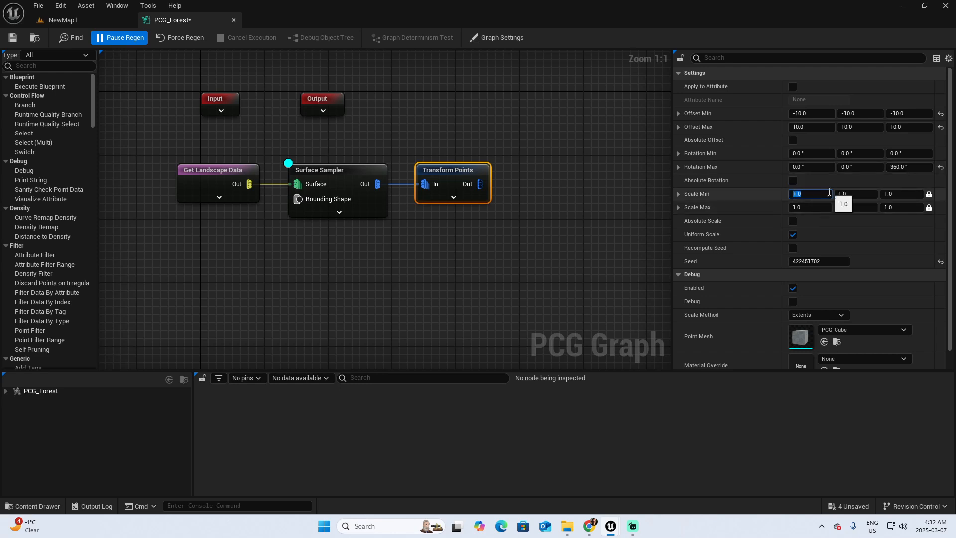
text(.5)
key(Tab)
key(Tab)
key(Tab)
key(Tab)
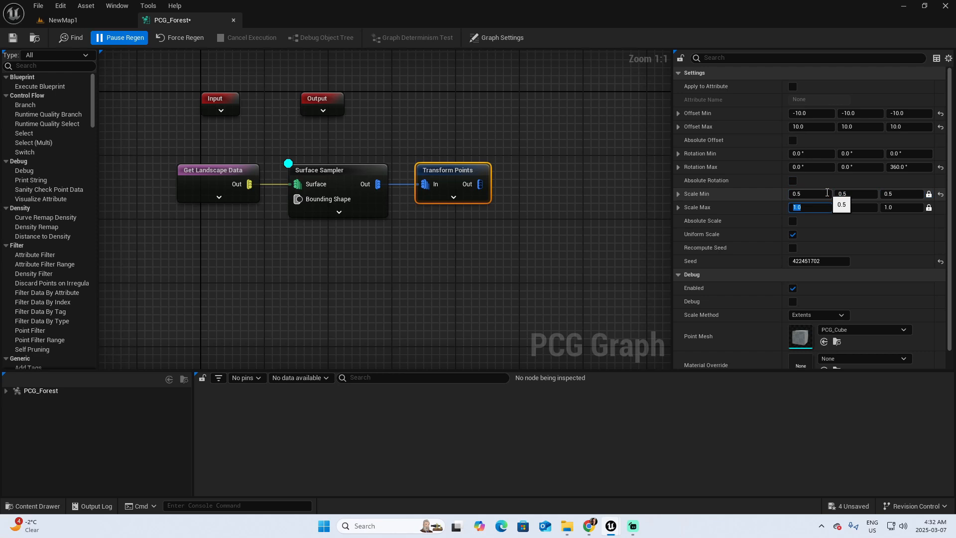
text(.7)
key(Tab)
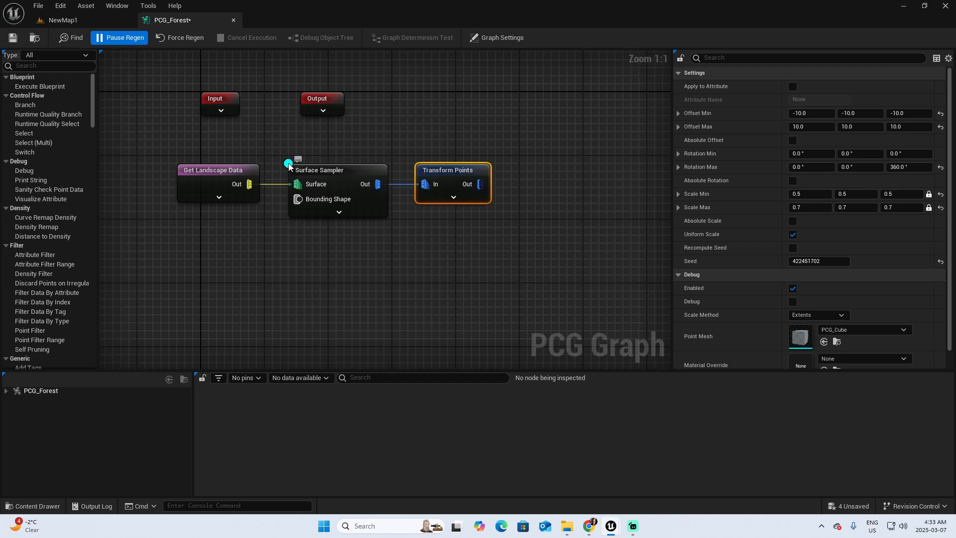
Turn off debug on the Surface Sampler node, turn it on for the Transform Points node, and save the graph.
click(360, 170)
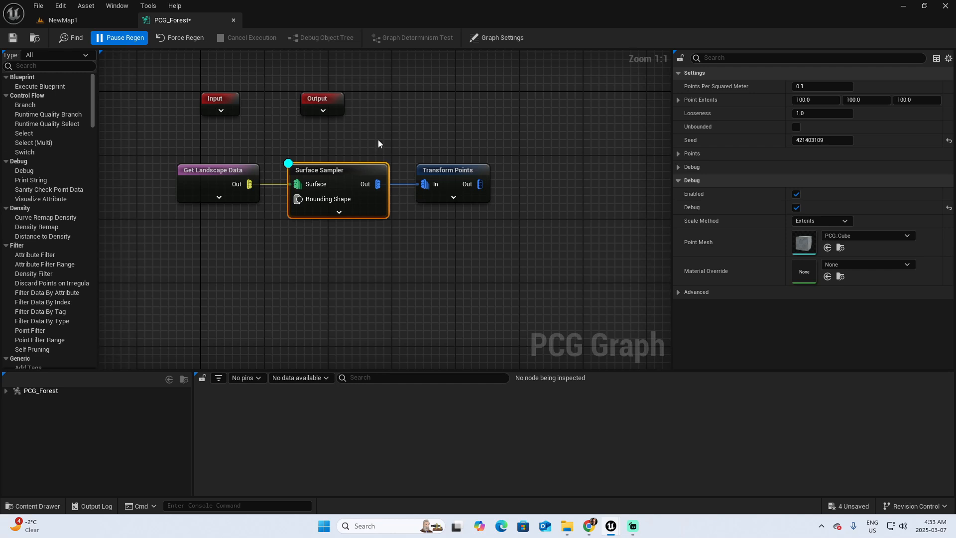
click(454, 171)
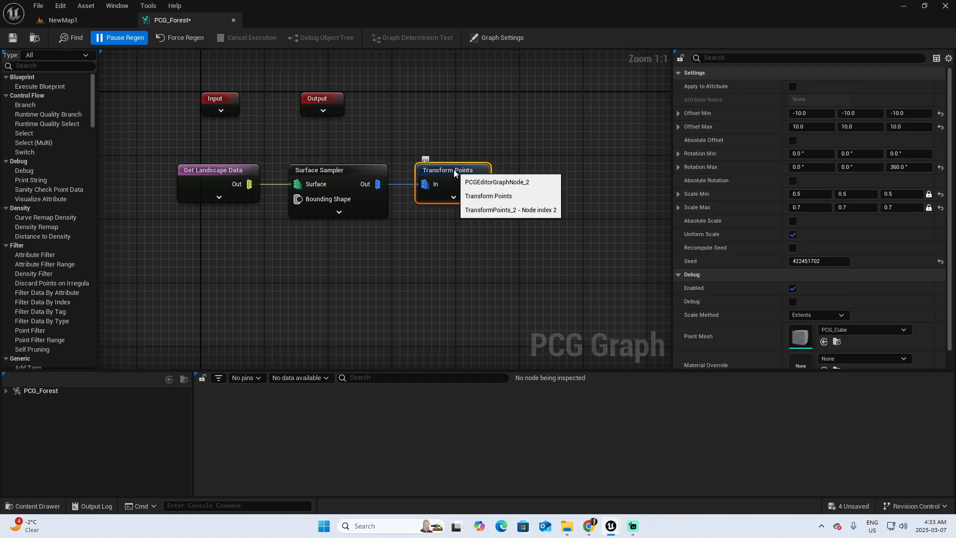
key(d)
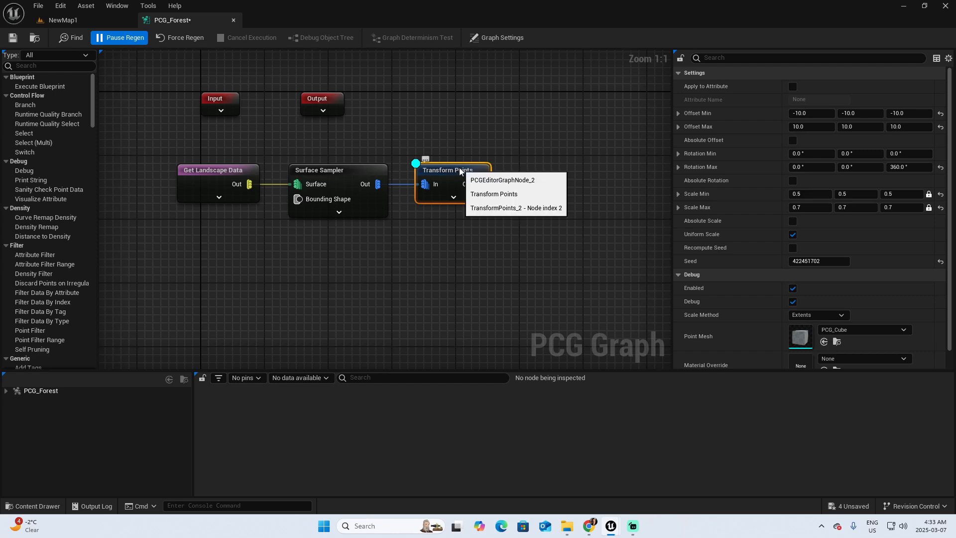
click(13, 40)
In the NewMap1 level, clean up and regenerate the PCG_Forest volume, and inspect the randomized points on the landscape.
click(63, 20)
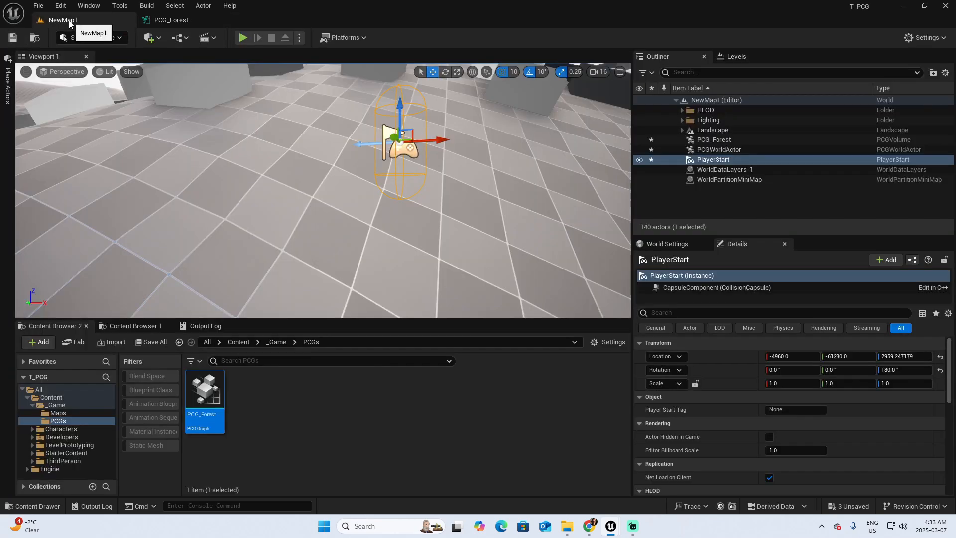
right_drag(330, 145, 272, 167)
click(713, 139)
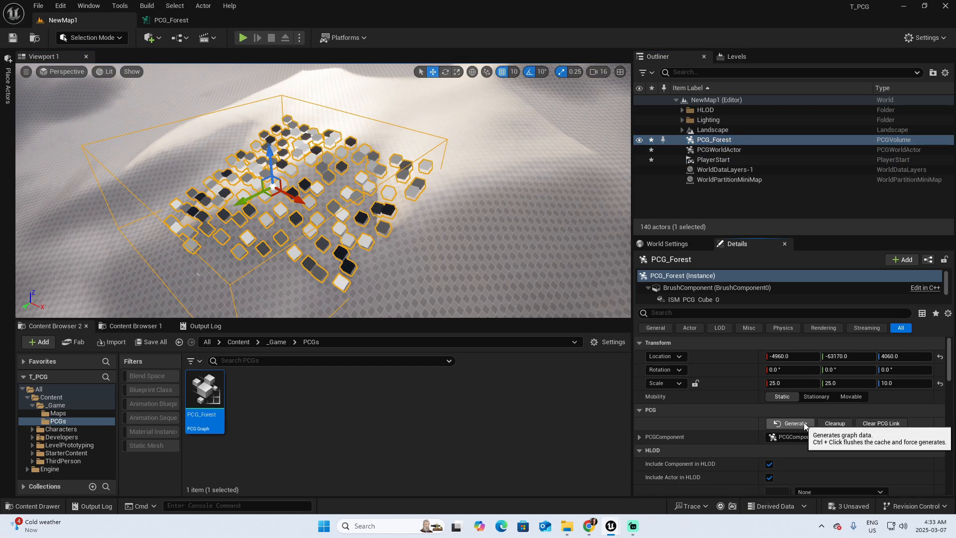
click(833, 423)
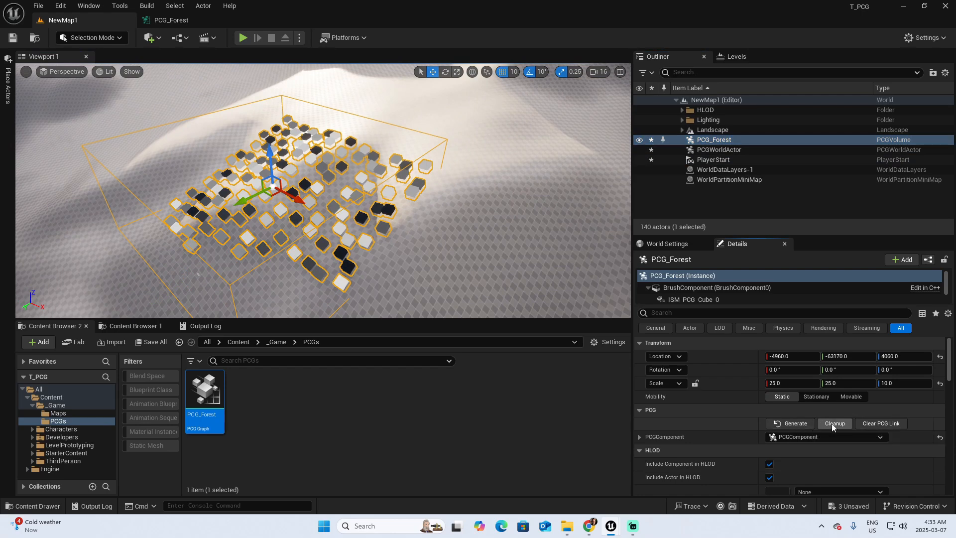
click(797, 423)
mouse_move(398, 209)
right_down()
mouse_move(388, 199)
mouse_move(393, 159)
mouse_move(391, 214)
mouse_move(348, 216)
mouse_move(406, 217)
right_up()
key(w)
key(s)
key(w)
key(d)
key(a)
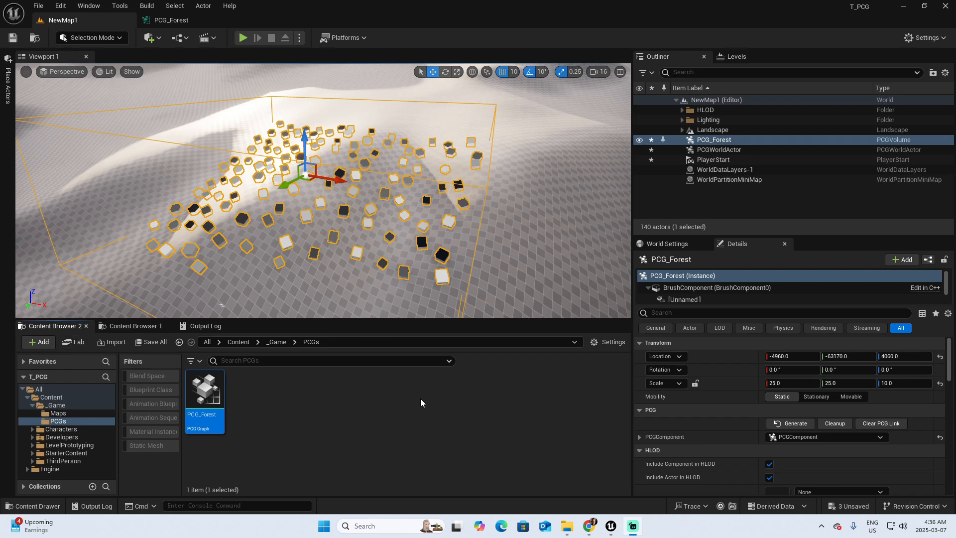
Search Fab for free "forest" assets and add temperate Vegetation: Spruce Forest to the project.
click(77, 343)
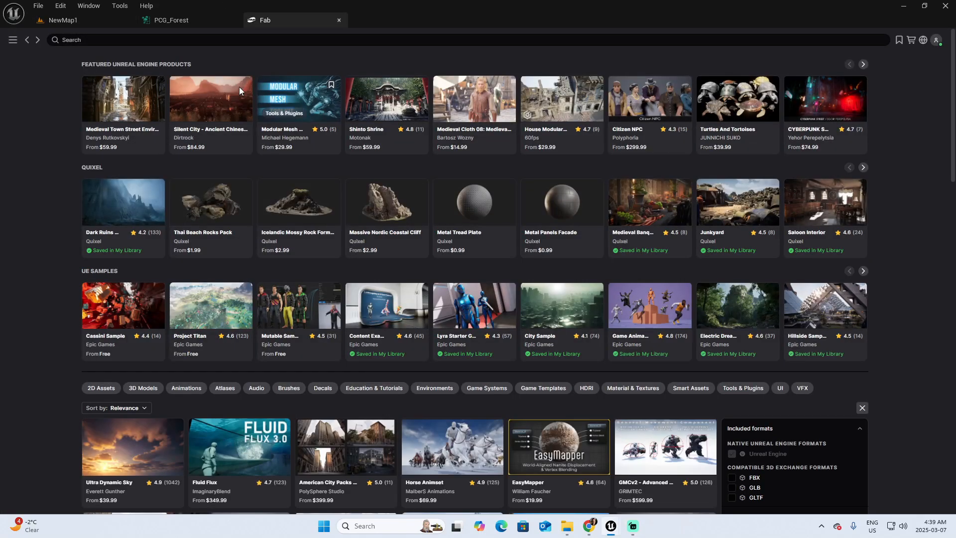
click(212, 41)
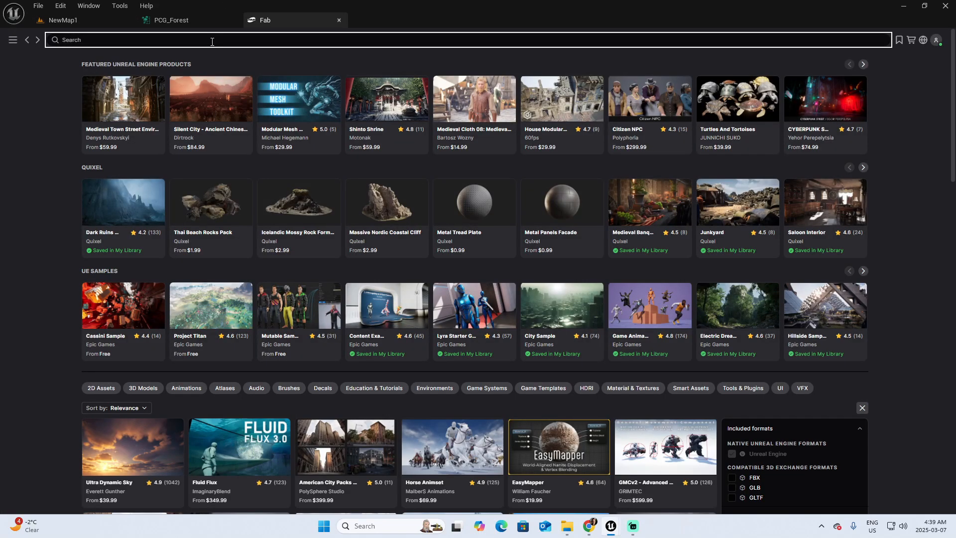
text(forest)
key(Return)
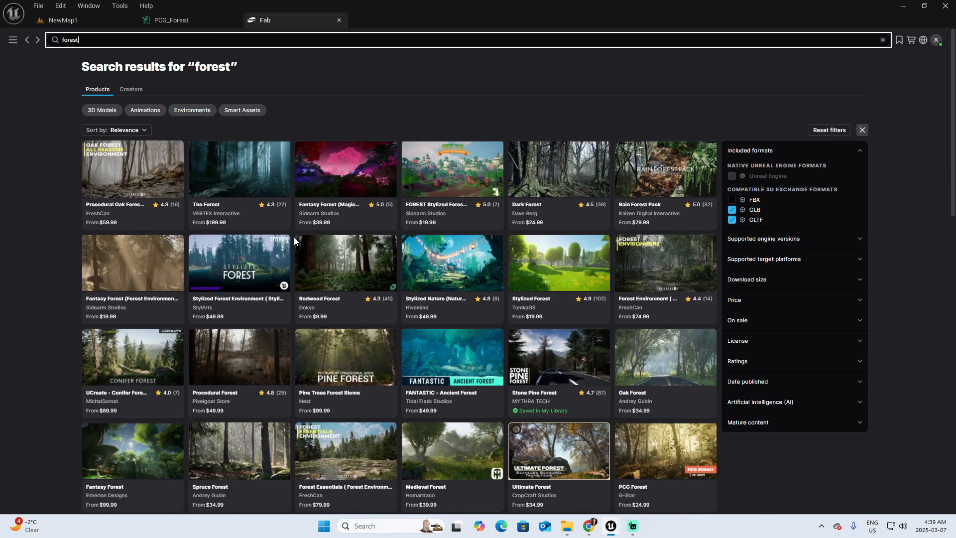
click(860, 300)
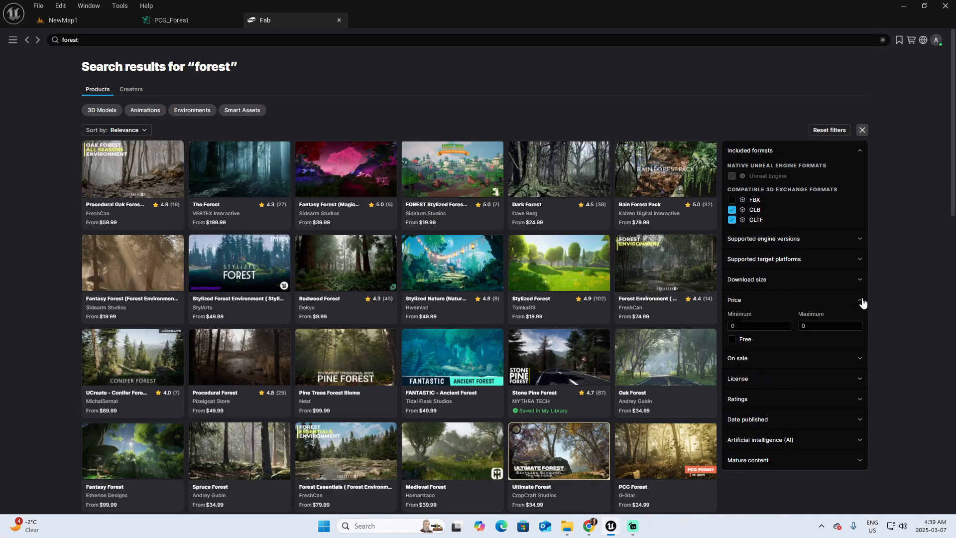
click(732, 341)
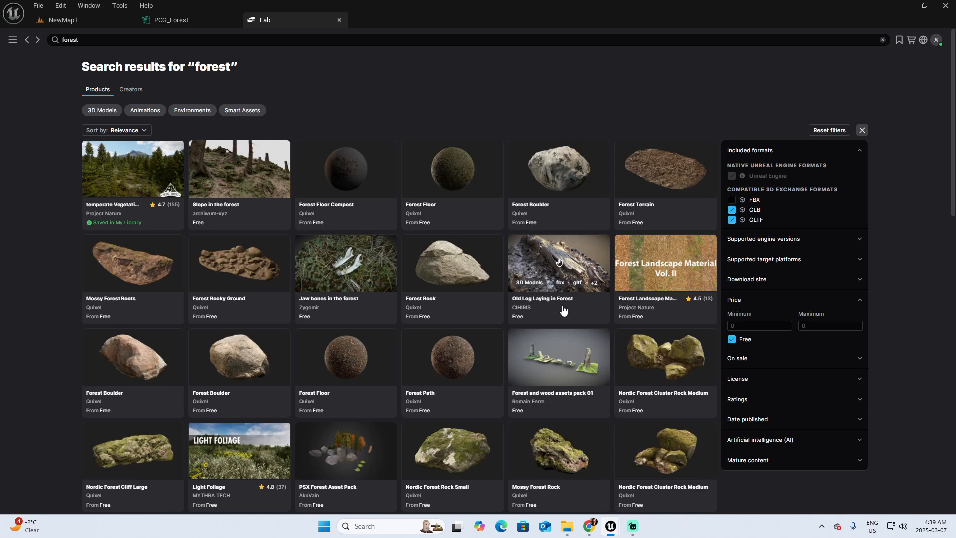
click(120, 207)
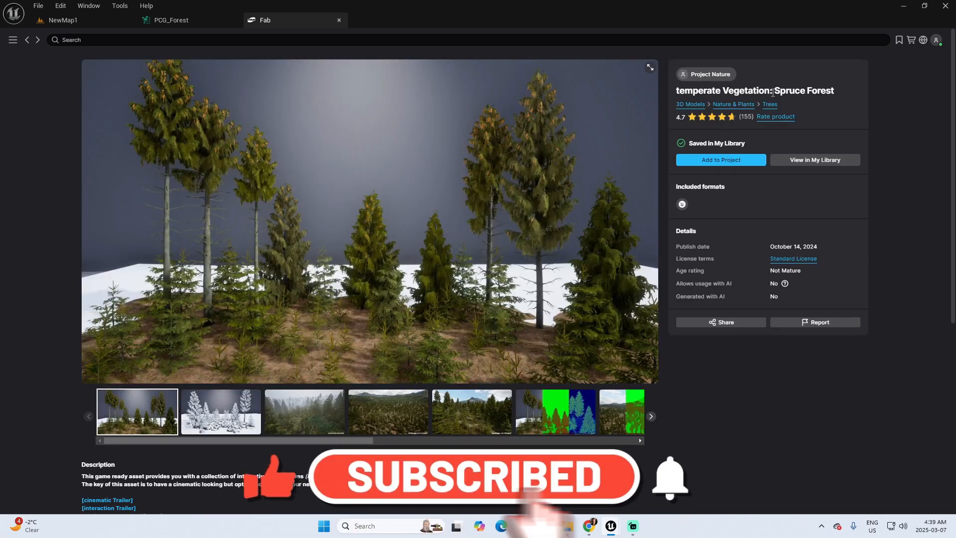
click(733, 160)
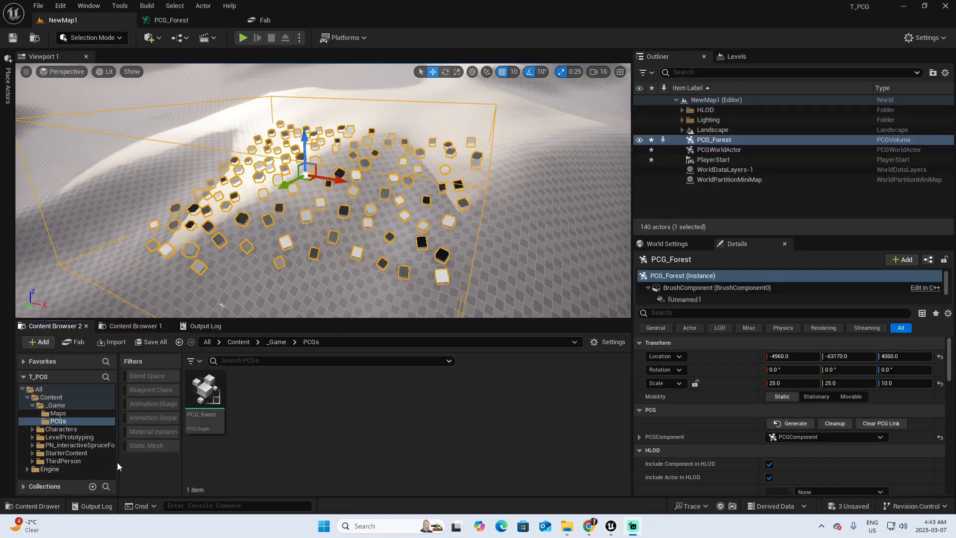
Browse the PN_interactiveSpruceForest folder in the NewMap1 level's content browser, filtered to show only static meshes.
drag(118, 461, 135, 462)
click(85, 446)
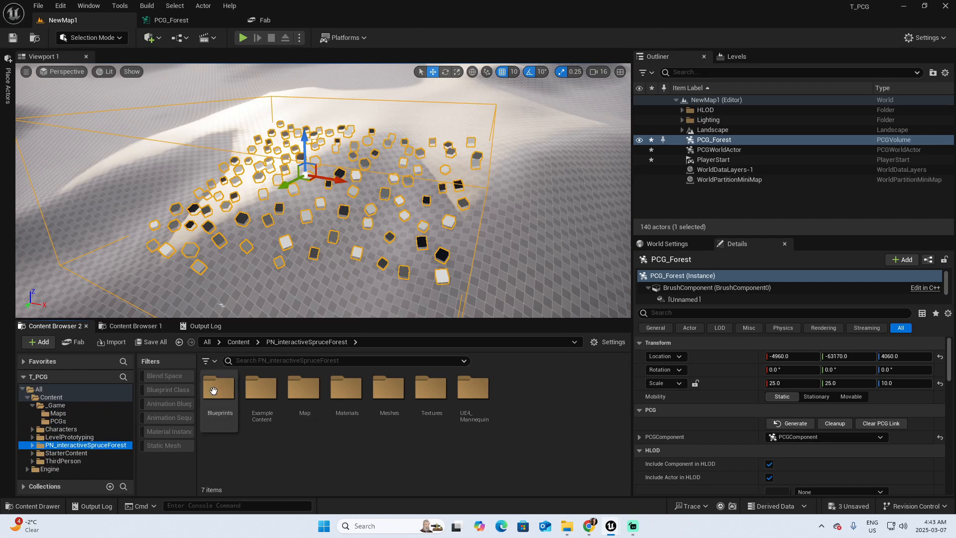
drag(196, 464, 222, 462)
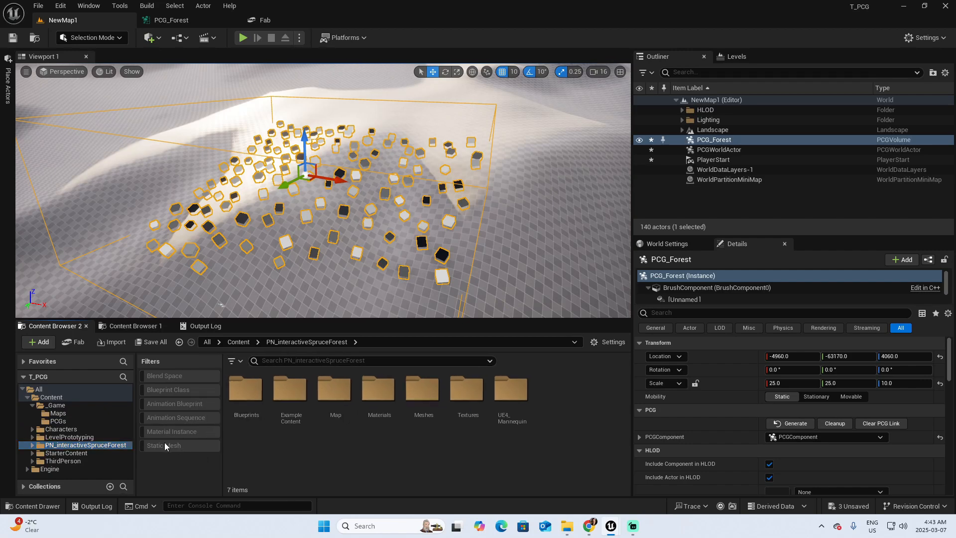
click(164, 446)
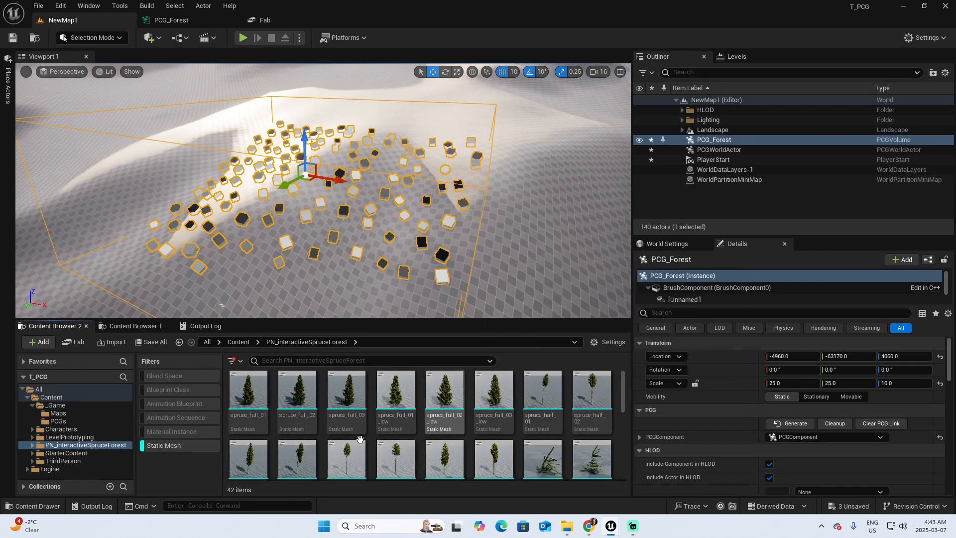
mouse_move(621, 395)
mouse_down()
mouse_move(620, 447)
mouse_move(619, 398)
mouse_up()
In the PCG_Forest graph, add a Static Mesh Spawner node connected to the Transform Points node's output.
click(170, 21)
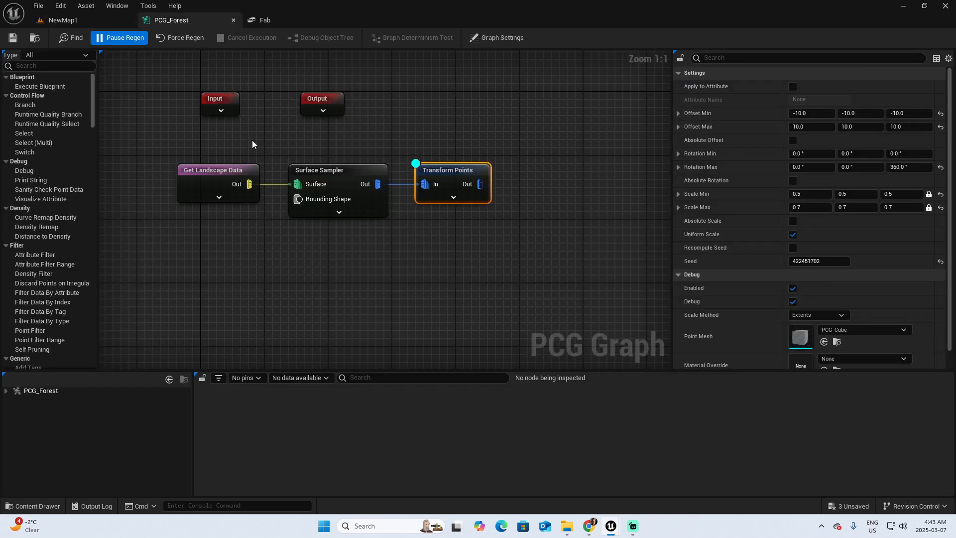
right_drag(393, 282, 370, 283)
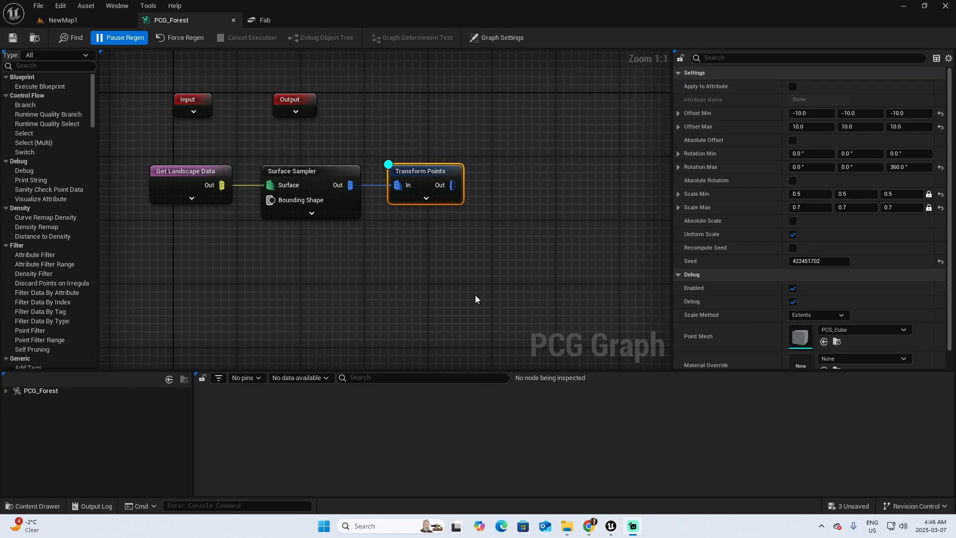
drag(453, 186, 517, 194)
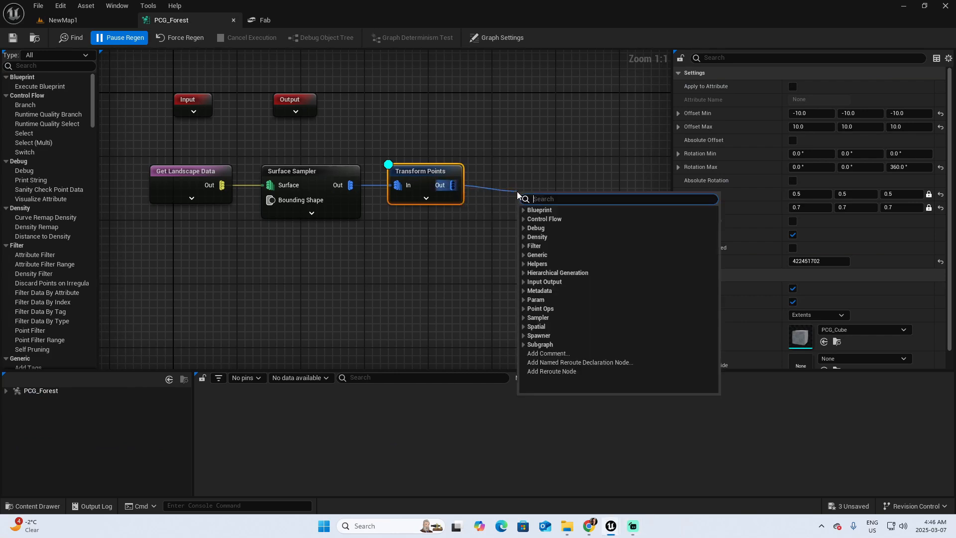
text(stat)
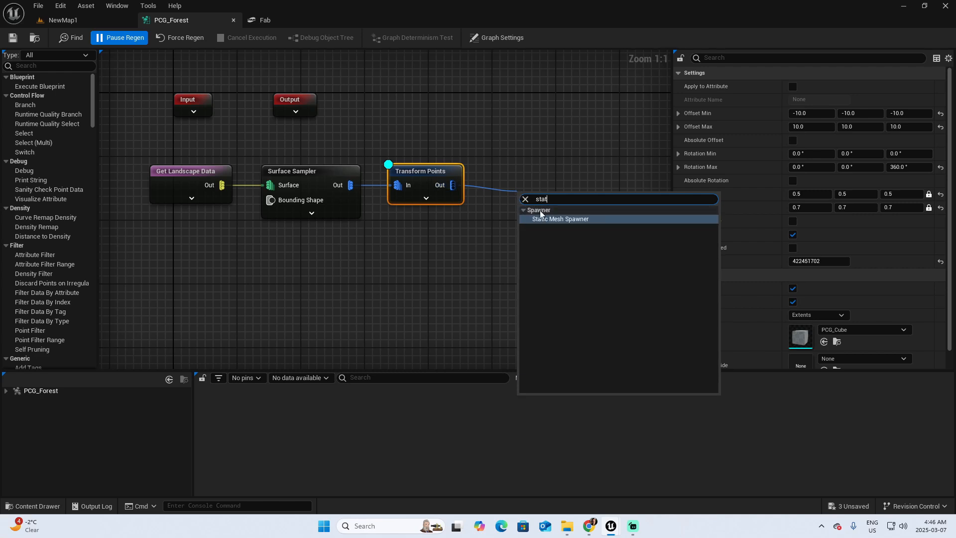
click(576, 219)
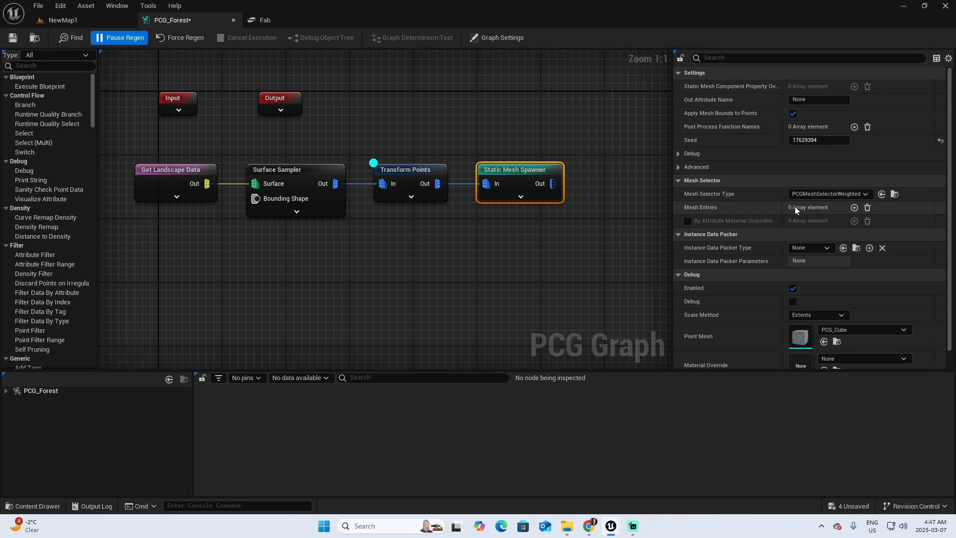
Add a mesh entry to the Static Mesh Spawner and assign spruce_full_01 from Meshes/full/high as its static mesh.
click(854, 208)
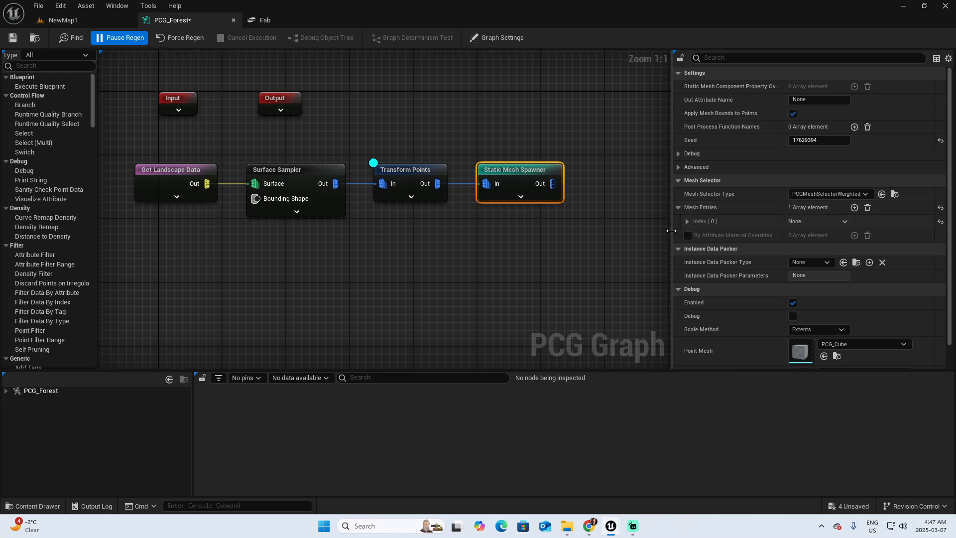
click(687, 221)
click(693, 235)
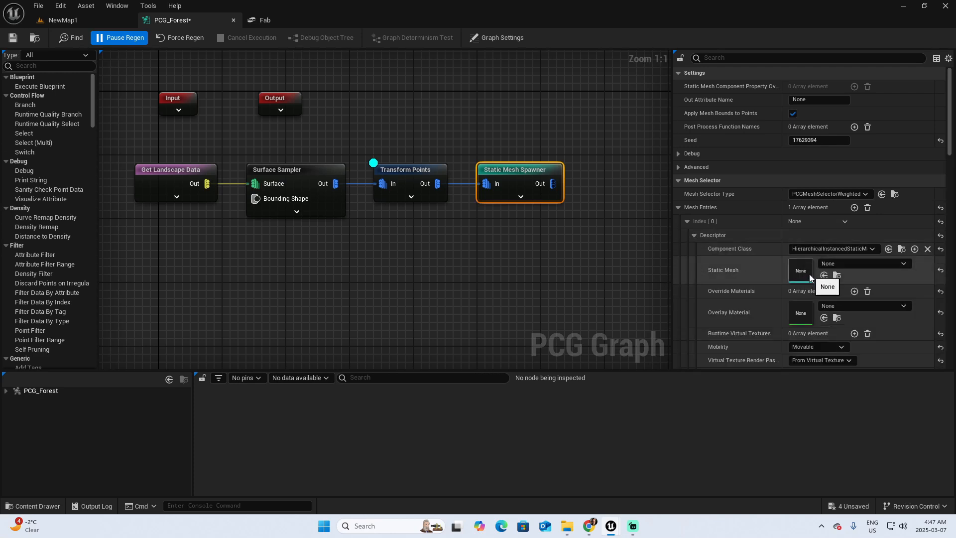
key(ctrl+space)
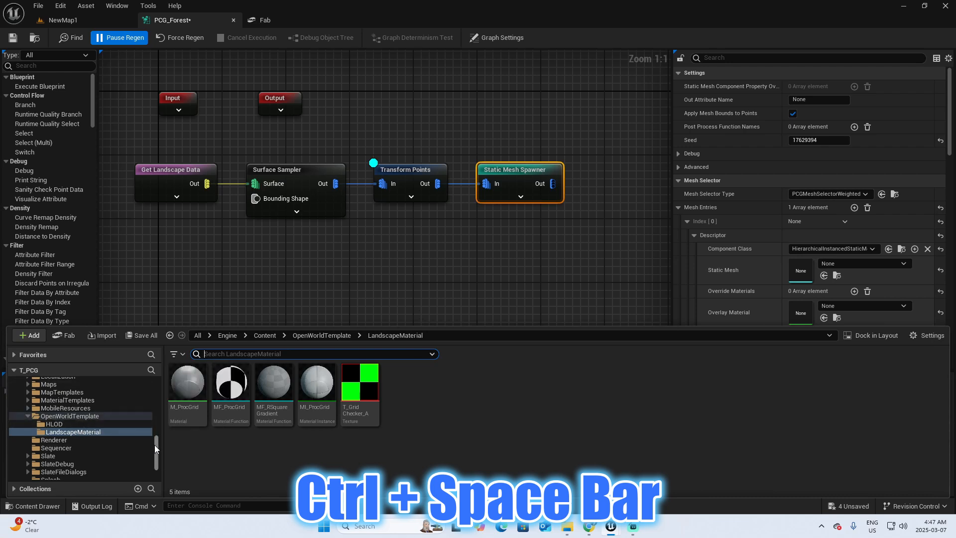
drag(154, 444, 153, 382)
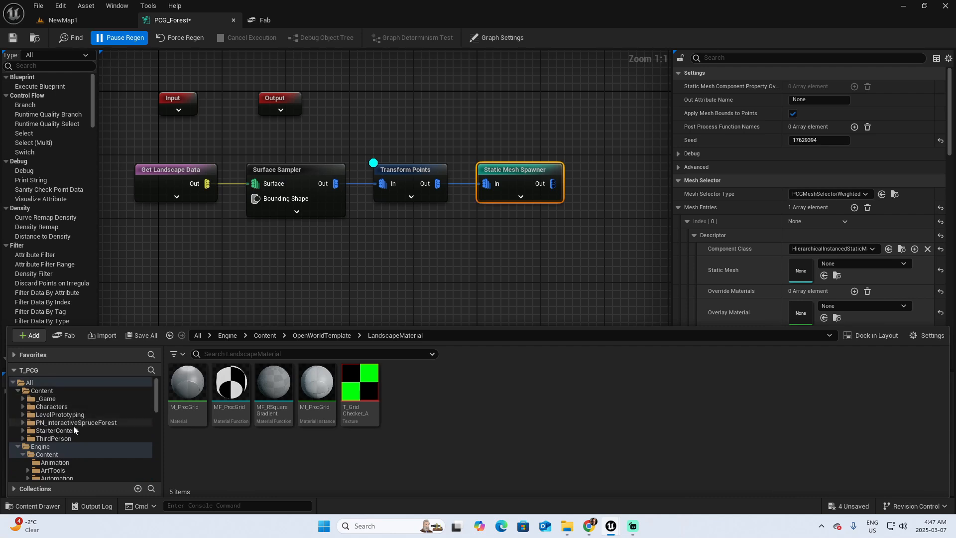
click(116, 422)
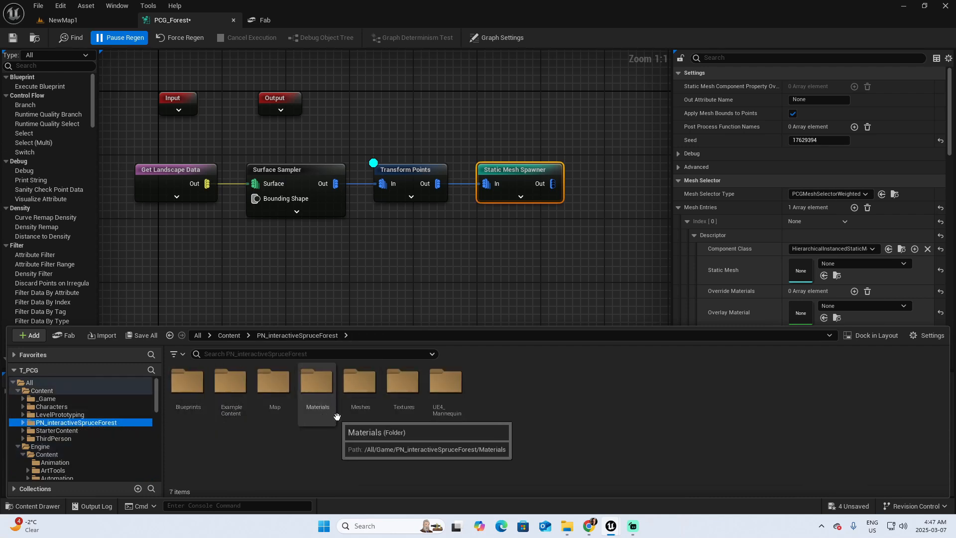
double_click(359, 384)
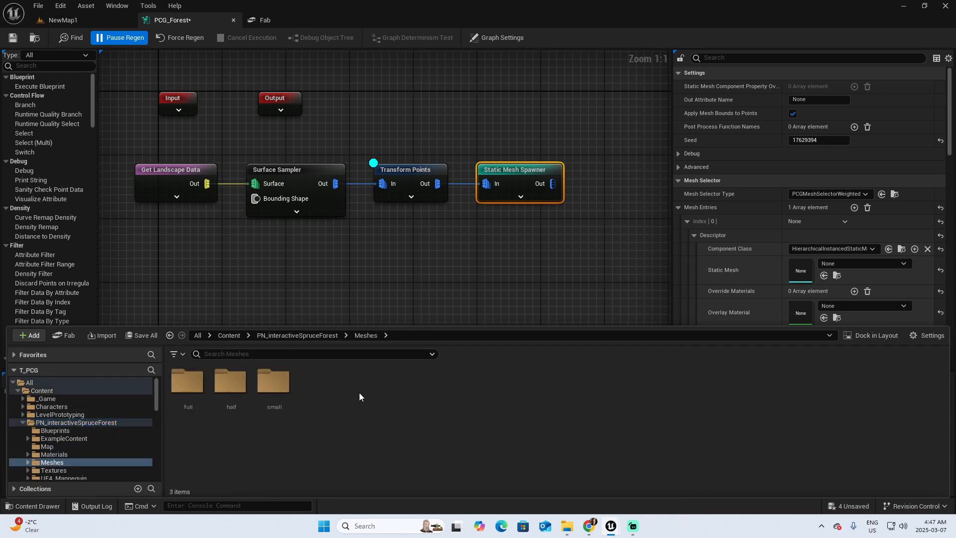
double_click(188, 381)
double_click(188, 381)
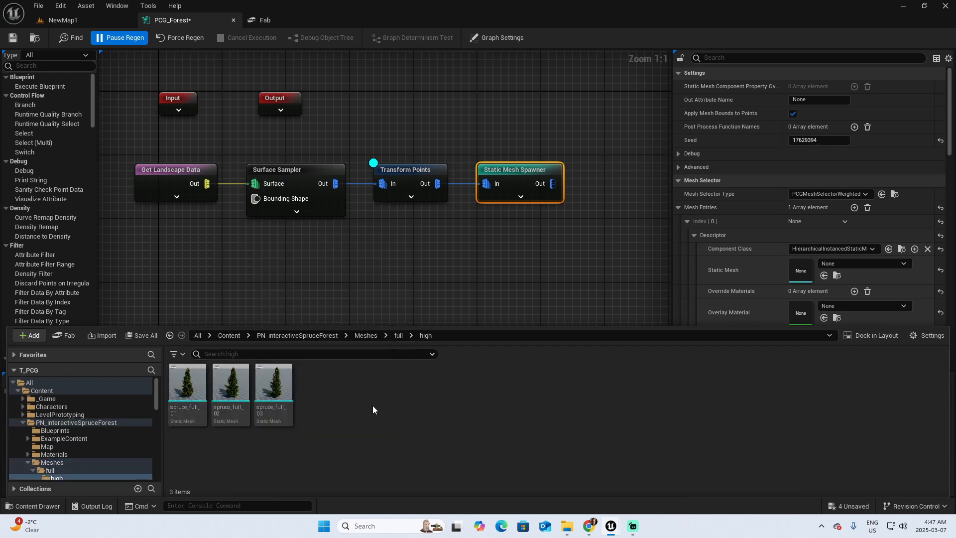
scroll(760, 272, down, 2)
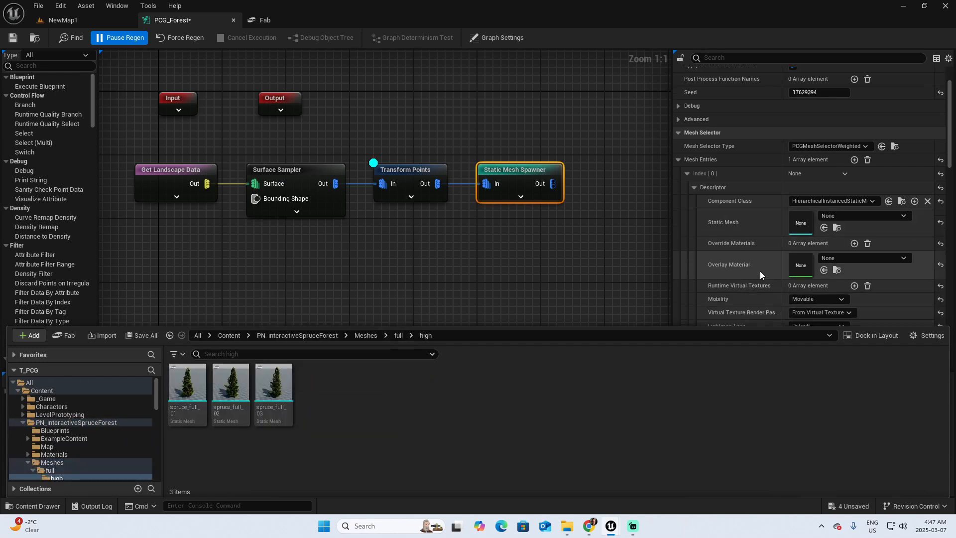
drag(188, 386, 802, 225)
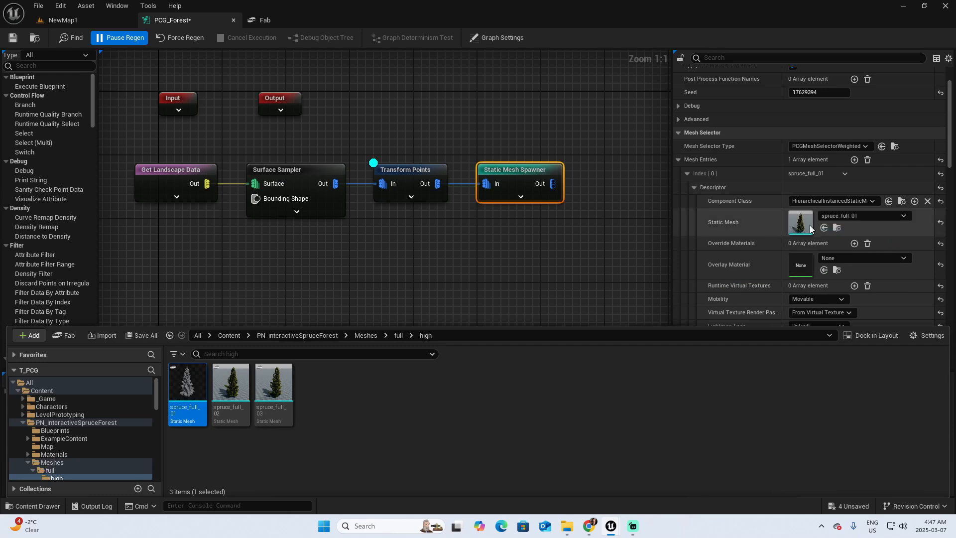
Add a second mesh entry to the Static Mesh Spawner and assign spruce_full_02 as its static mesh.
click(854, 160)
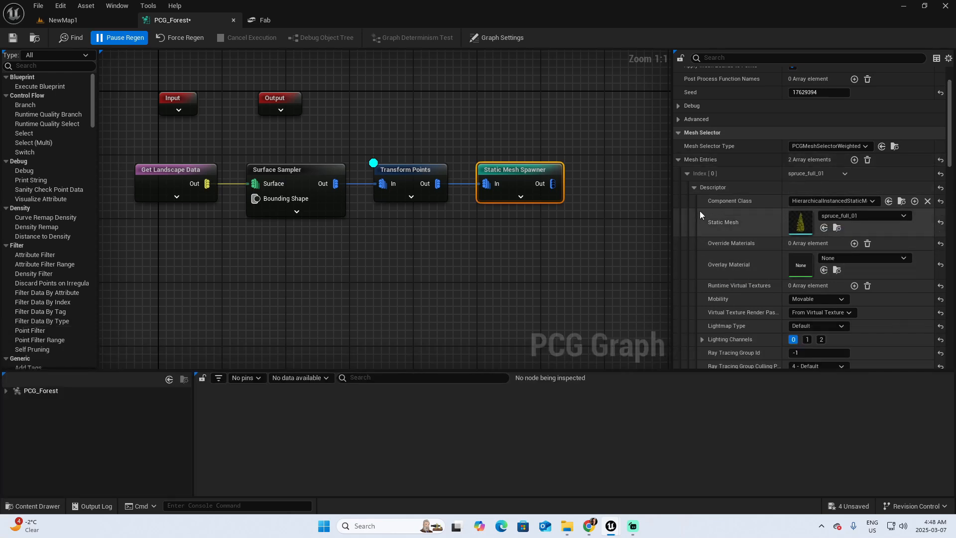
click(694, 187)
click(687, 174)
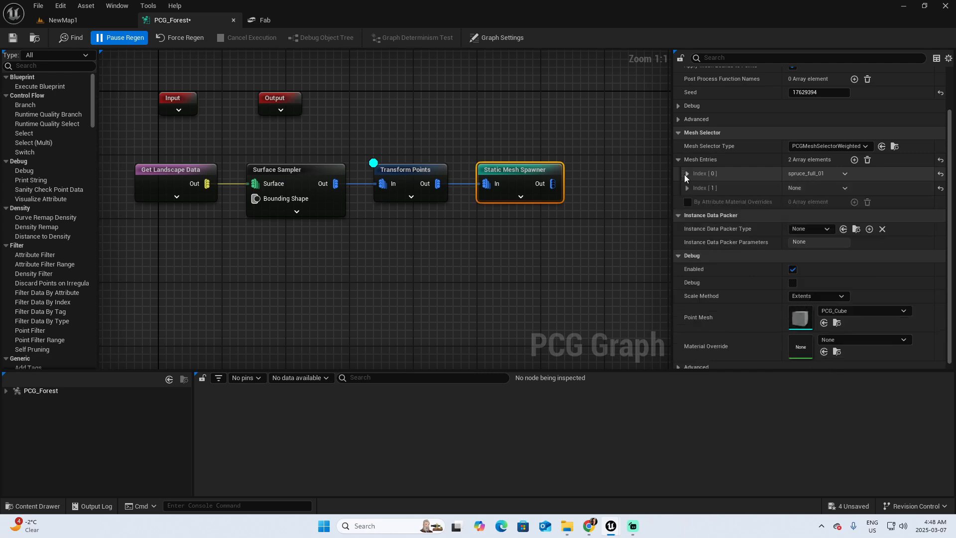
click(687, 188)
click(693, 201)
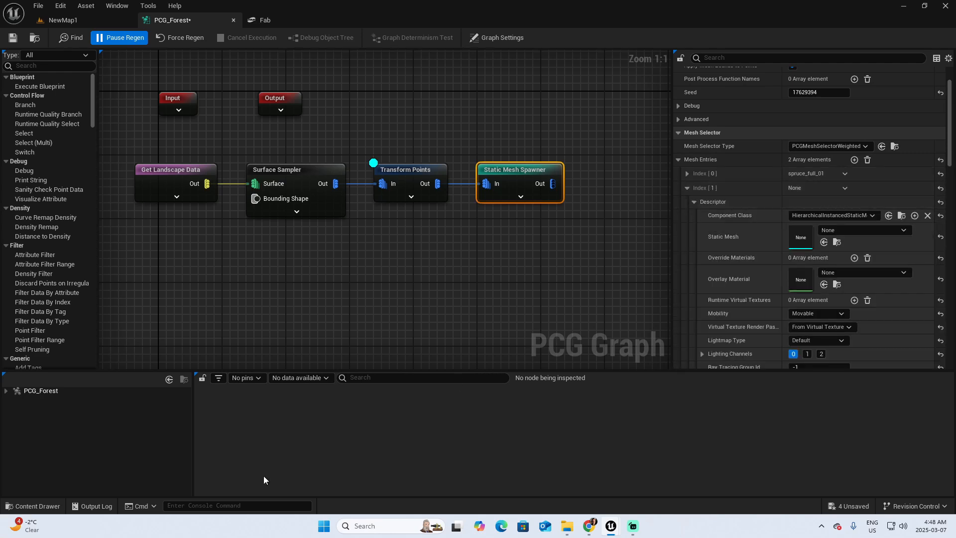
key(ctrl+space)
drag(231, 390, 804, 237)
click(687, 188)
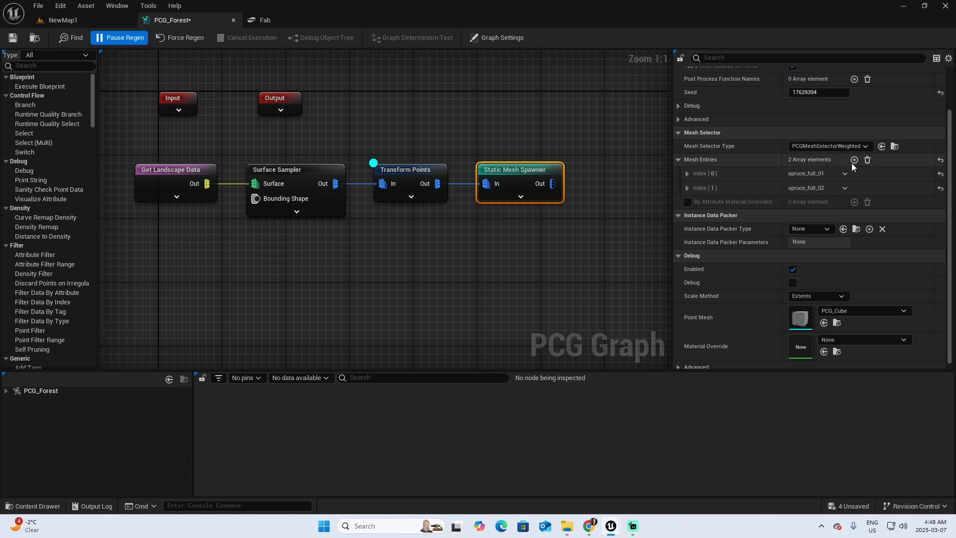
Add a third mesh entry to the Static Mesh Spawner and assign spruce_full_03 as its static mesh.
click(854, 162)
click(687, 203)
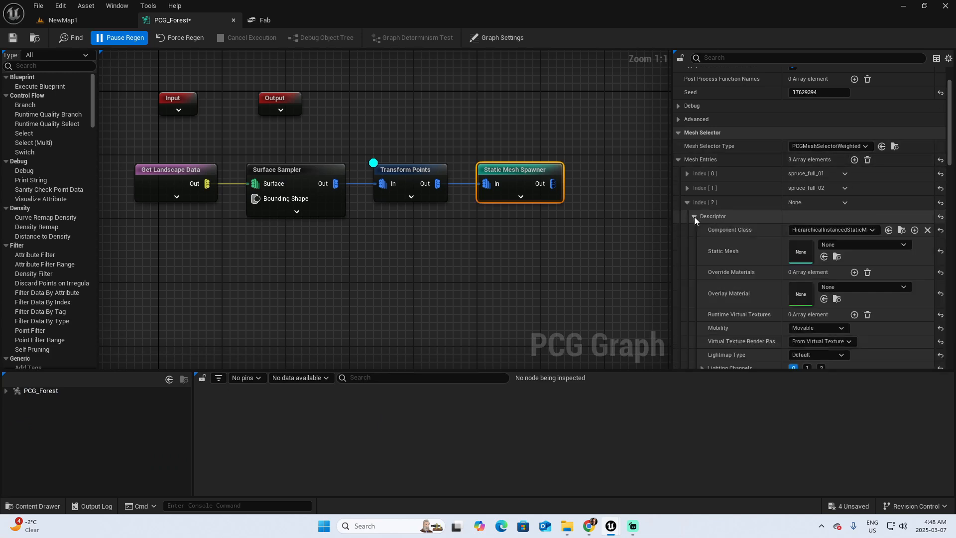
key(ctrl+space)
drag(276, 391, 821, 253)
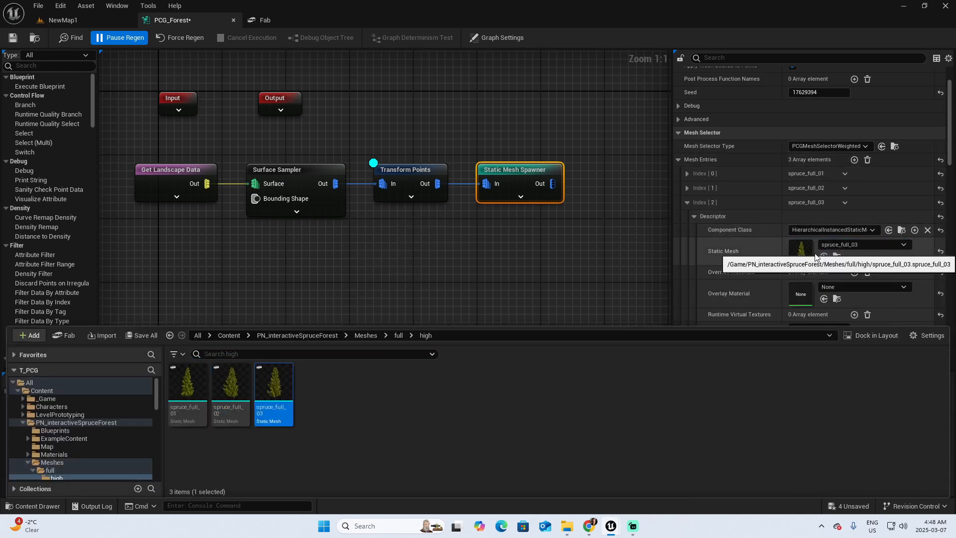
Add a fourth mesh entry to the Static Mesh Spawner and expand its descriptor with the content browser open.
click(854, 159)
click(854, 160)
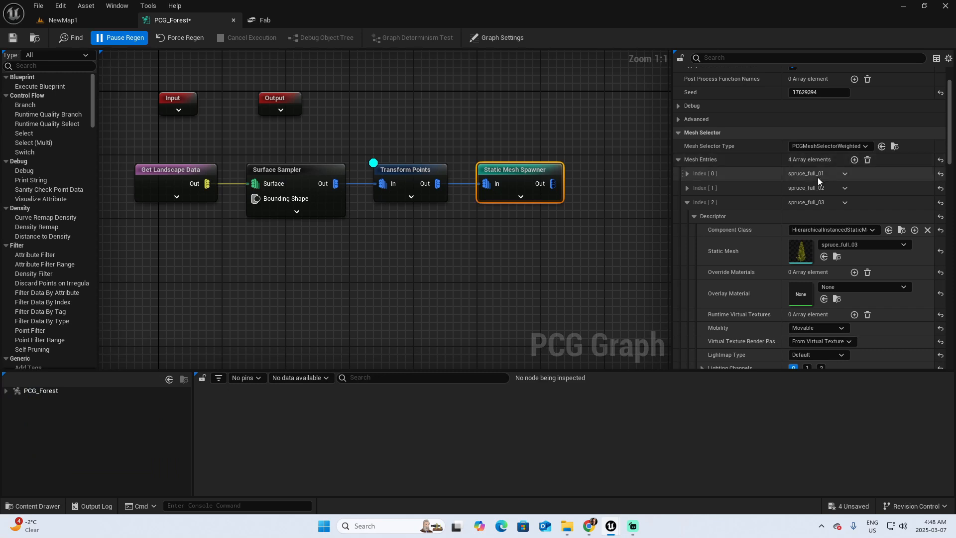
click(686, 202)
click(687, 217)
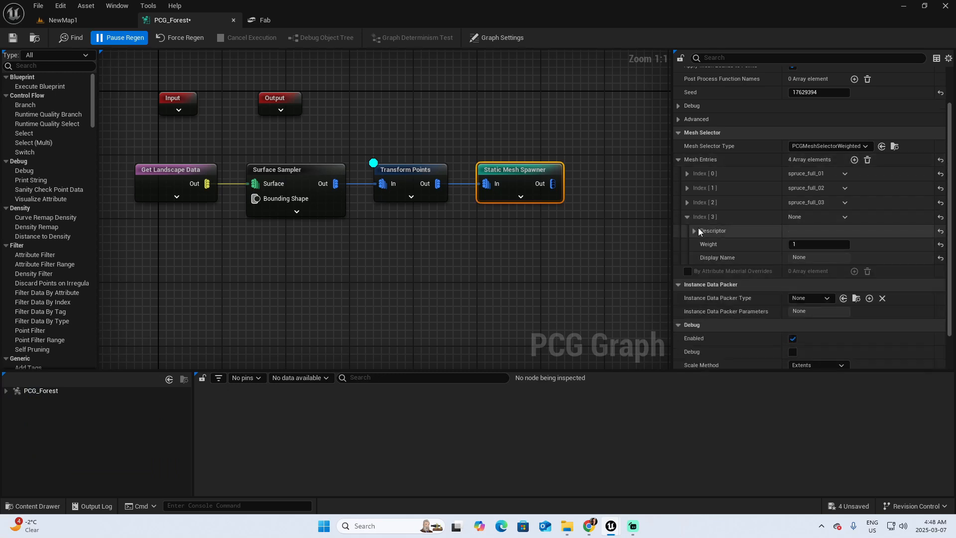
key(ctrl+space)
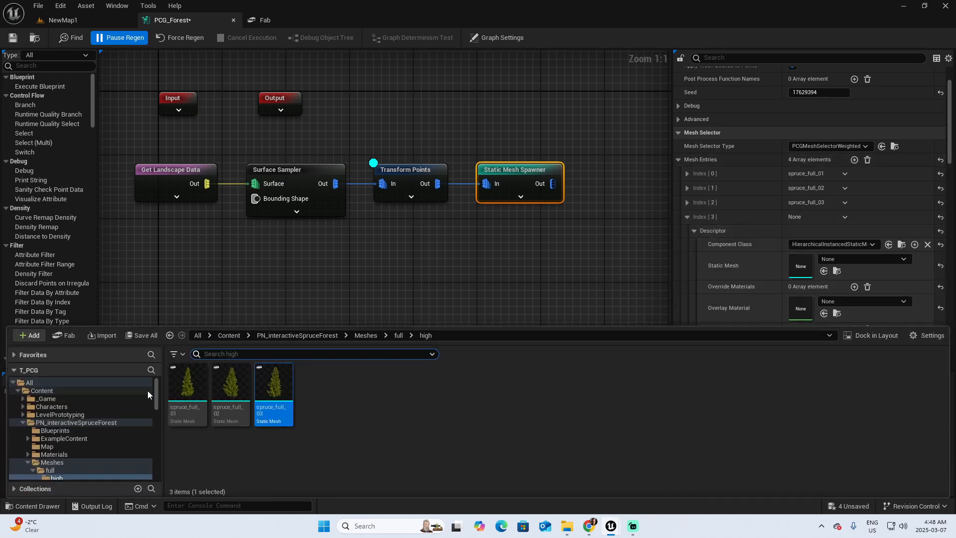
Assign spruce_full_01_low from Meshes/full/low as the fourth mesh entry's static mesh.
scroll(59, 454, down, 1)
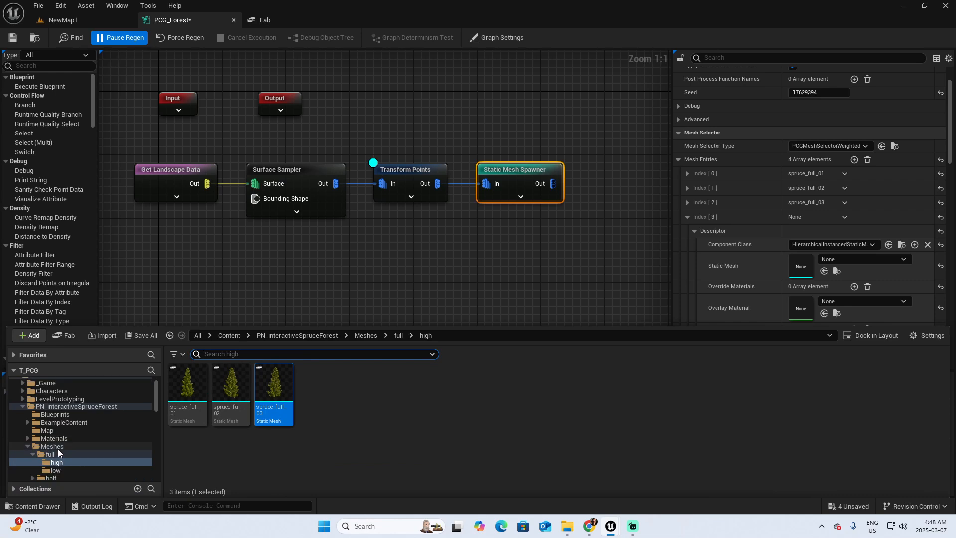
click(55, 470)
drag(172, 390, 827, 261)
Set the fourth mesh entry's static mesh to spruce_half_03 from the Meshes/half/high folder.
scroll(32, 463, down, 1)
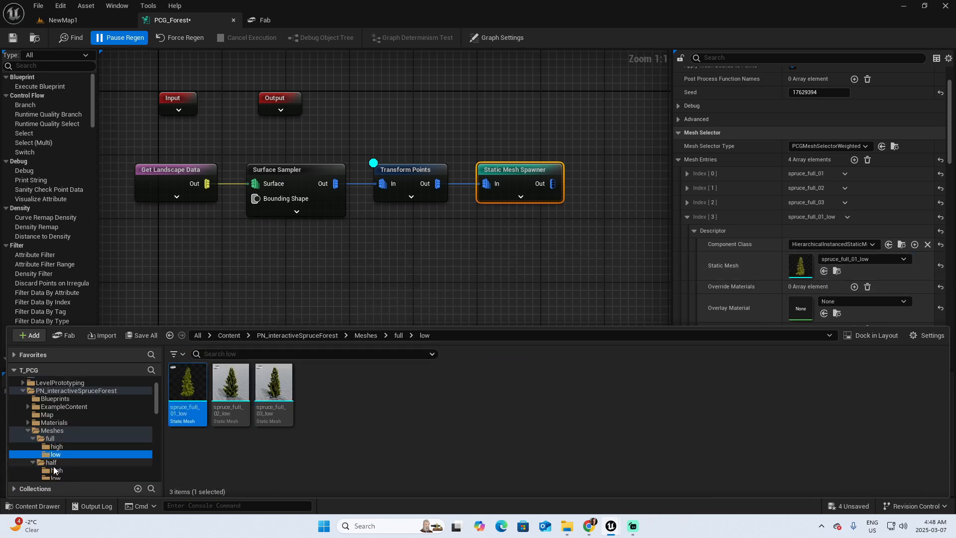
click(61, 471)
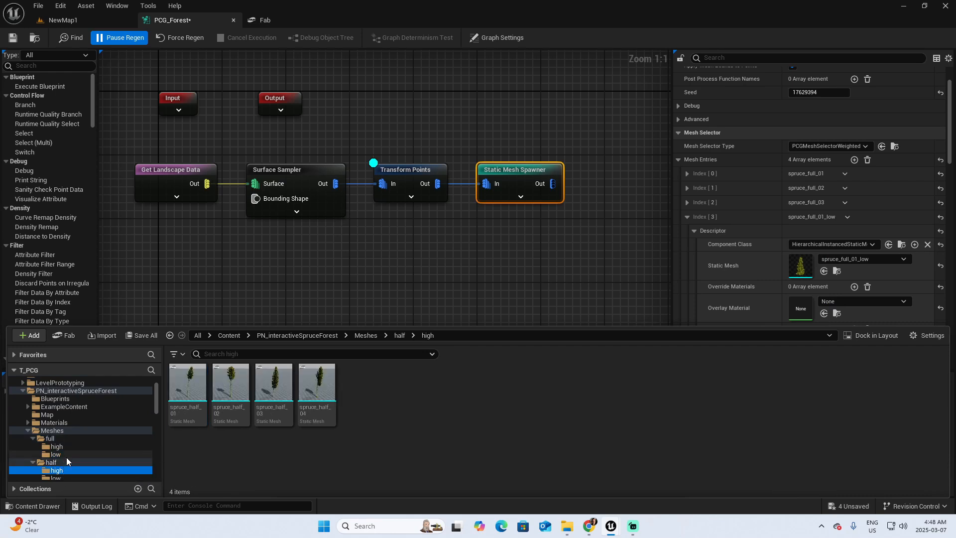
scroll(67, 457, down, 1)
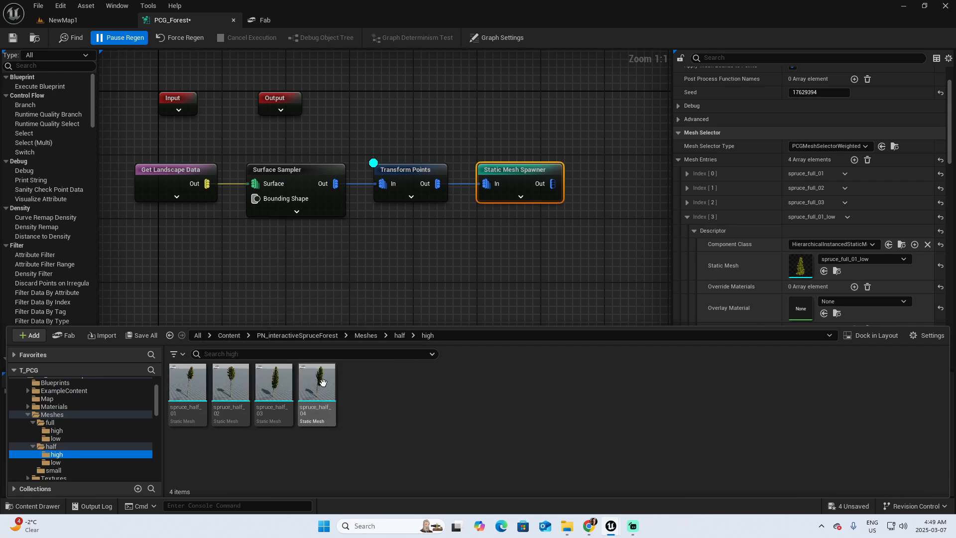
drag(270, 391, 802, 267)
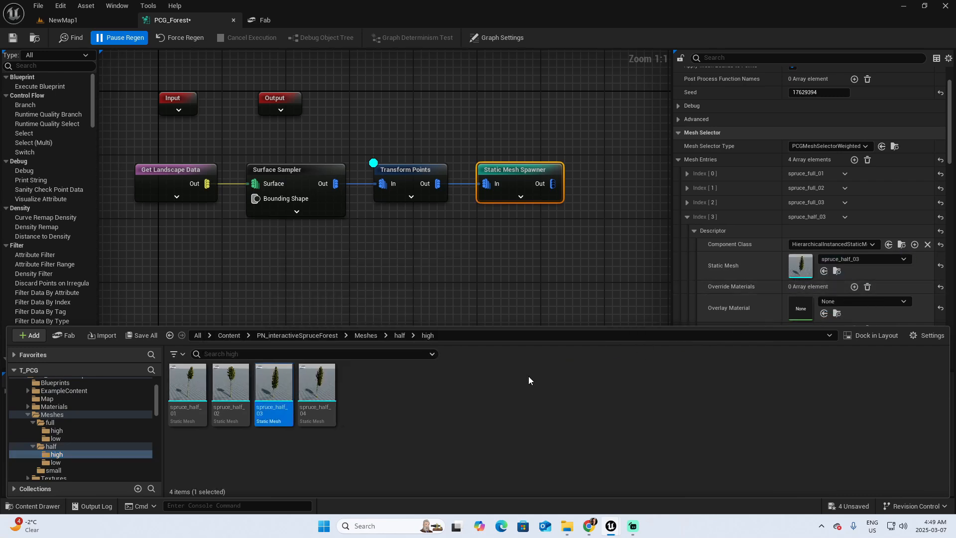
Add a fifth mesh entry to the Static Mesh Spawner and assign spruce_half_02 as its static mesh.
click(854, 159)
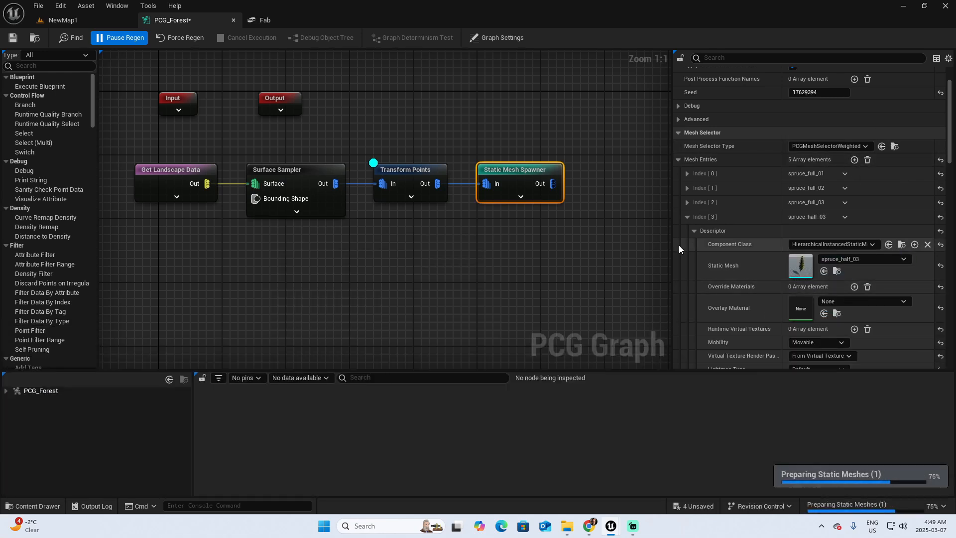
click(687, 232)
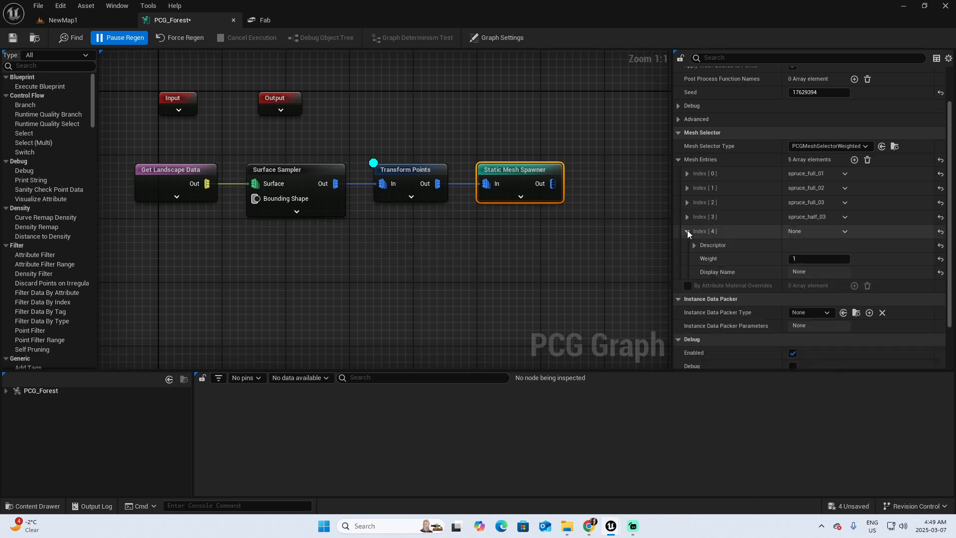
key(ctrl+space)
drag(231, 386, 798, 282)
click(687, 232)
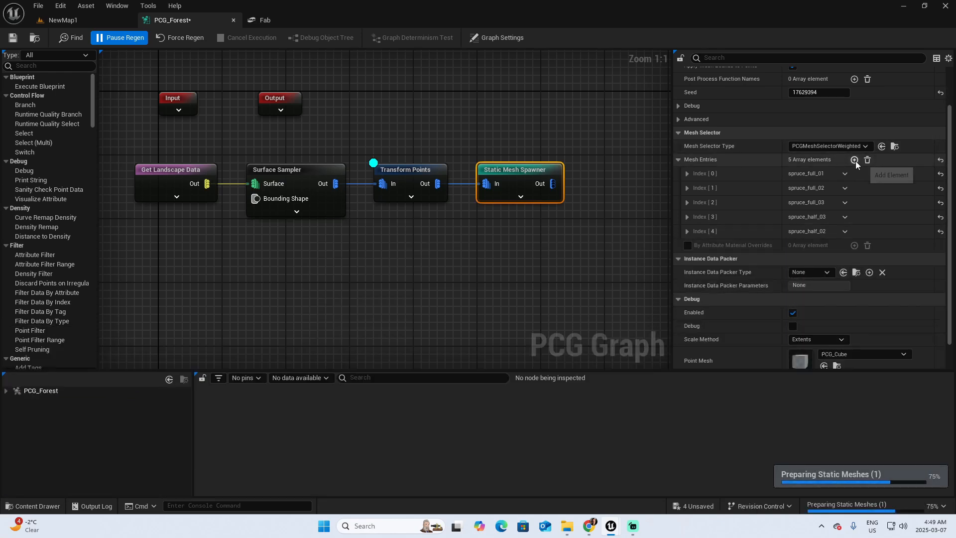
Add a sixth mesh entry to the Static Mesh Spawner and assign spruce_half_04 as its static mesh.
click(855, 160)
click(687, 246)
key(ctrl+space)
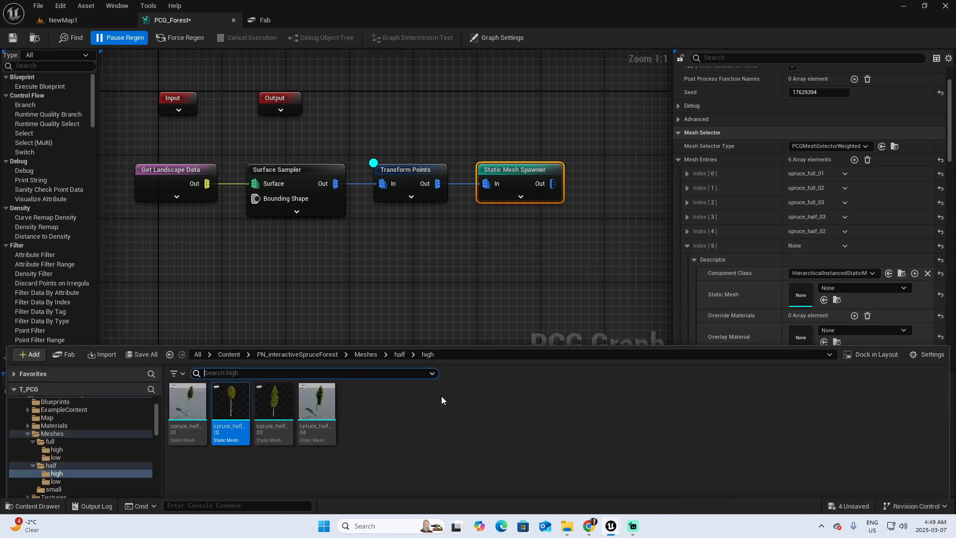
drag(321, 364, 807, 289)
Add a seventh mesh entry to the Static Mesh Spawner and assign spruce_small_07 from Meshes/small as its static mesh.
click(854, 160)
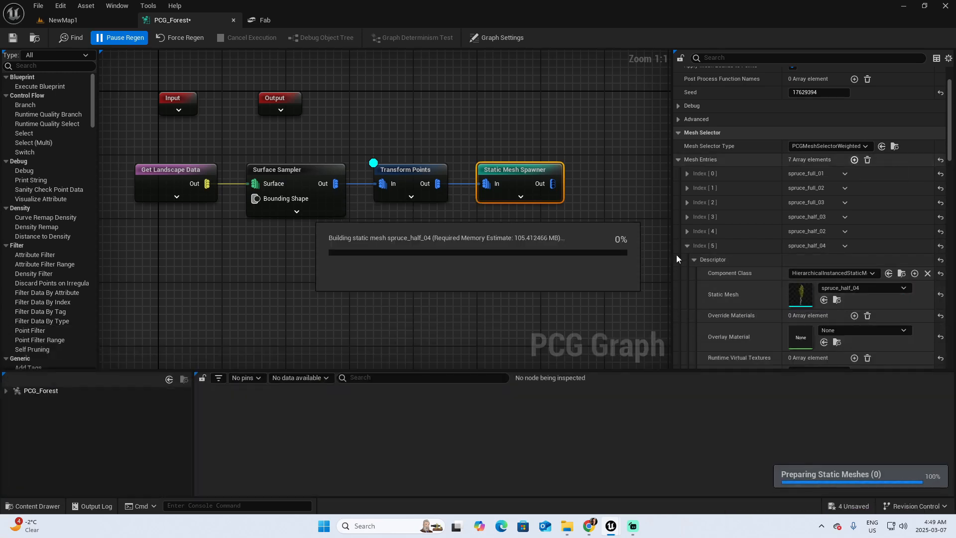
click(687, 246)
key(ctrl+space)
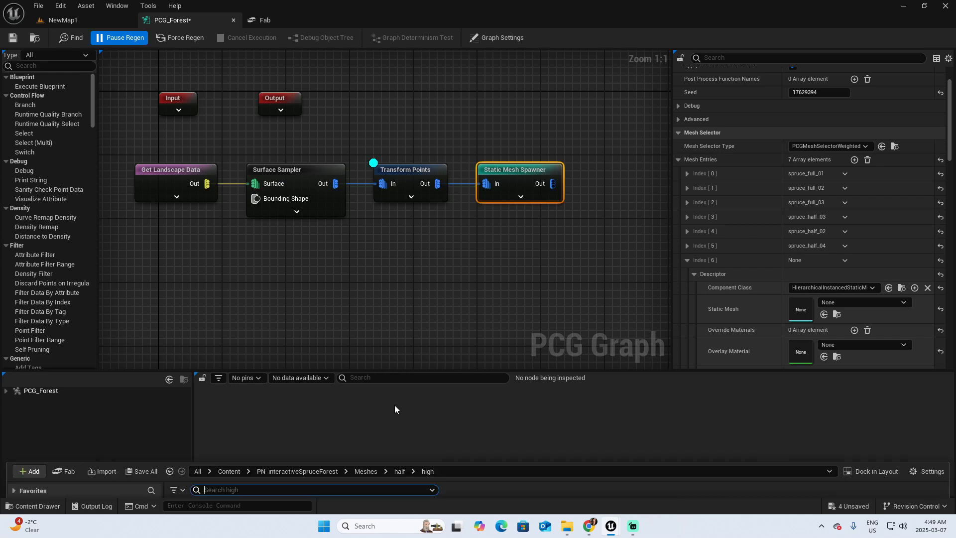
click(54, 471)
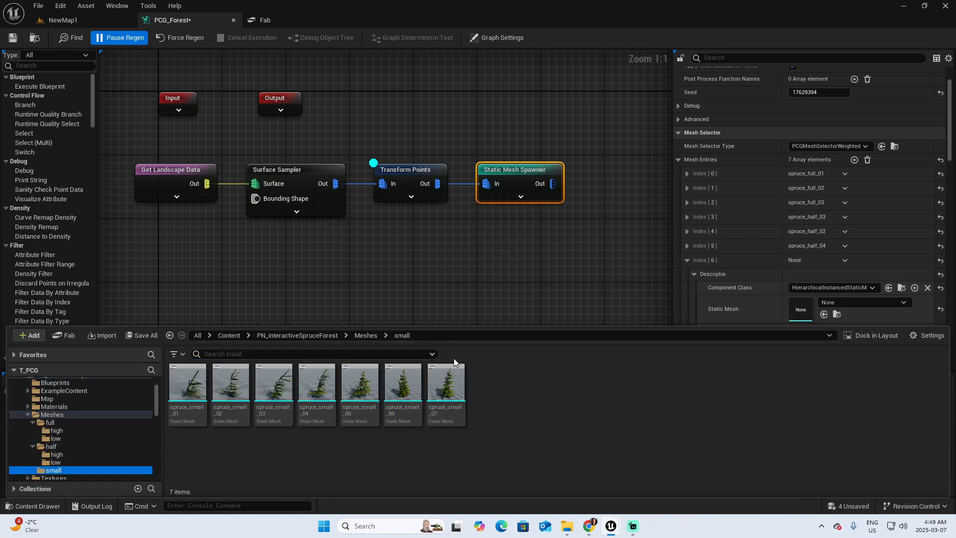
drag(445, 383, 798, 313)
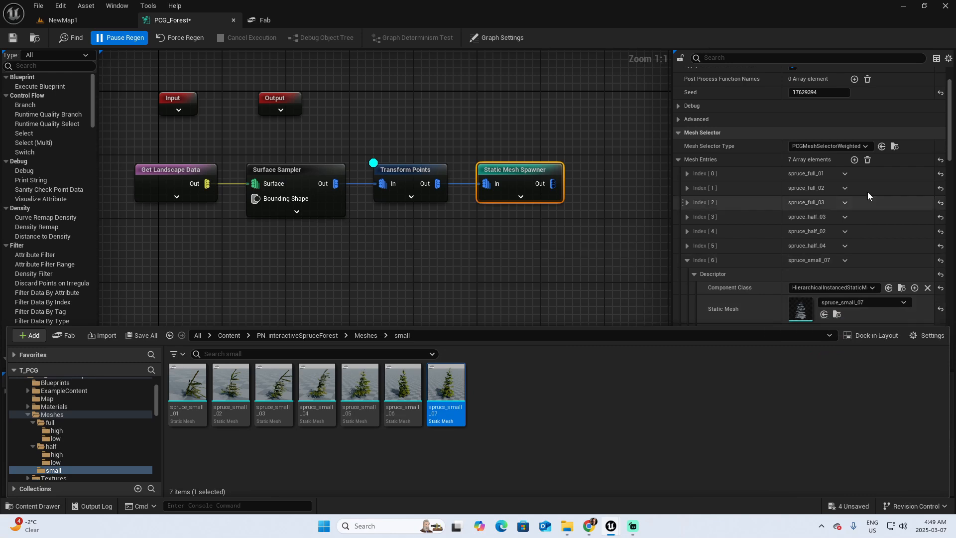
Add an eighth mesh entry to the Static Mesh Spawner and assign spruce_small_03 as its static mesh.
click(854, 159)
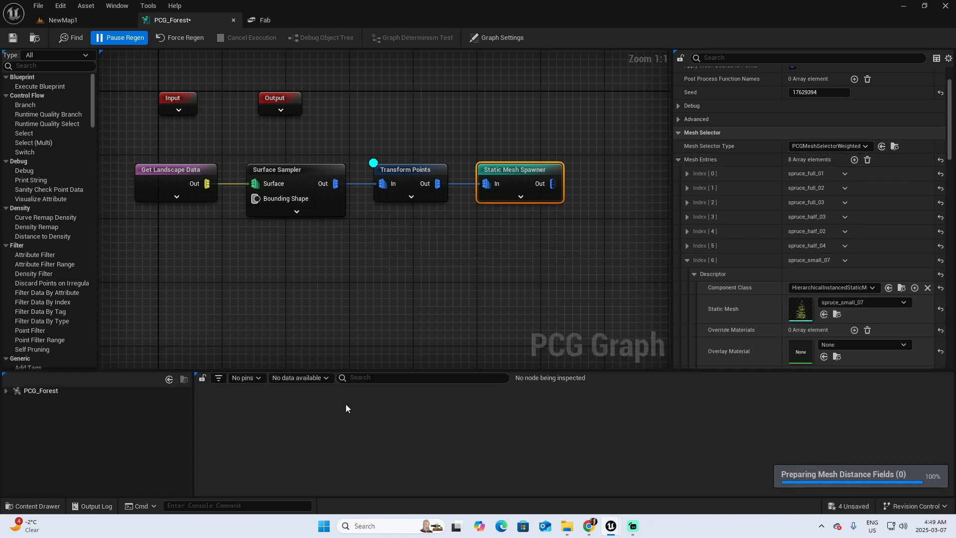
click(687, 259)
click(694, 273)
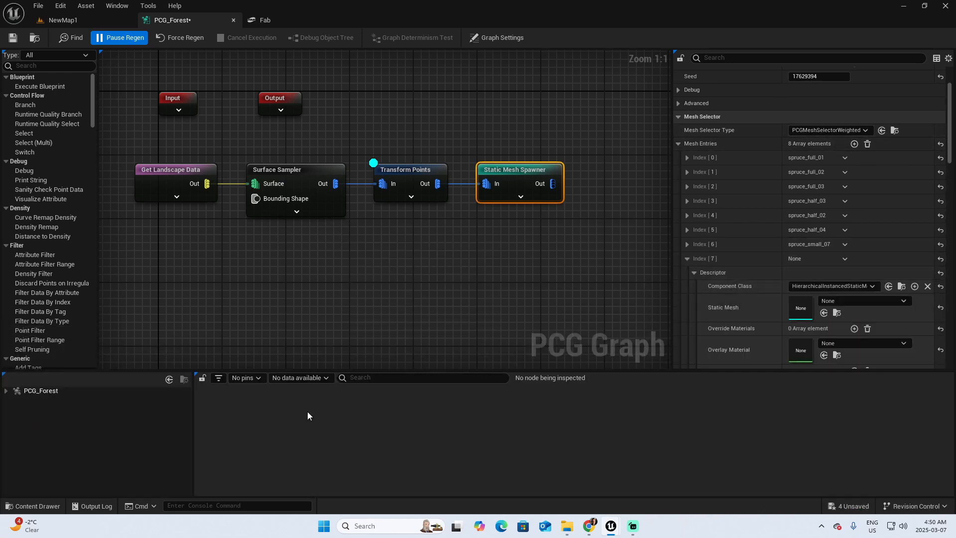
key(ctrl+space)
drag(274, 384, 800, 307)
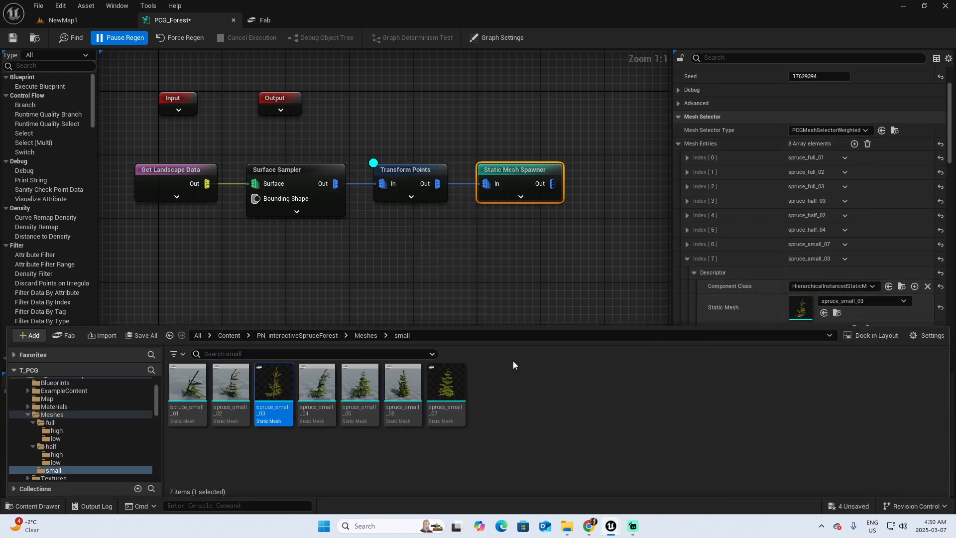
Add a ninth mesh entry to the Static Mesh Spawner and assign spruce_small_02 as its static mesh.
click(854, 144)
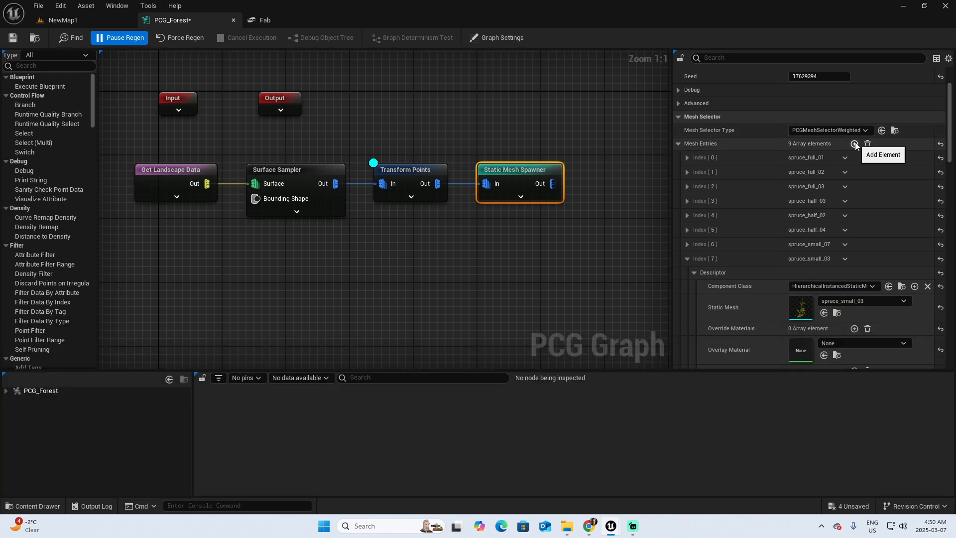
click(687, 258)
click(687, 274)
click(694, 287)
key(ctrl+space)
drag(188, 384, 799, 304)
scroll(777, 283, down, 1)
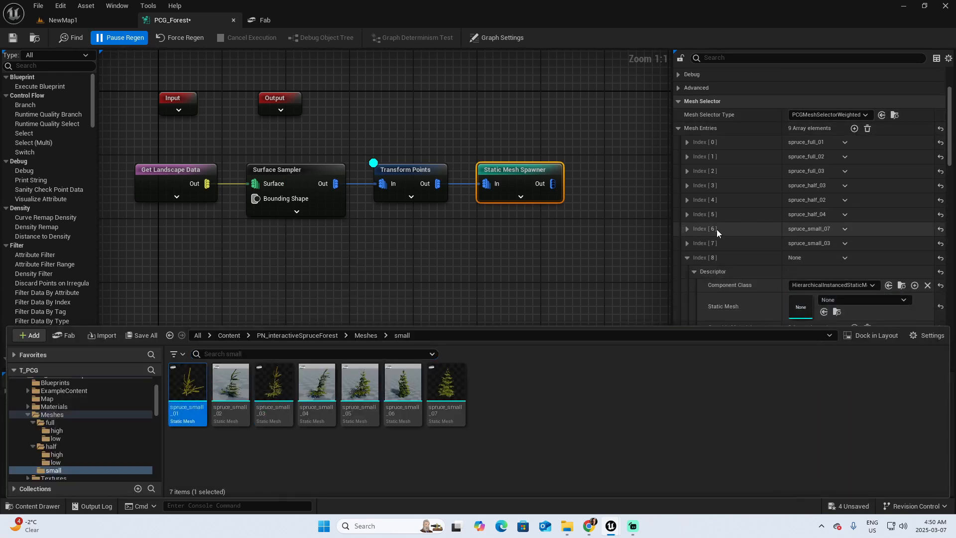
click(687, 258)
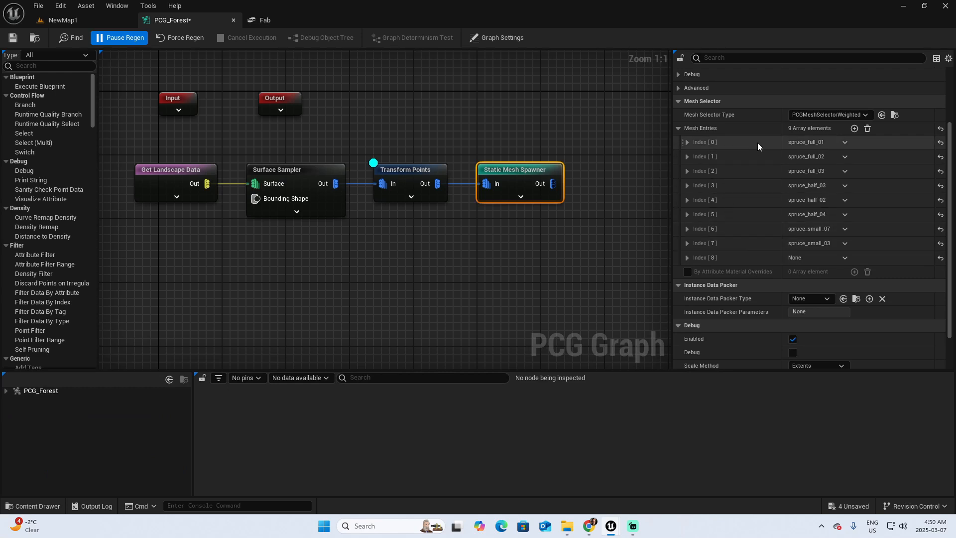
click(686, 258)
key(ctrl+space)
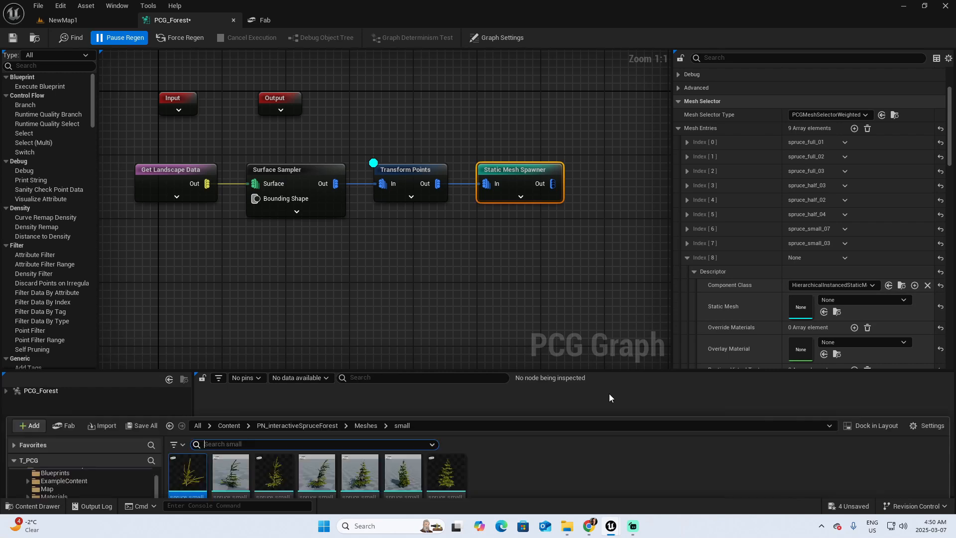
drag(187, 386, 800, 307)
Review the Static Mesh Spawner's mesh entries and save the PCG_Forest graph.
click(606, 270)
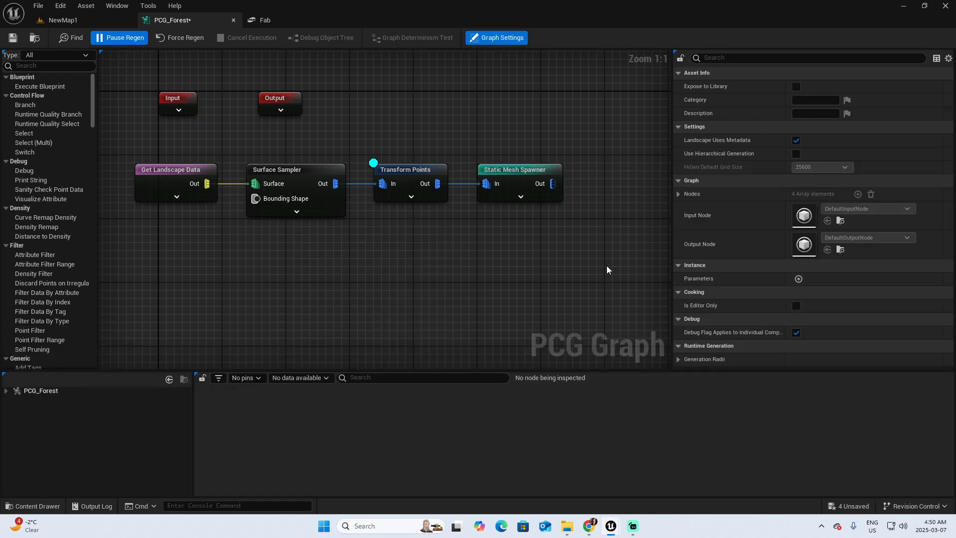
click(523, 169)
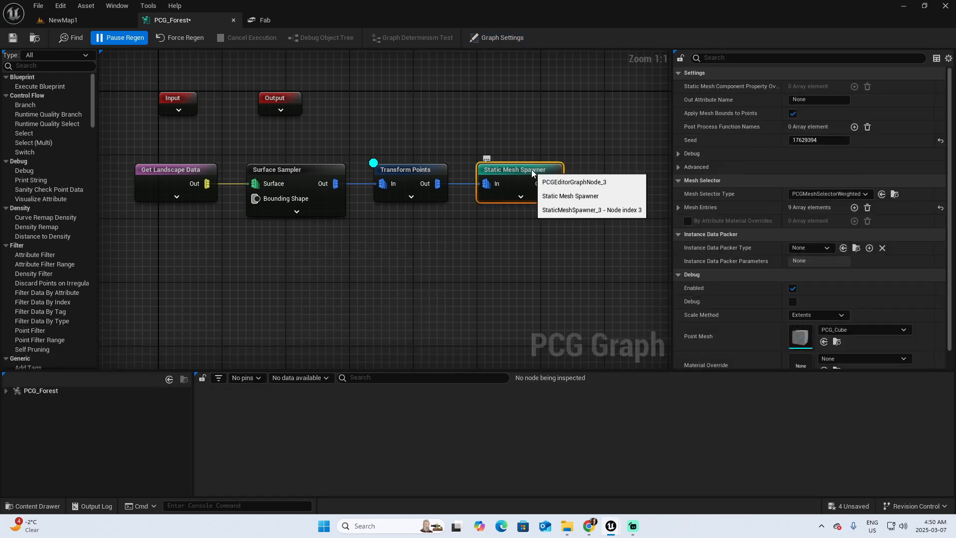
click(678, 207)
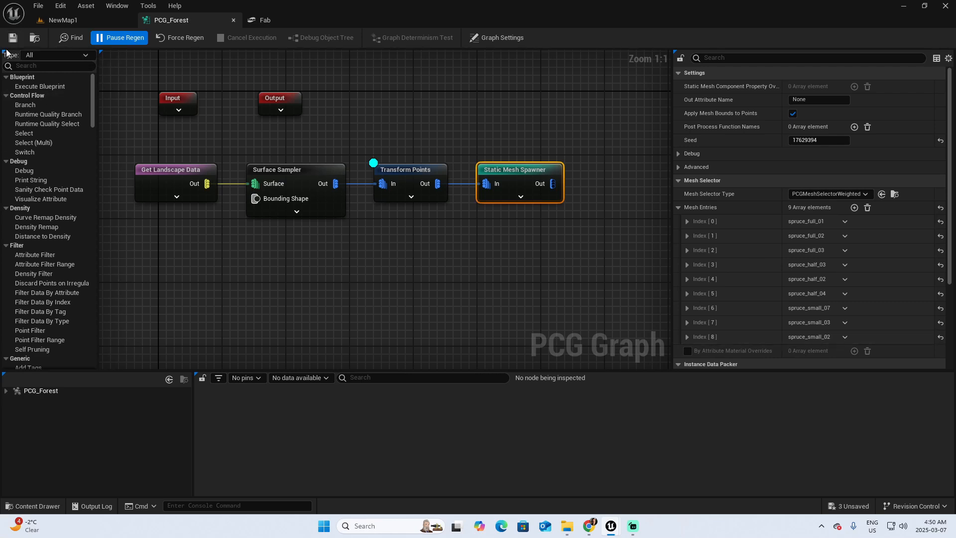
In the NewMap1 level, clean up the PCG_Forest volume's old output and regenerate it with the spruce meshes.
click(94, 24)
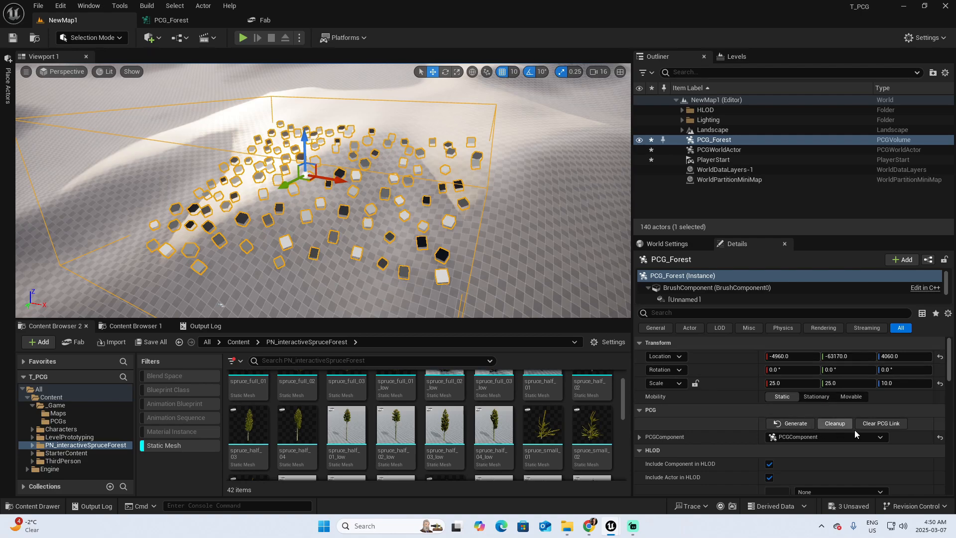
click(834, 423)
click(793, 424)
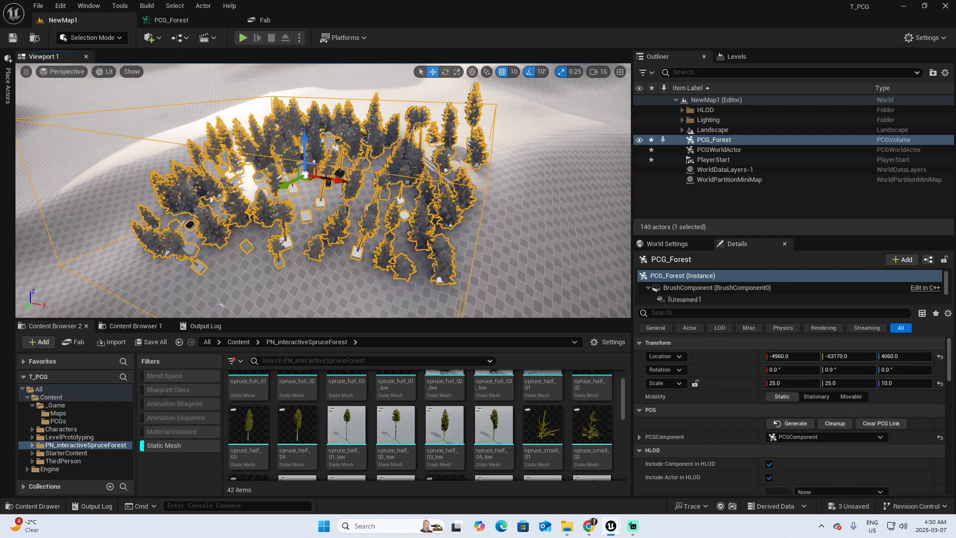
mouse_move(405, 213)
right_down()
mouse_move(421, 211)
mouse_move(349, 184)
mouse_move(351, 224)
mouse_move(333, 231)
mouse_move(318, 193)
mouse_move(343, 202)
mouse_move(358, 187)
mouse_move(412, 210)
right_up()
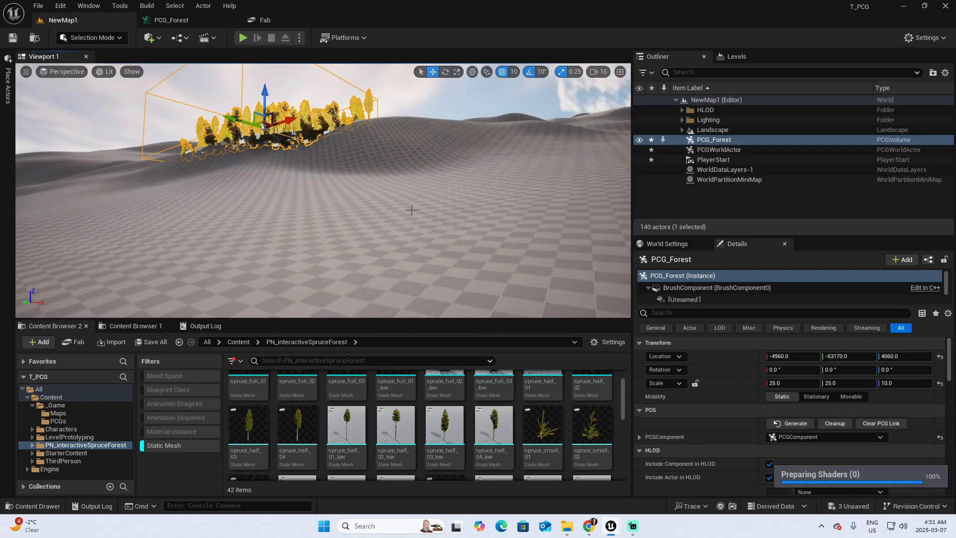
key(f)
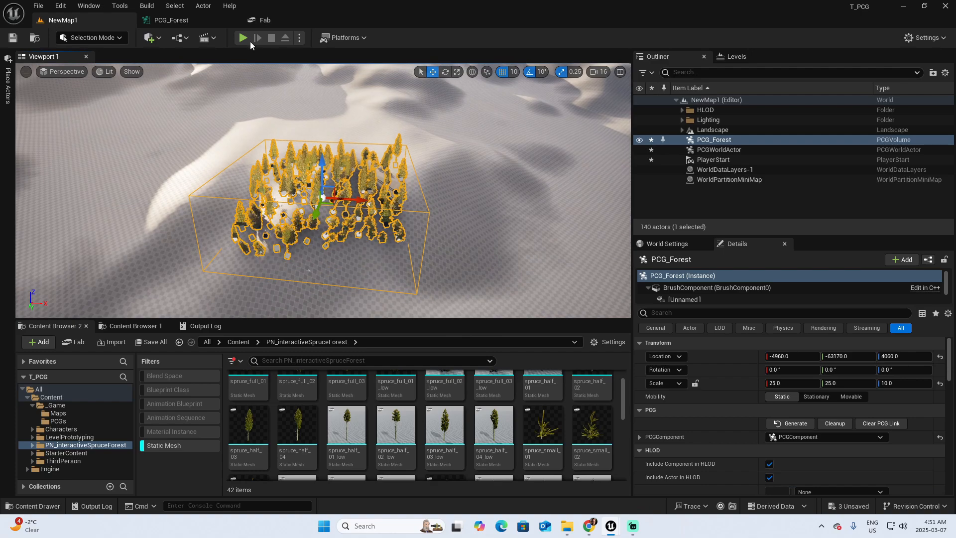
Play-test the level by walking the character toward the generated spruces, stop playing, and inspect the forest in the viewport.
key(Escape)
key(alt+p)
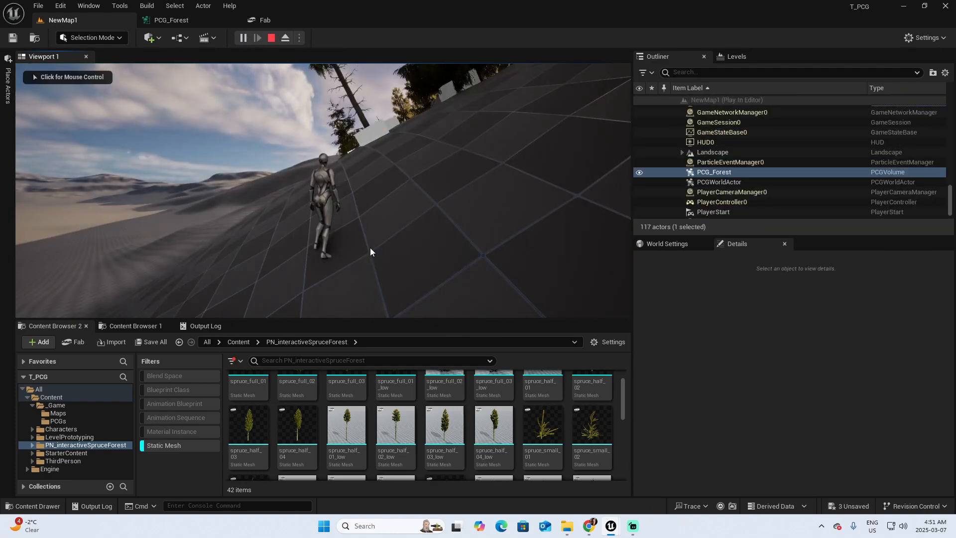
click(371, 244)
key(w)
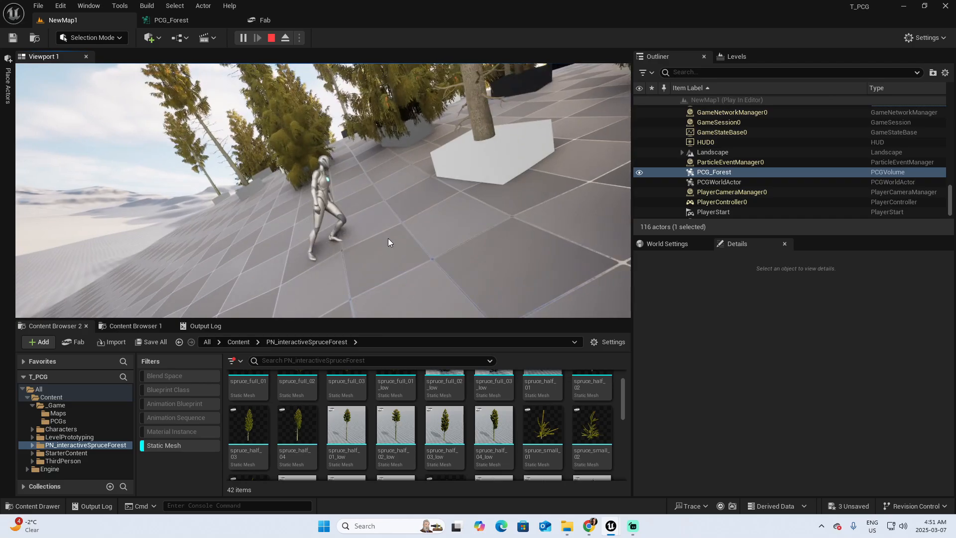
key(Escape)
right_drag(323, 190, 318, 209)
key(s)
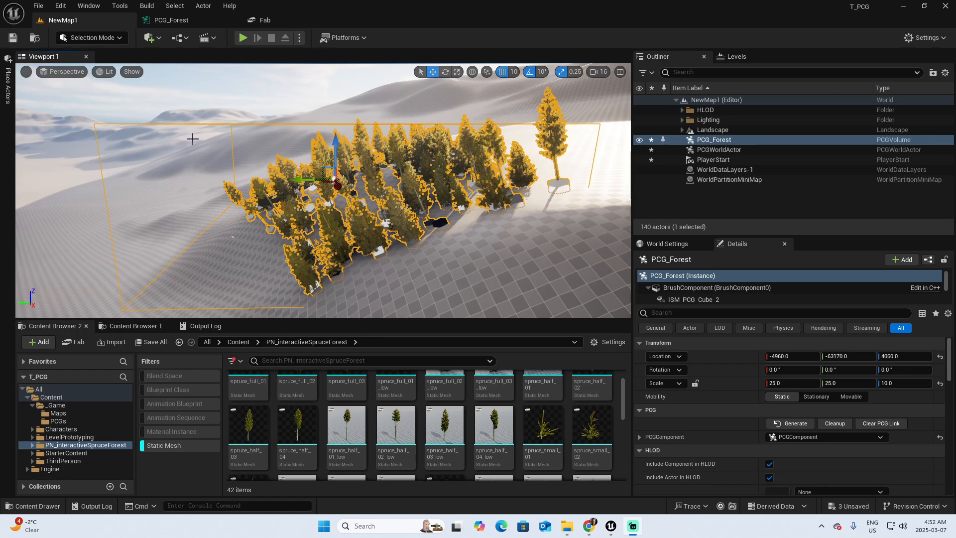
In the PCG_Forest graph, enable Absolute Rotation on the Transform Points node and save the graph.
click(178, 21)
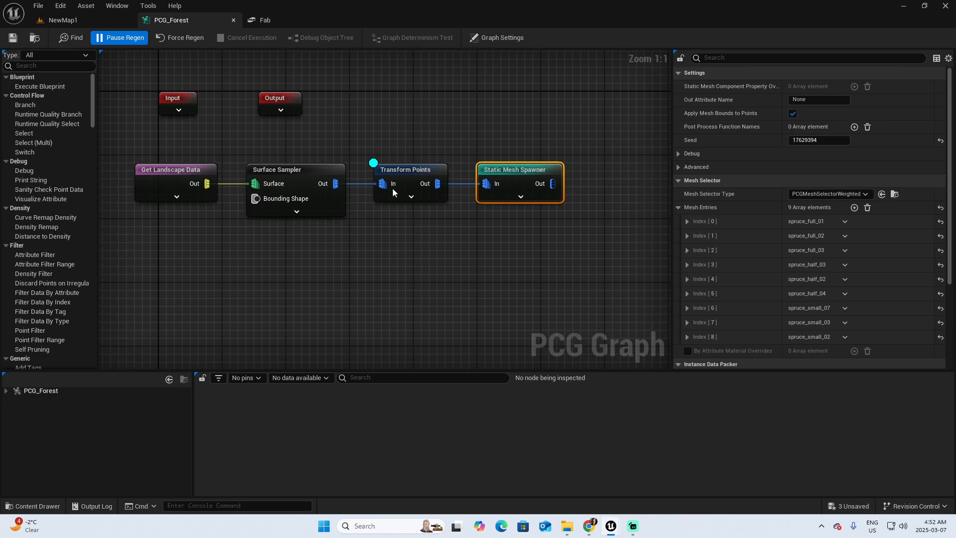
click(419, 171)
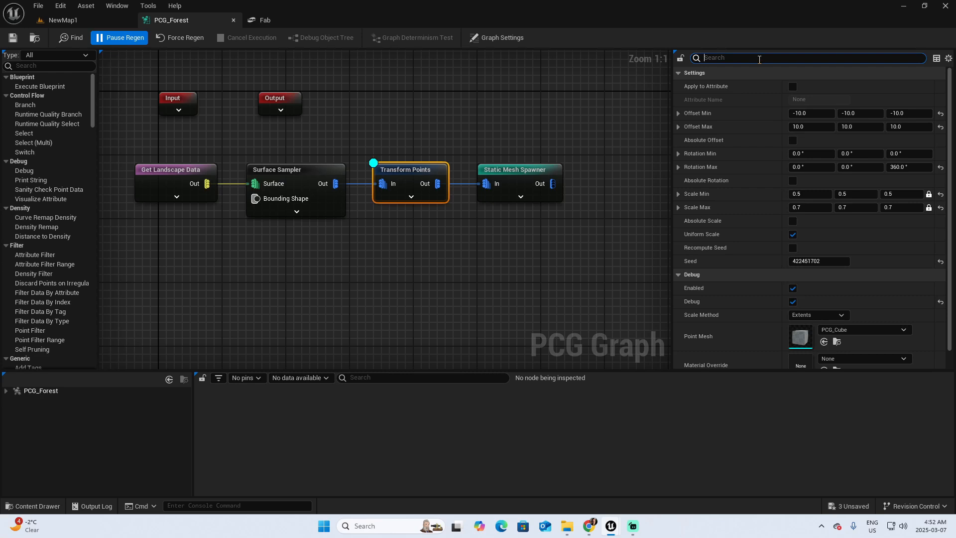
click(759, 60)
text(abso)
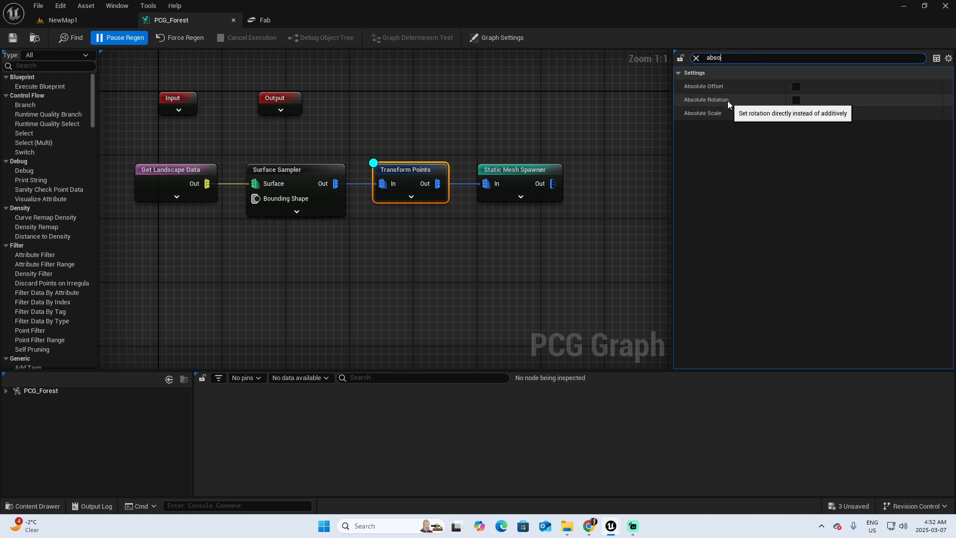
click(796, 100)
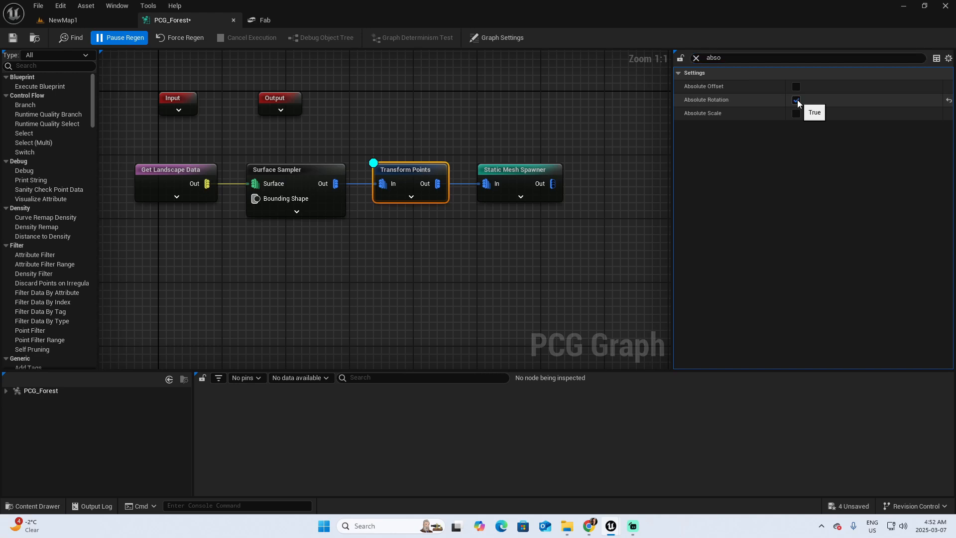
click(13, 37)
In the NewMap1 level, clean up the PCG_Forest volume and regenerate it with the absolute rotation setting.
click(64, 20)
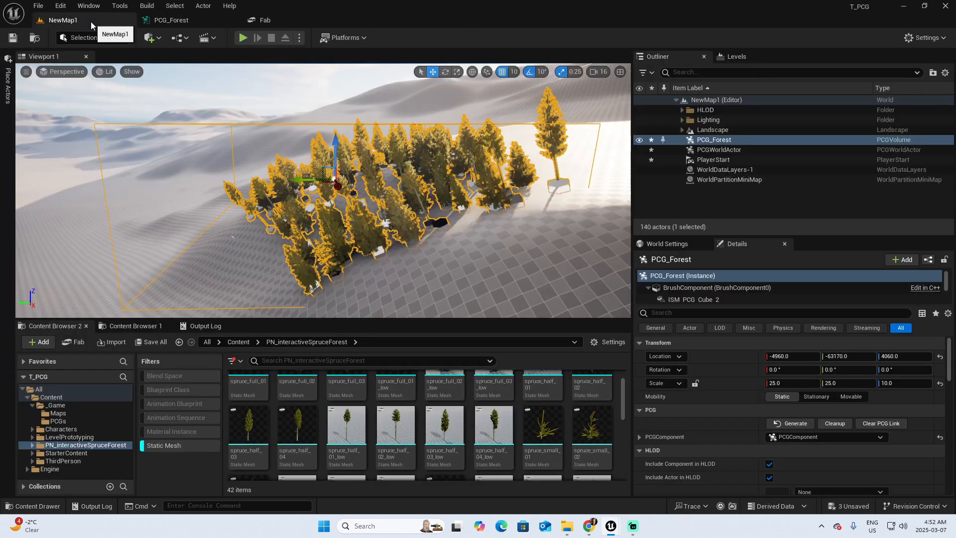
click(835, 423)
click(791, 423)
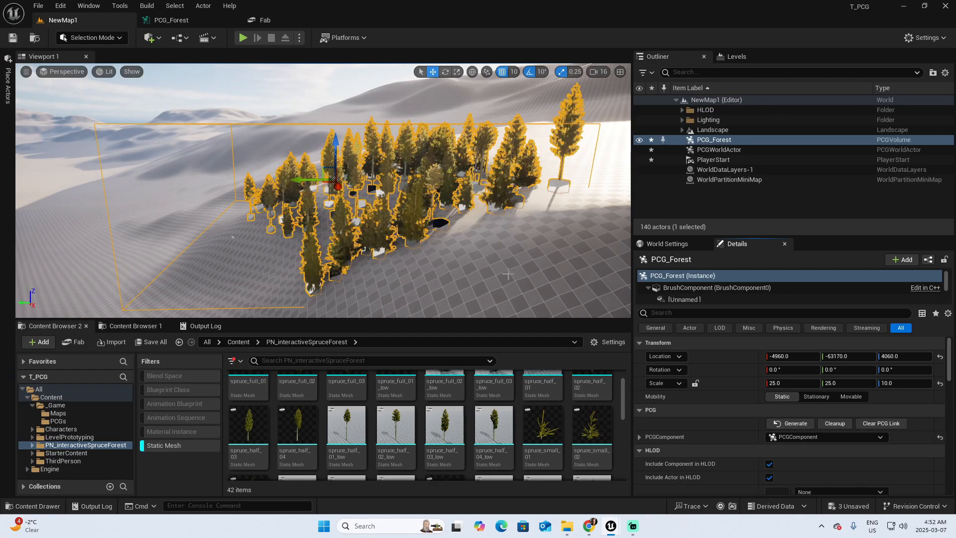
key(f)
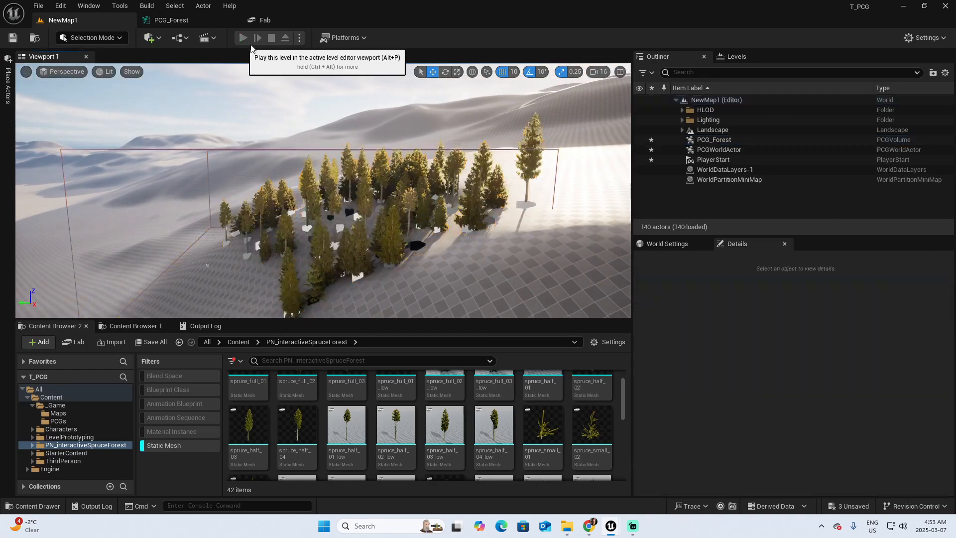
Play-test the level by running the character through the upright spruces, and end the play session.
click(244, 37)
key(w)
key(w)
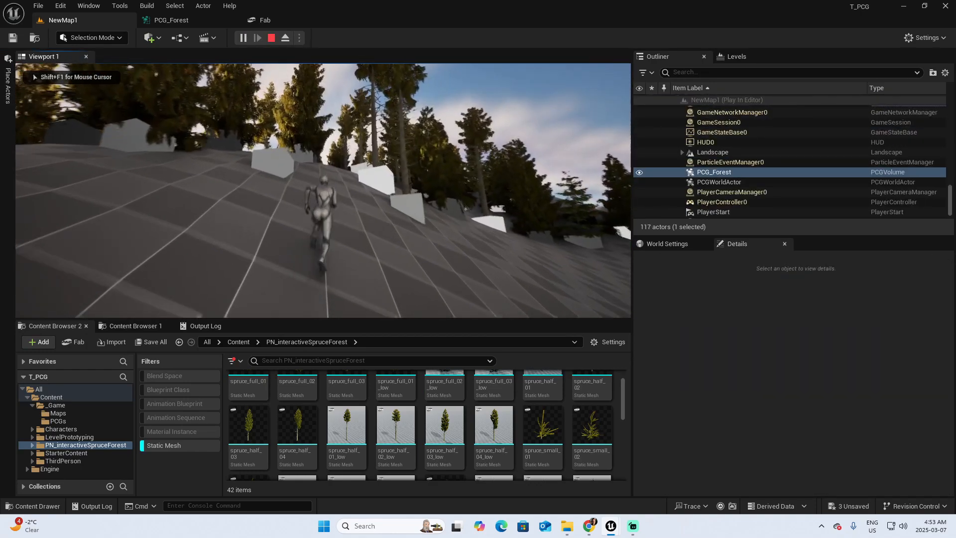
key(w)
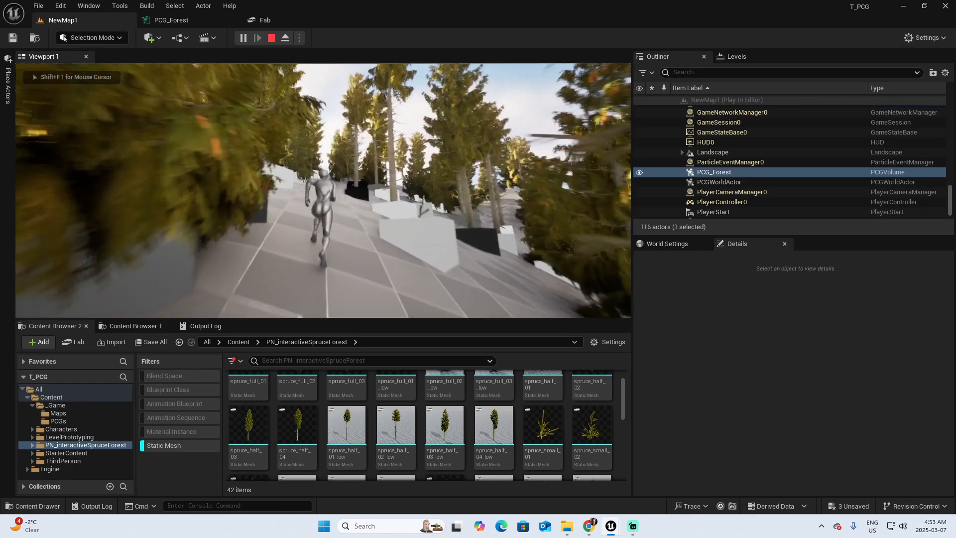
key(w)
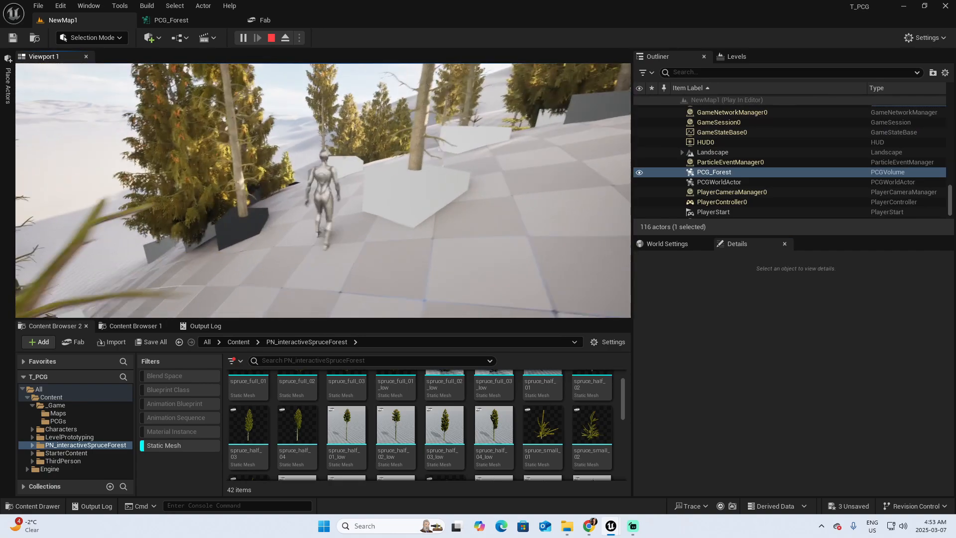
key(w)
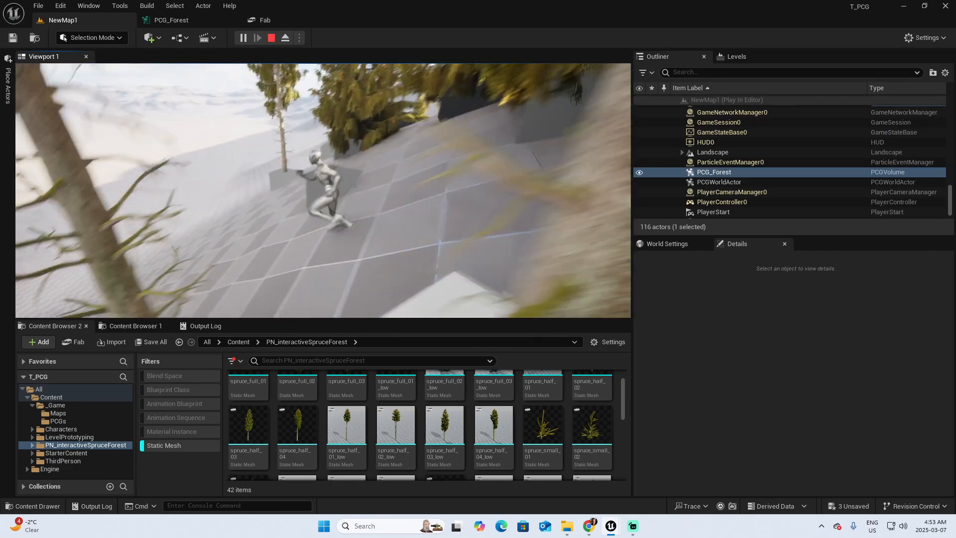
key(w)
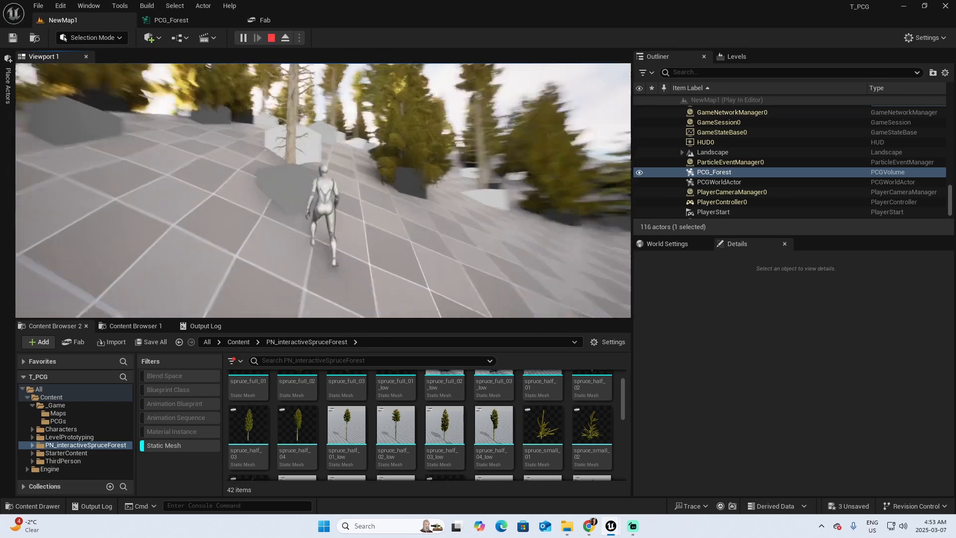
key(F8)
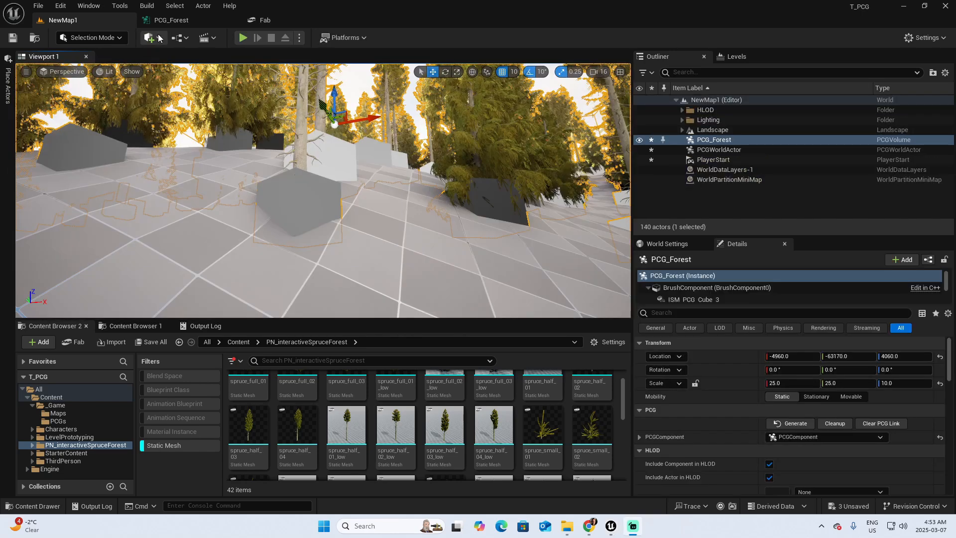
Turn off debug display on the Transform Points node, and clean up and regenerate the PCG_Forest volume without the debug cubes.
click(171, 20)
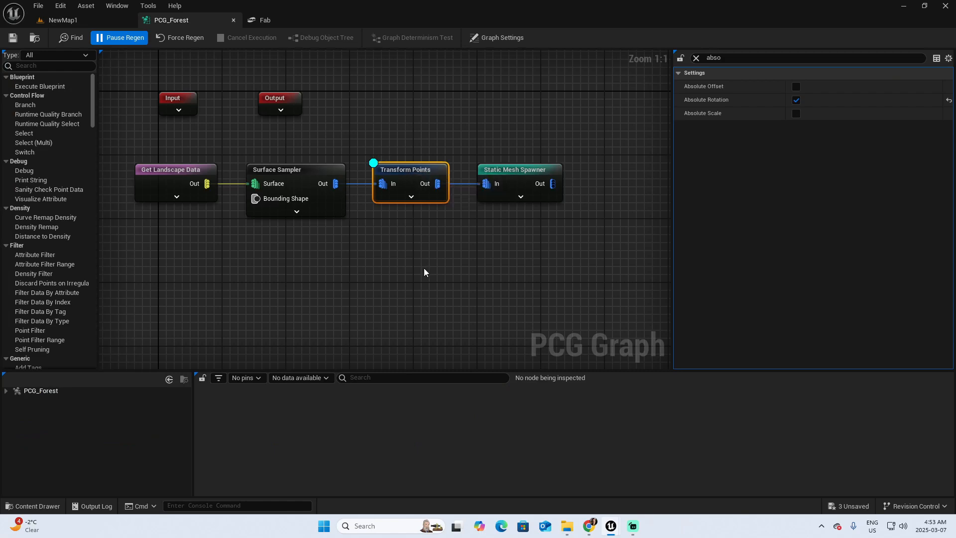
click(63, 20)
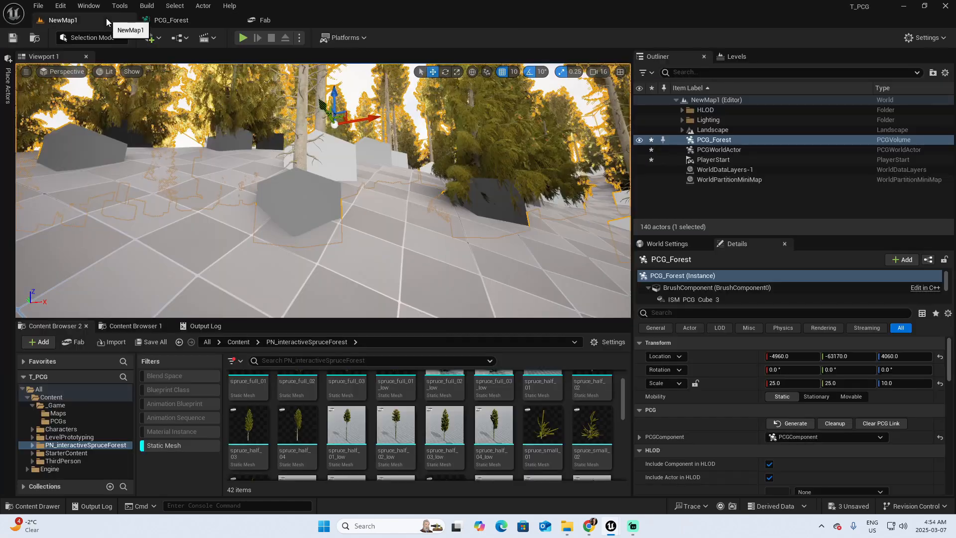
click(829, 424)
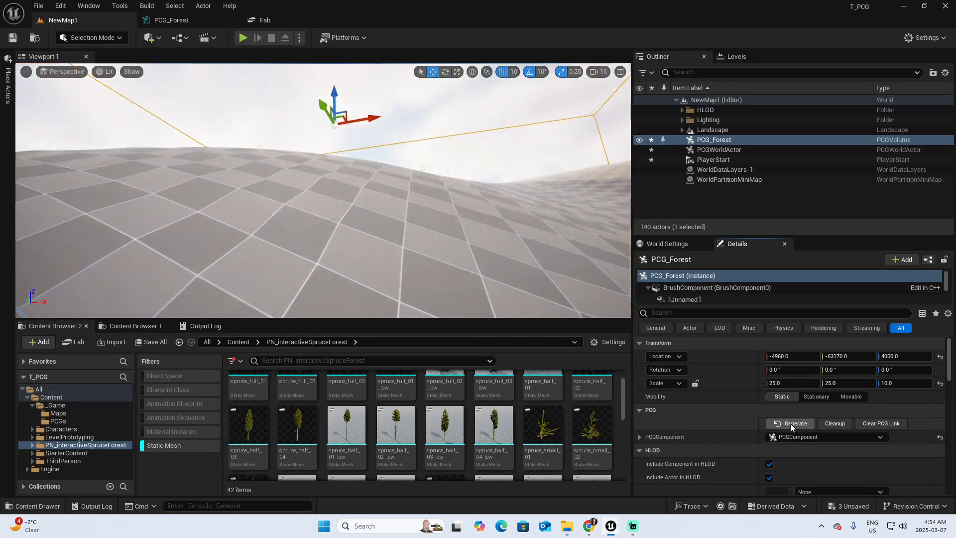
click(791, 423)
right_drag(388, 165, 393, 189)
key(w)
key(s)
key(w)
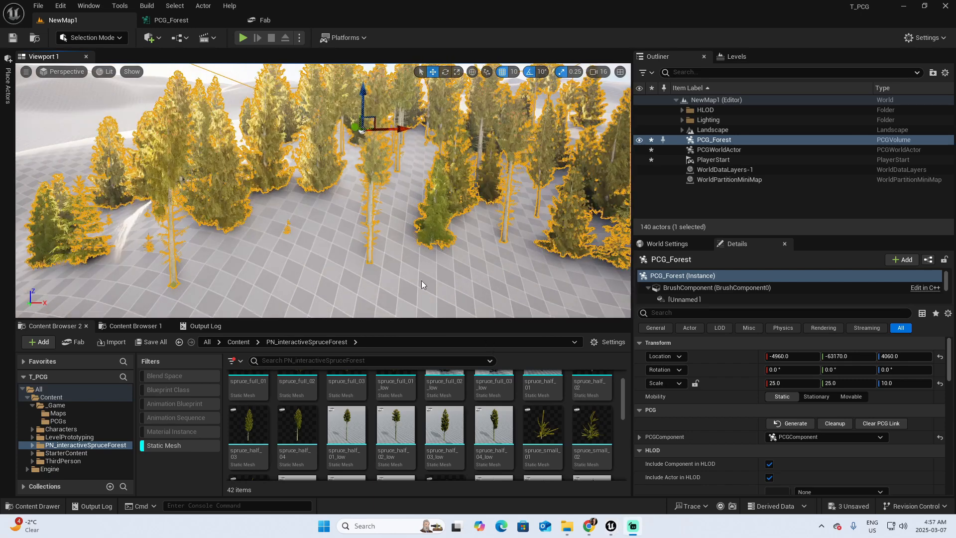
Clear the settings filter, enable Unbounded on the Surface Sampler node, and save the PCG_Forest graph.
click(184, 20)
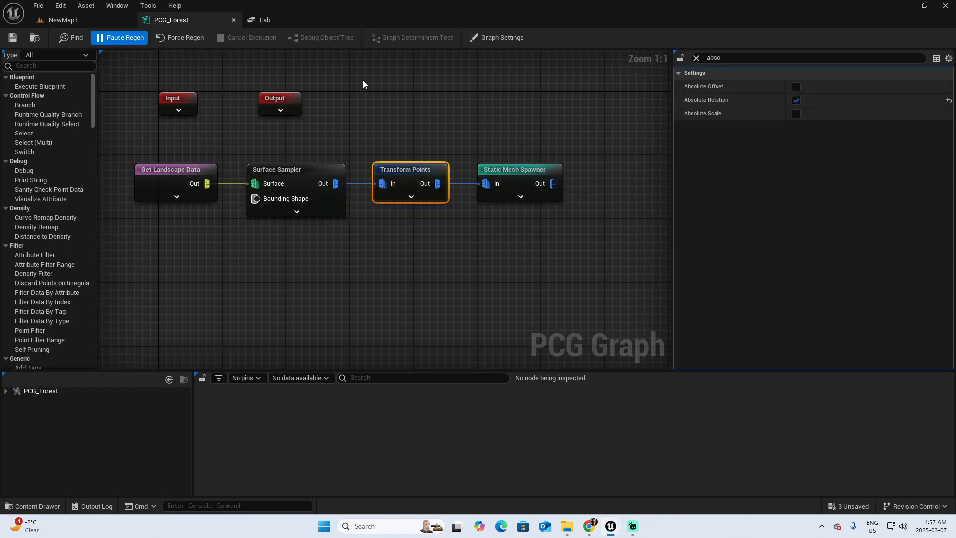
click(305, 171)
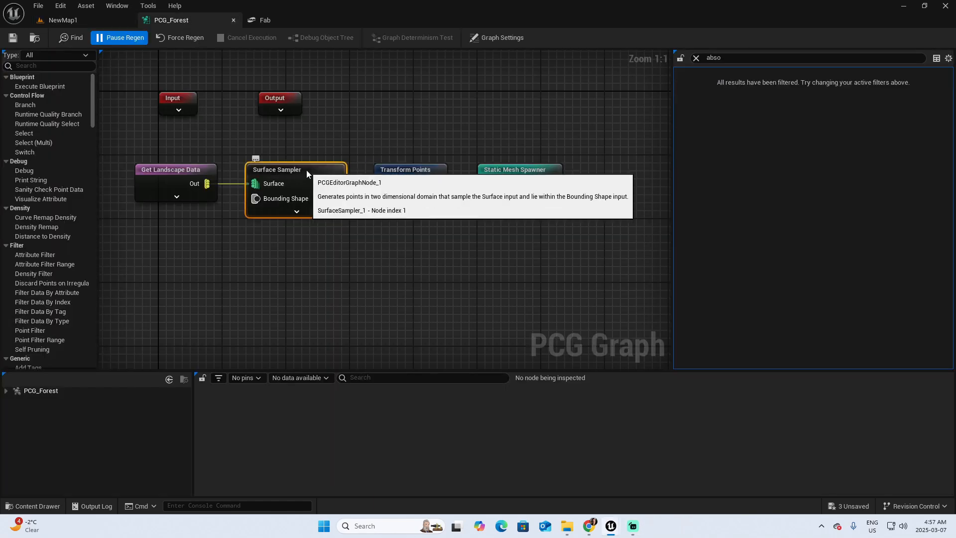
click(696, 58)
click(678, 74)
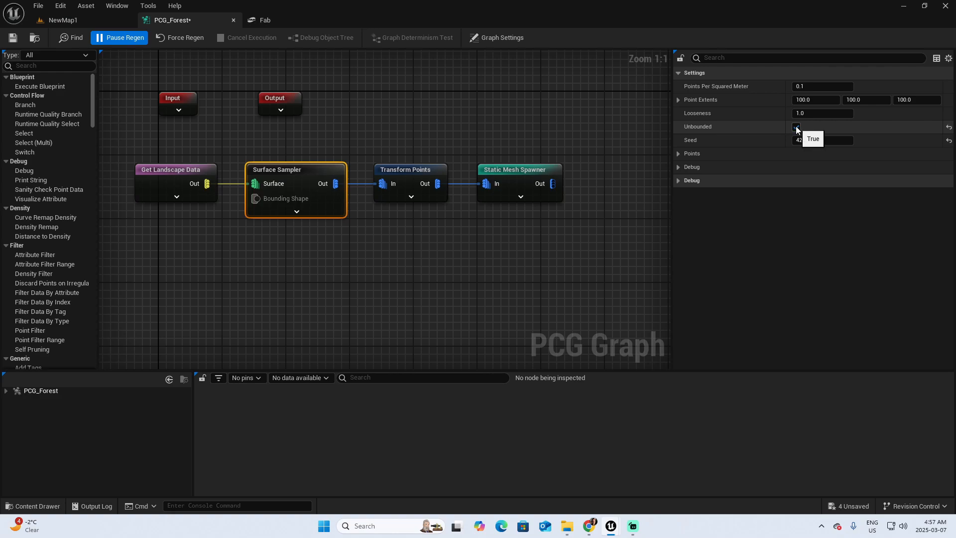
click(13, 39)
Clean up and regenerate the PCG_Forest volume with unbounded sampling in NewMap1, and look over the spruces across the landscape.
click(63, 20)
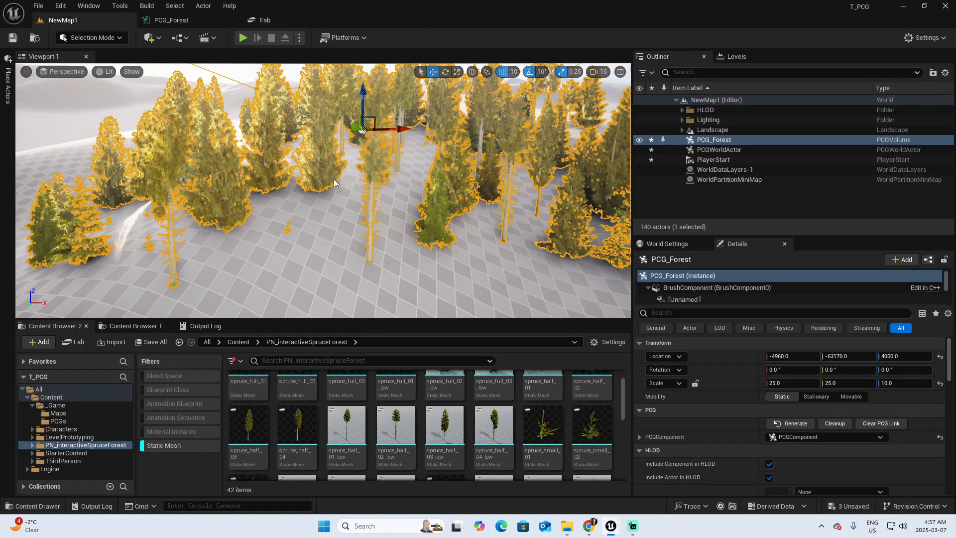
key(f)
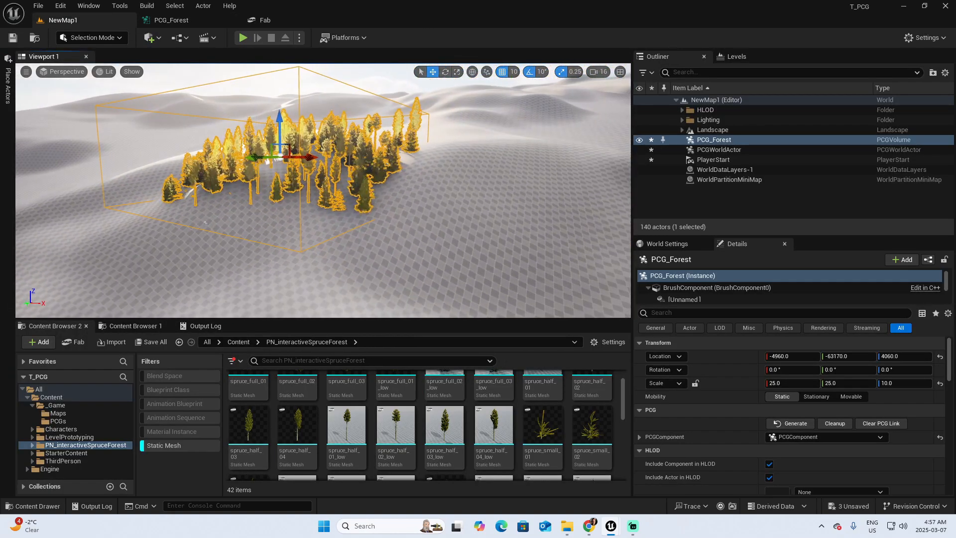
click(832, 422)
click(788, 422)
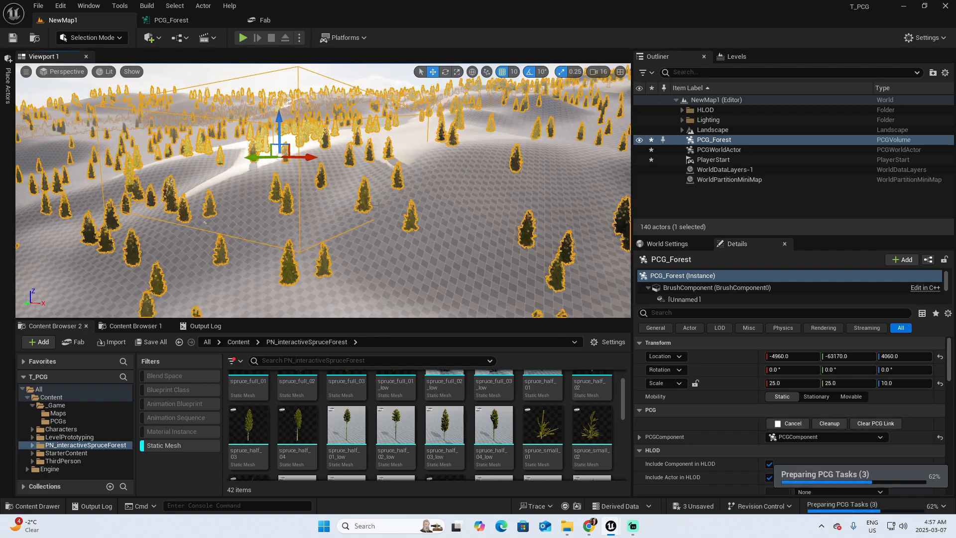
right_drag(378, 206, 50, 187)
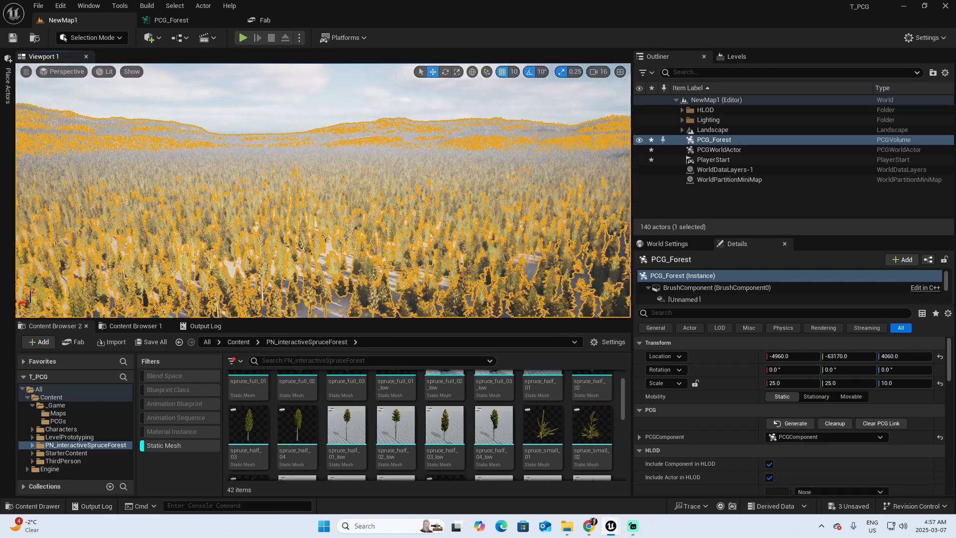
right_drag(319, 189, 516, 210)
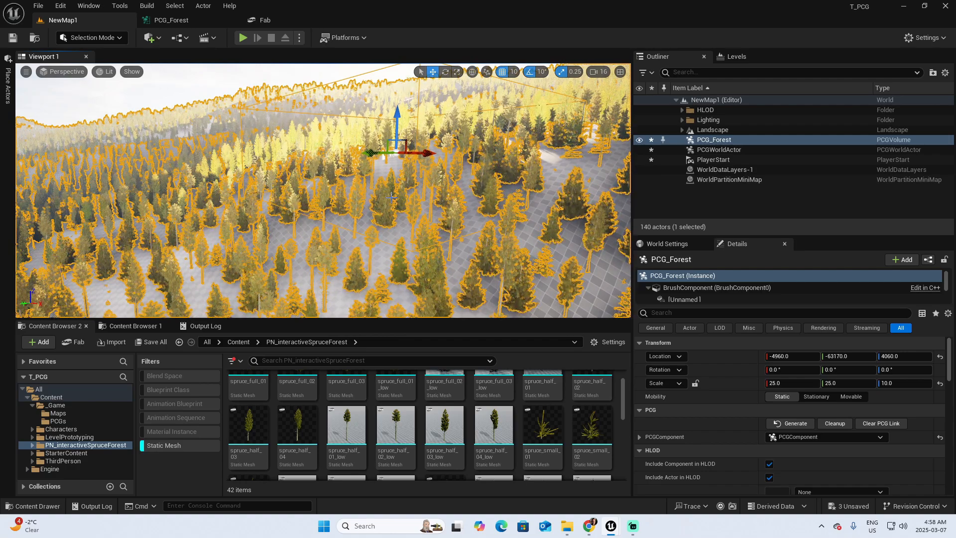
Disable Unbounded on the Surface Sampler node and save the PCG_Forest graph.
click(190, 20)
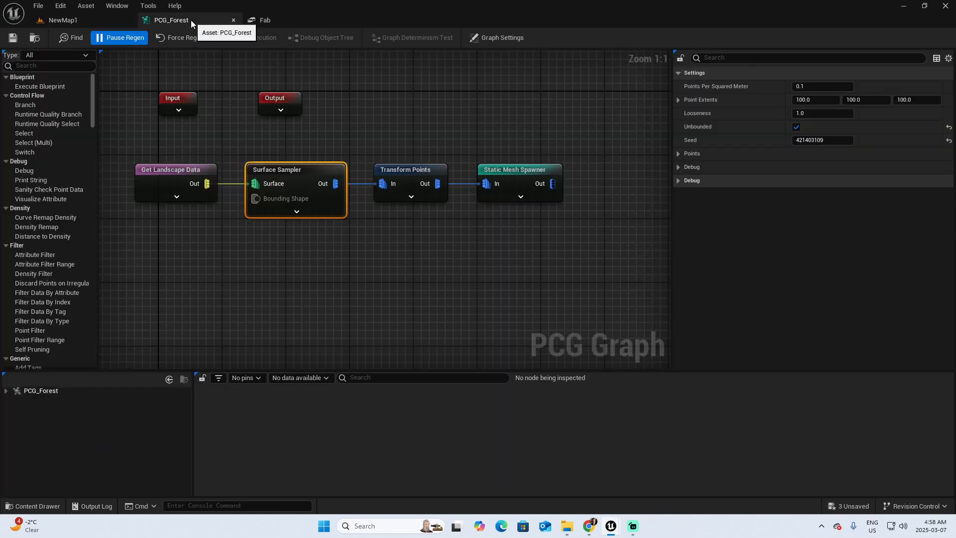
click(796, 127)
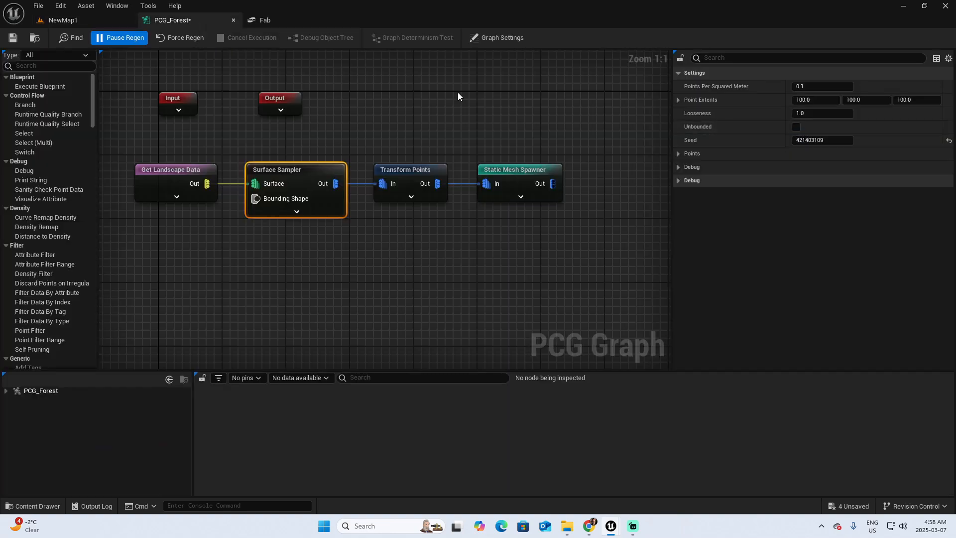
click(13, 37)
In NewMap1, clean up the landscape-wide spruces and regenerate the forest within the PCG_Forest volume's bounds.
click(62, 20)
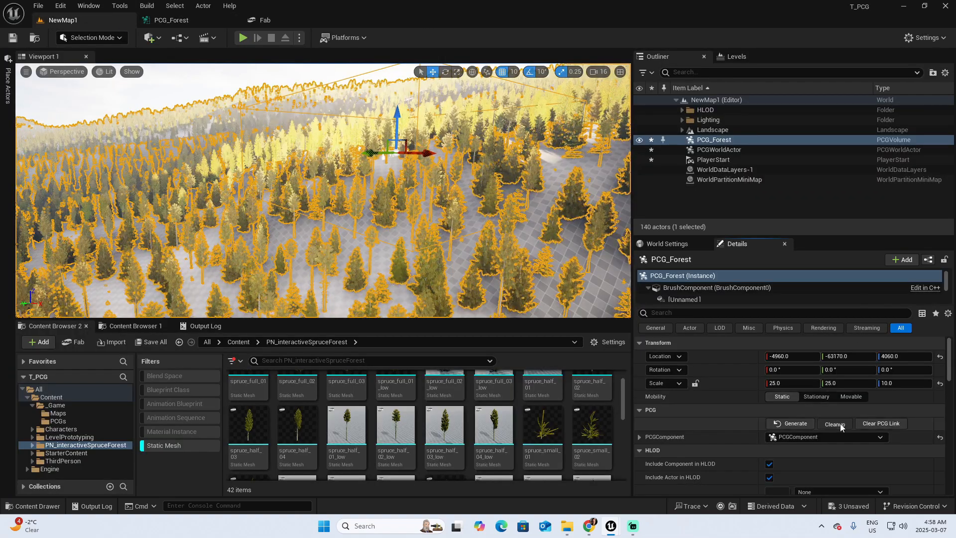
click(794, 423)
click(796, 423)
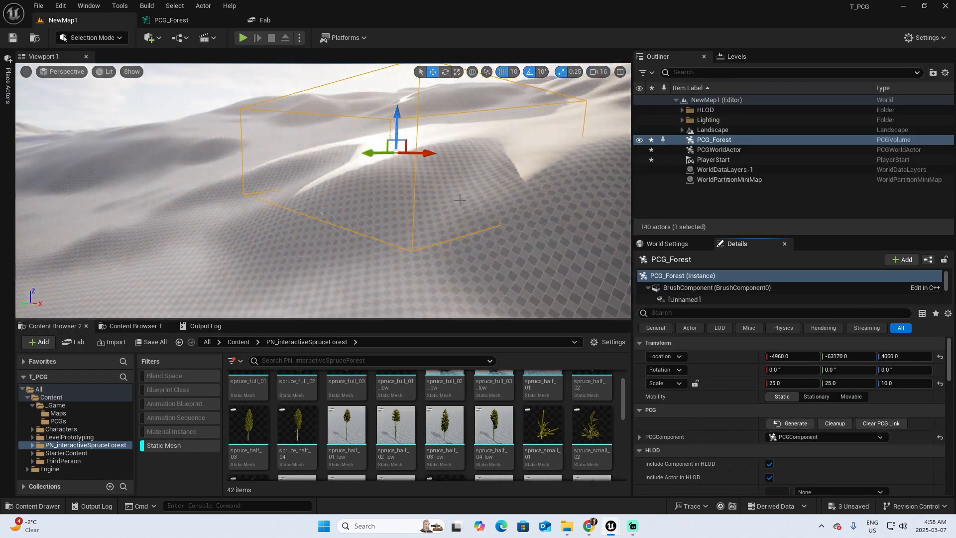
click(799, 424)
key(w)
right_drag(558, 131, 567, 116)
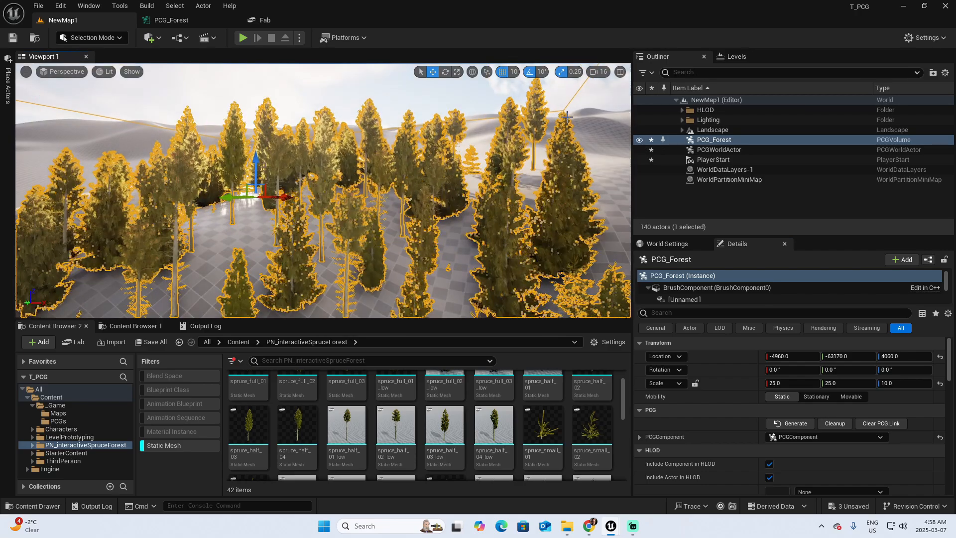
Set the viewport camera speed to 1 and look down at the ground between the spruces.
click(602, 73)
click(528, 94)
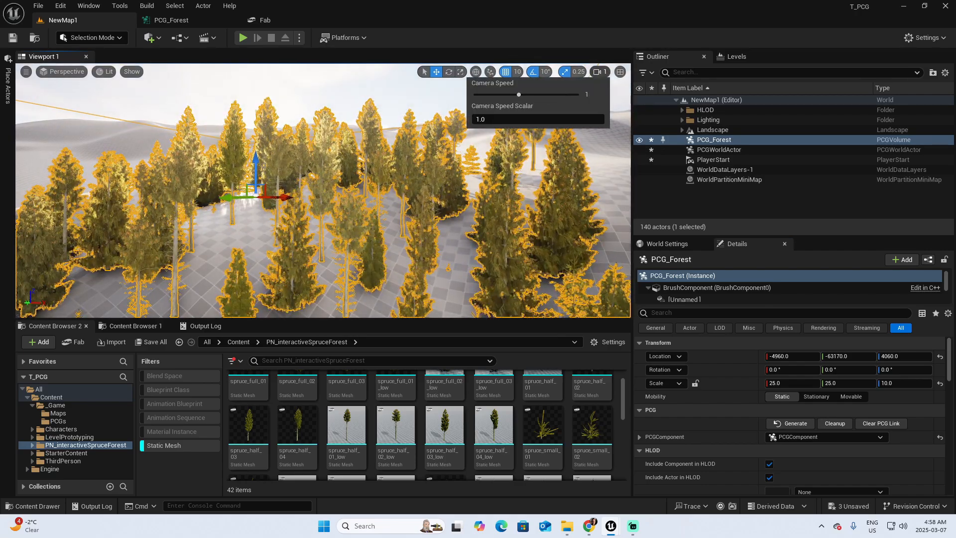
click(541, 263)
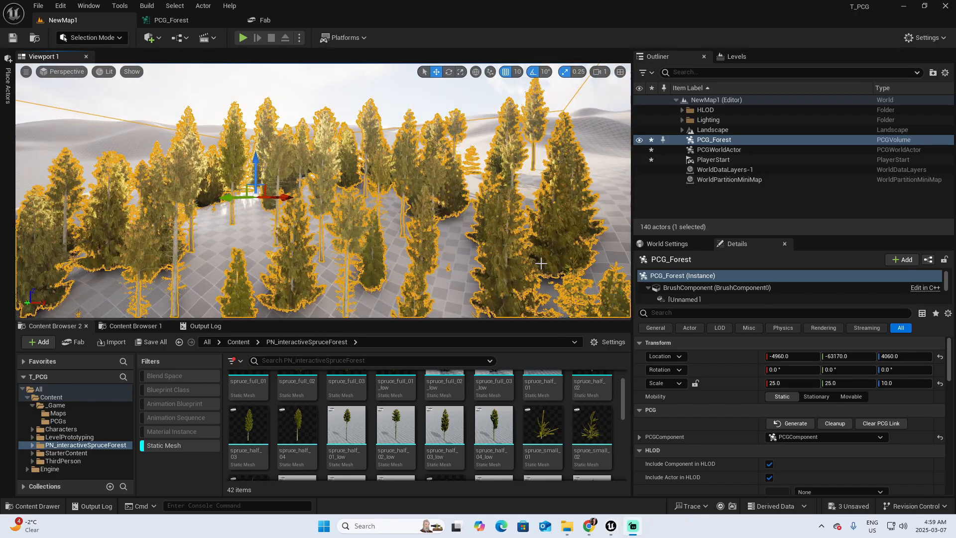
right_drag(324, 199, 465, 257)
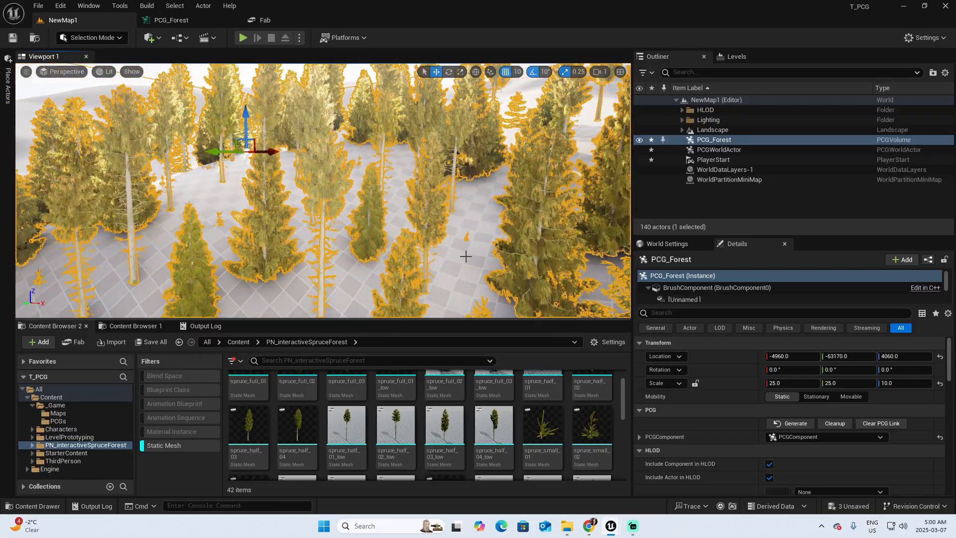
In the PCG_Forest graph, move the Transform Points and Static Mesh Spawner nodes away from Surface Sampler to make room for another node.
click(172, 19)
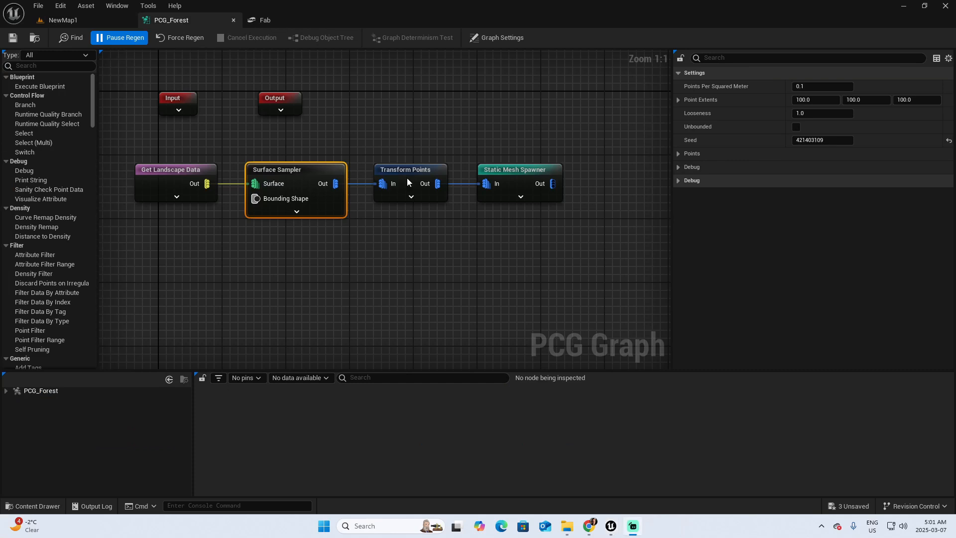
right_drag(450, 122, 337, 130)
drag(288, 154, 442, 252)
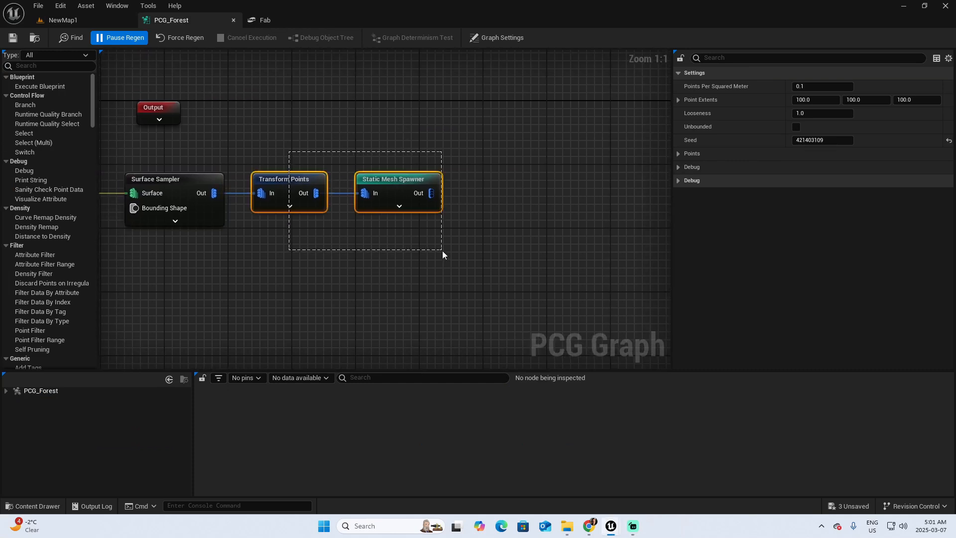
drag(311, 187, 456, 176)
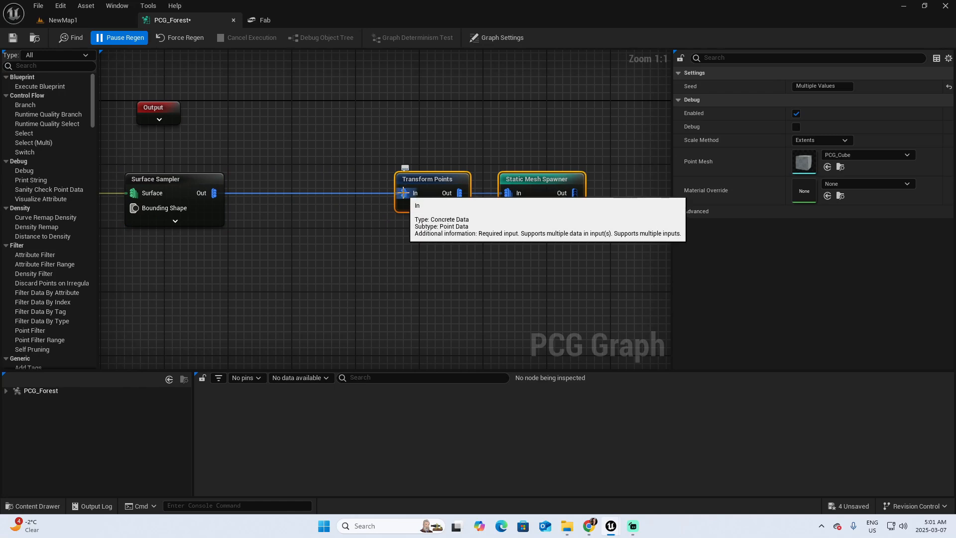
Break the link into Transform Points and add a Density Filter node fed by the Surface Sampler's output, in line with the other nodes.
alt+click(403, 192)
drag(214, 193, 290, 255)
text(density fi)
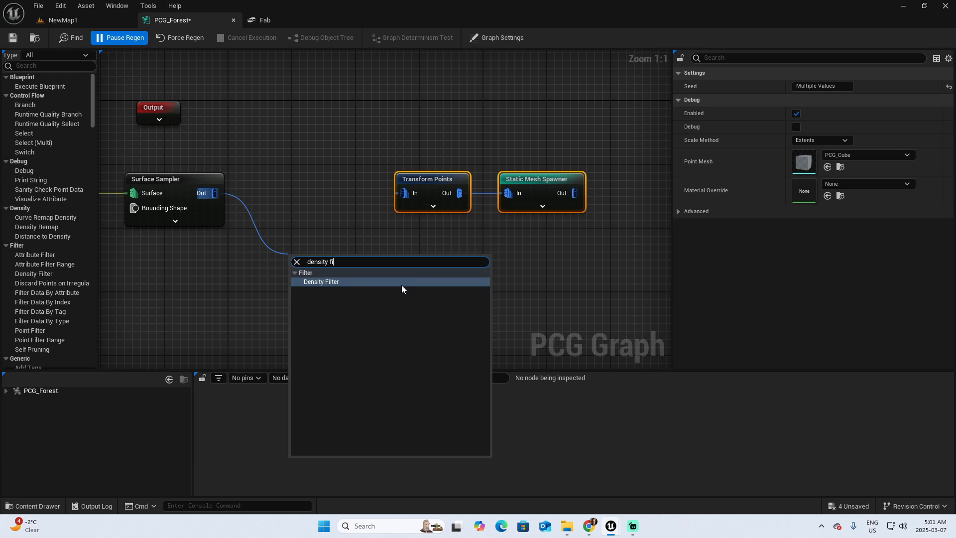
click(401, 282)
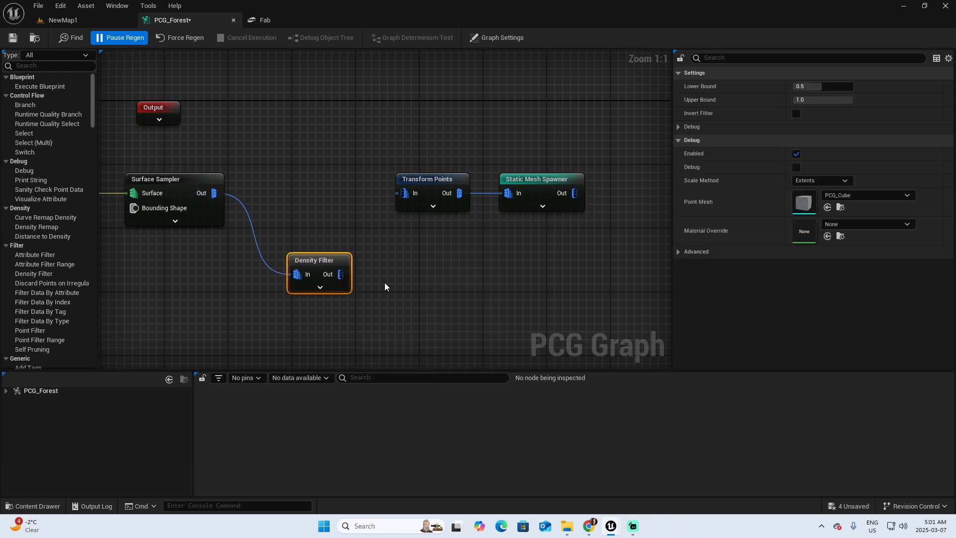
drag(343, 274, 405, 193)
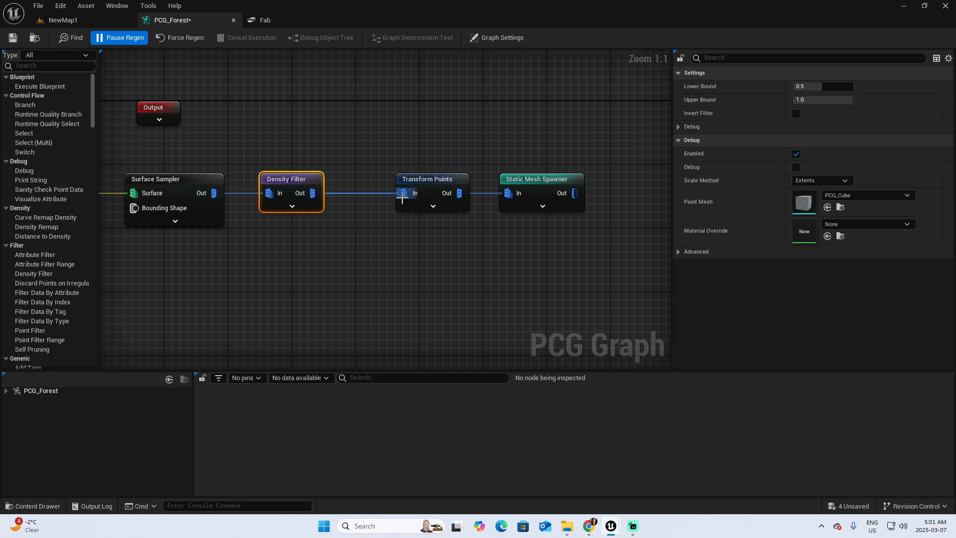
With Transform Points left disconnected, enable Debug on the Density Filter node and save the PCG_Forest graph.
right_drag(371, 240, 425, 233)
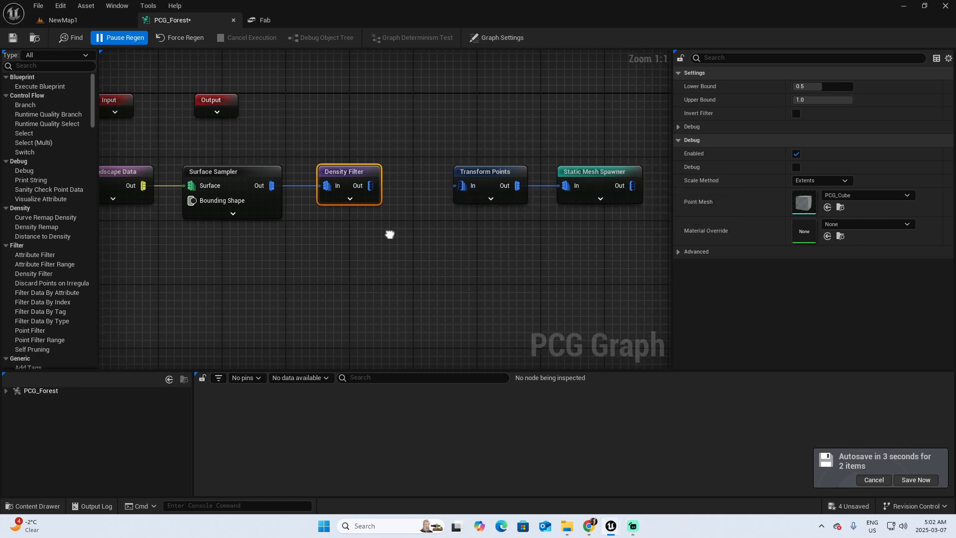
right_drag(391, 234, 471, 252)
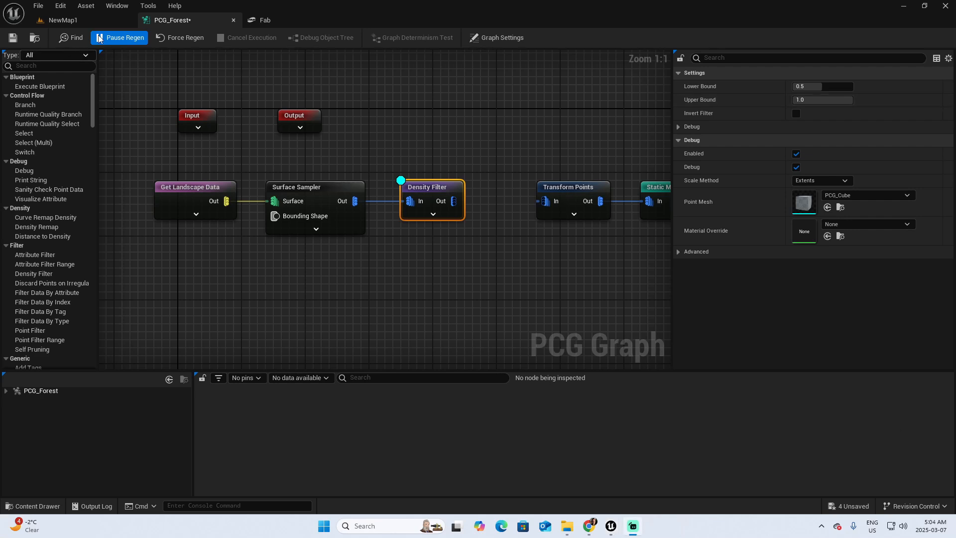
click(15, 40)
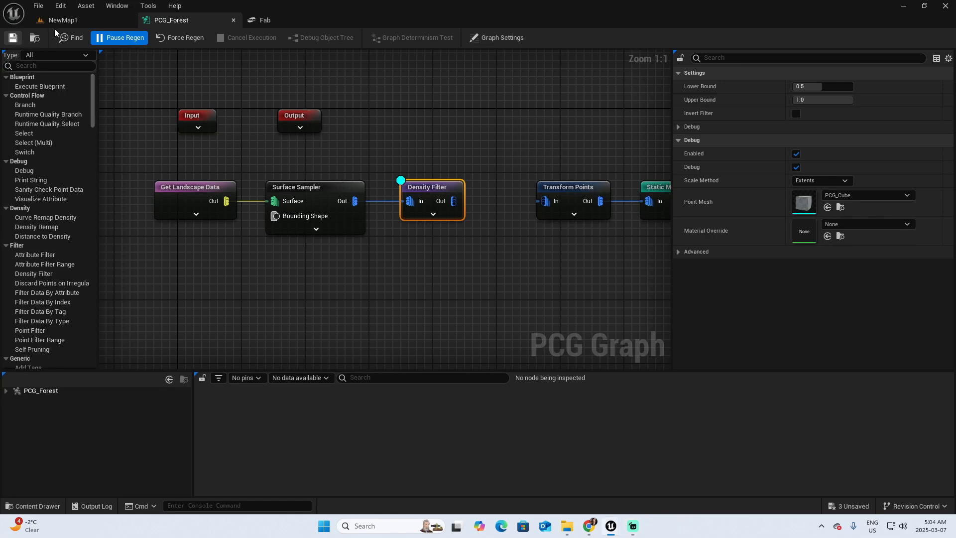
In NewMap1, clean up and regenerate the PCG_Forest volume, and look over the Density Filter's debug cubes from several angles.
click(109, 19)
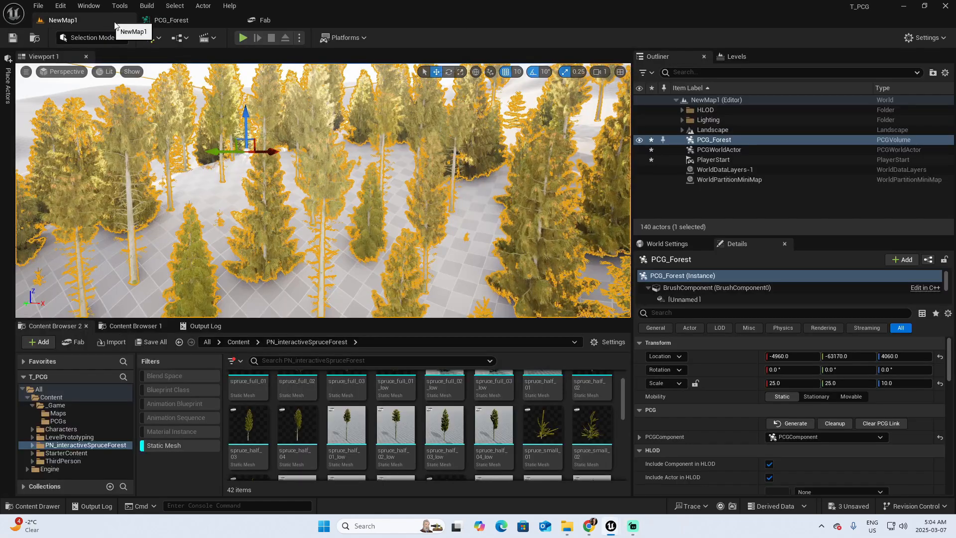
click(835, 424)
click(791, 423)
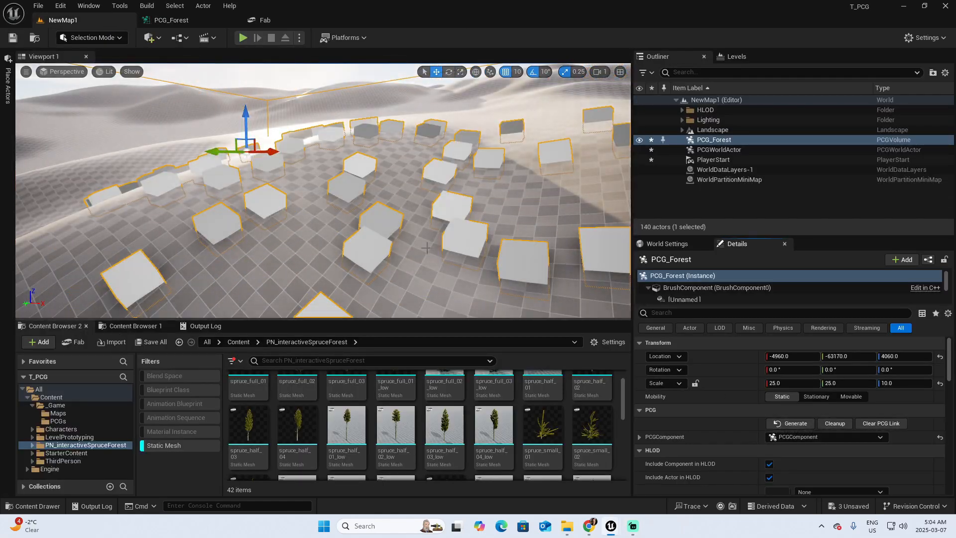
right_drag(422, 243, 415, 261)
key(s)
key(a)
key(d)
key(s)
key(w)
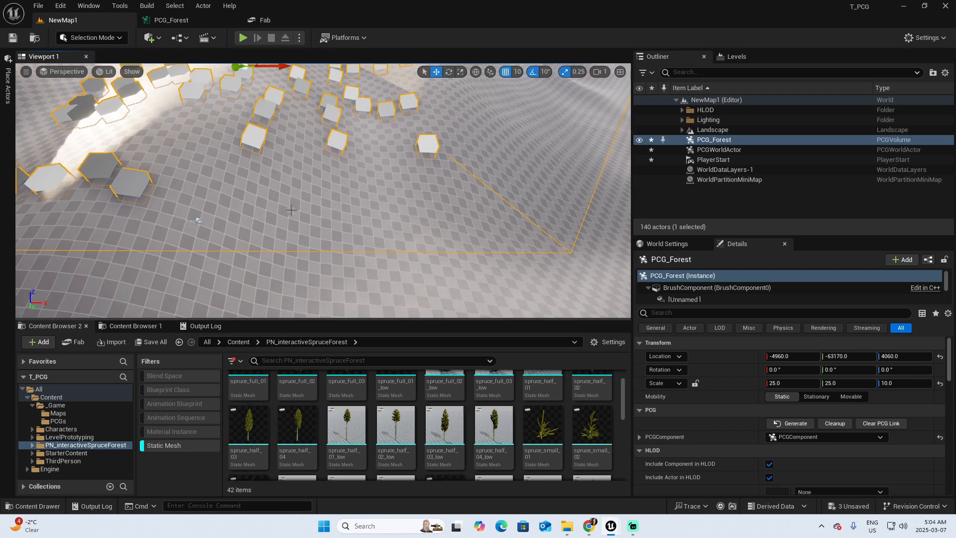
right_drag(450, 209, 429, 194)
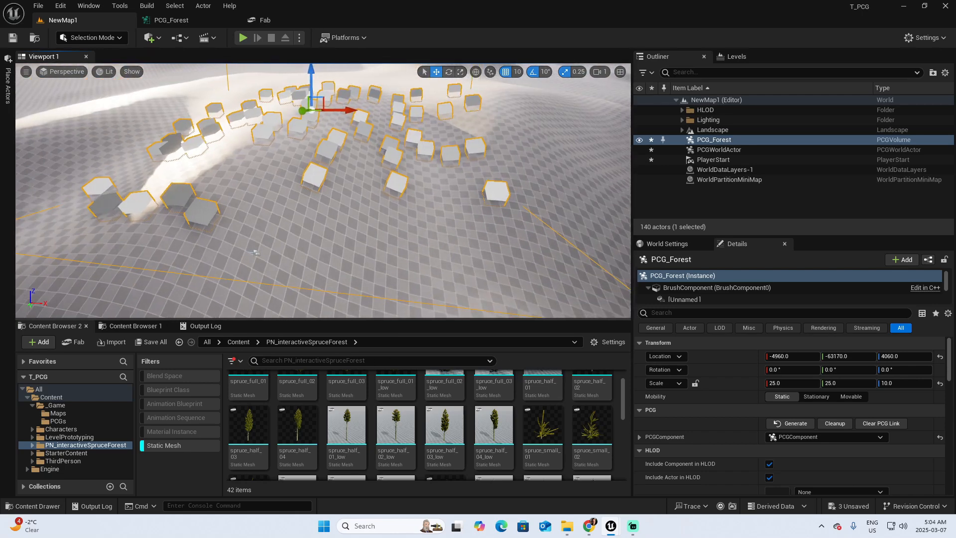
Lower the Density Filter's Lower Bound to about 0.0256 and save the PCG_Forest graph.
click(183, 21)
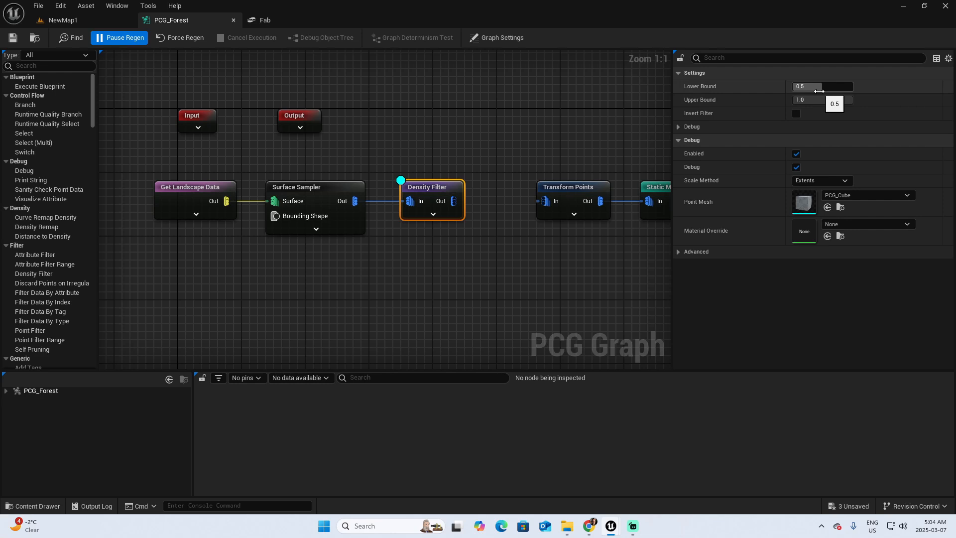
drag(821, 88, 794, 88)
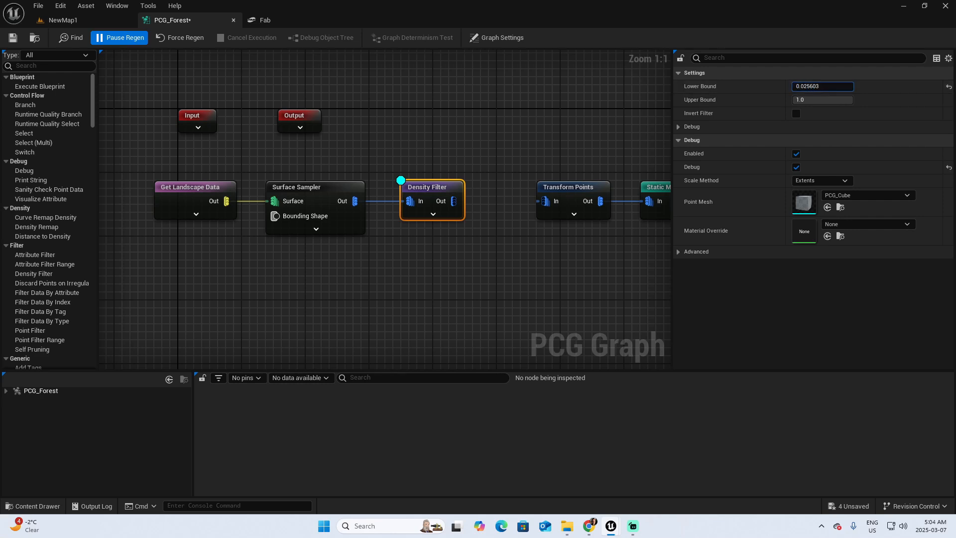
click(12, 38)
Clean up and regenerate the PCG_Forest volume in NewMap1 to examine the debug cubes produced with the reduced Lower Bound.
click(96, 20)
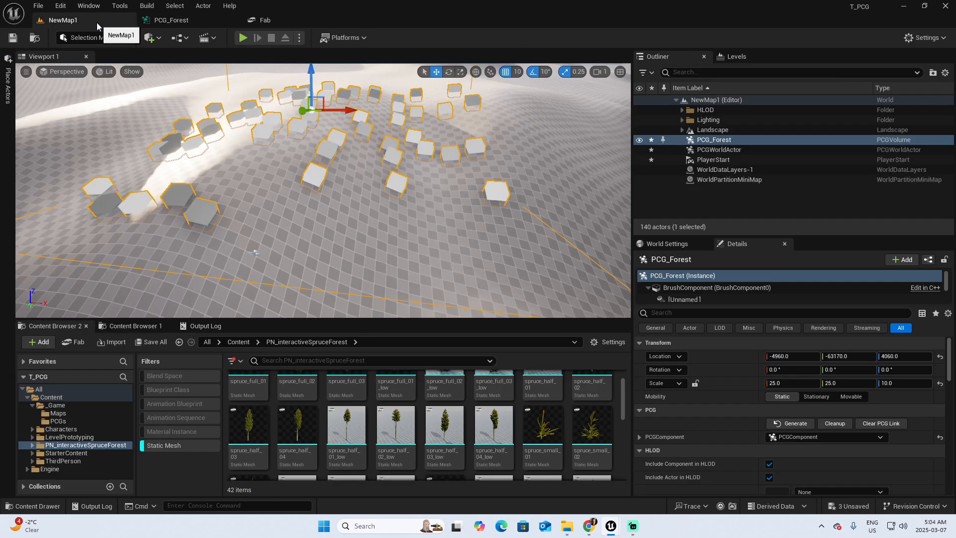
click(831, 423)
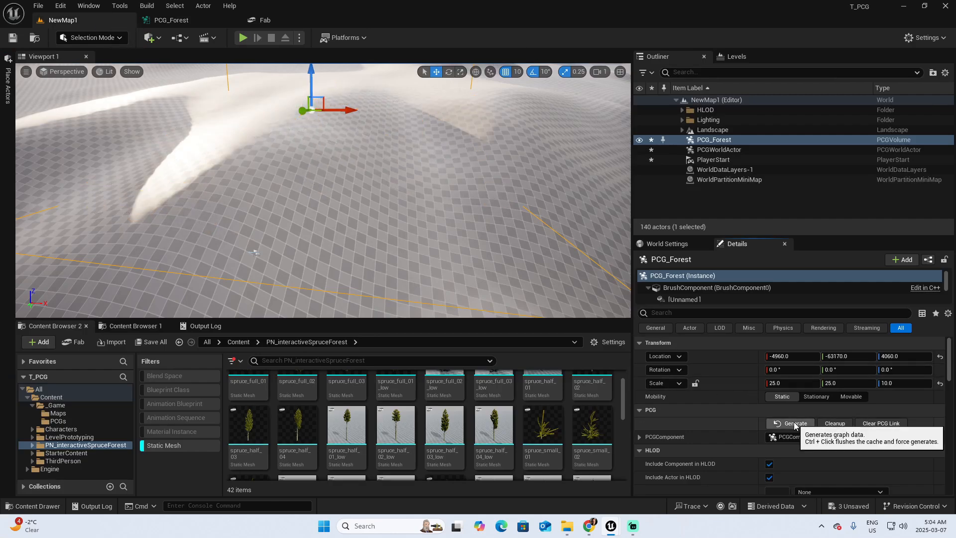
click(793, 423)
right_drag(425, 242, 418, 224)
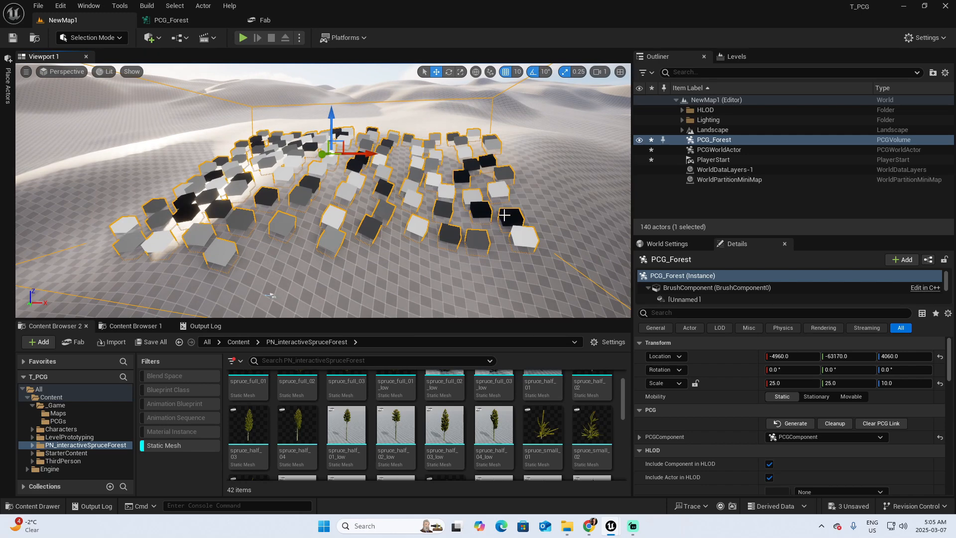
Set the Density Filter's Lower Bound to 0.5 in the PCG_Forest graph and save it.
click(172, 20)
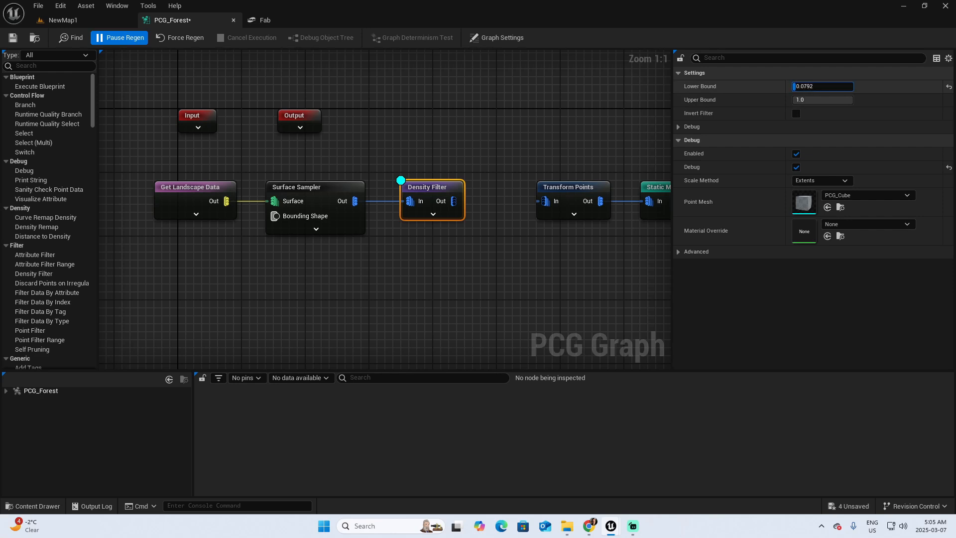
mouse_move(796, 87)
mouse_down()
mouse_move(805, 86)
mouse_move(791, 87)
mouse_up()
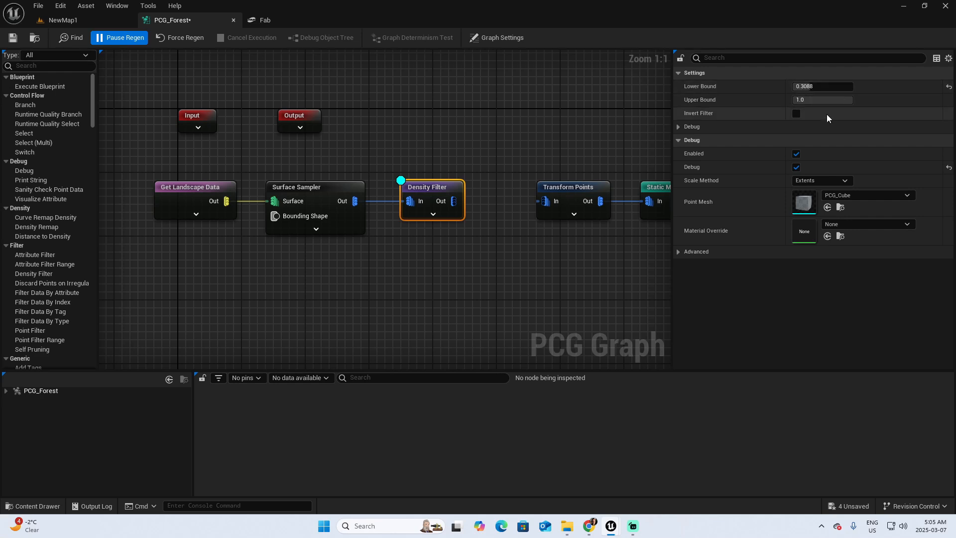
click(834, 87)
key(BackSpace)
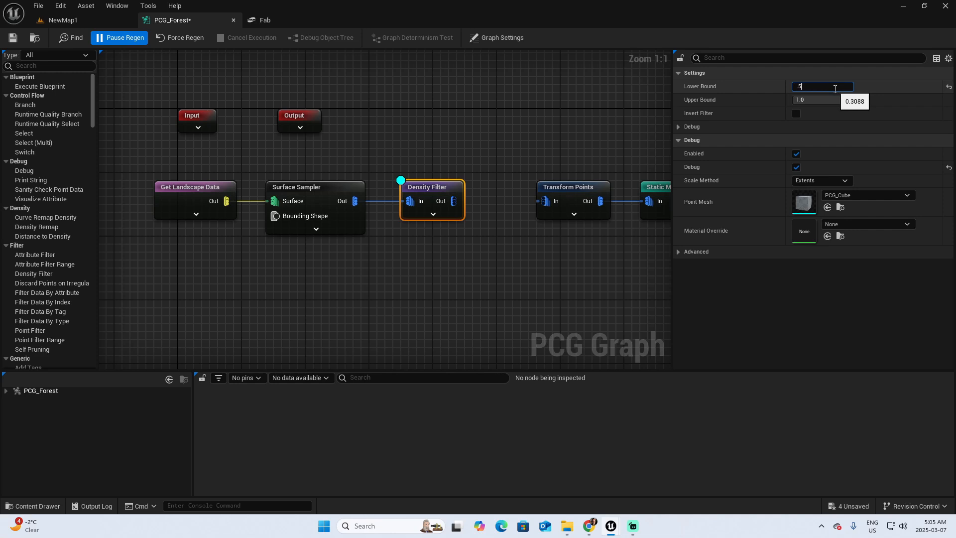
key(Tab)
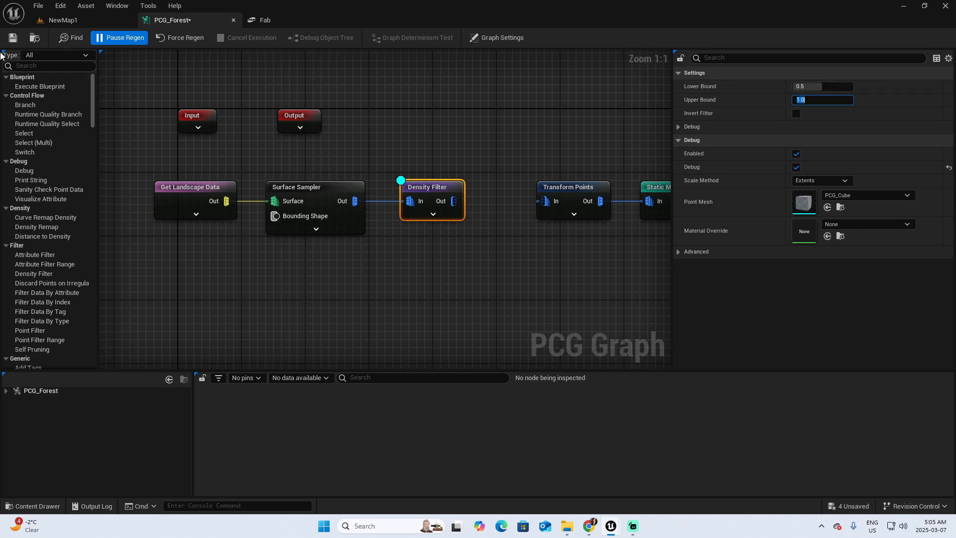
click(15, 40)
Back in NewMap1, clean up and regenerate the volume with the 0.5 Lower Bound and view the debug cubes.
click(76, 20)
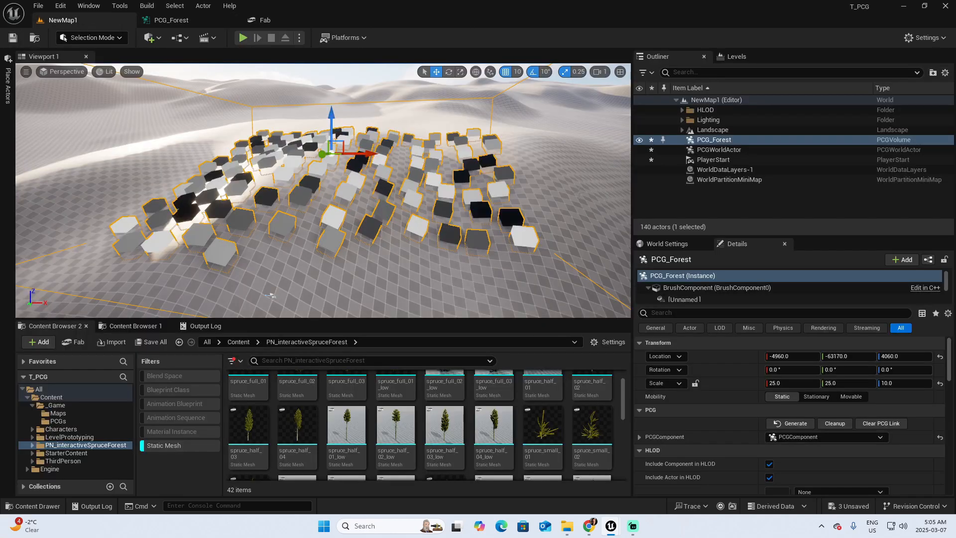
click(835, 423)
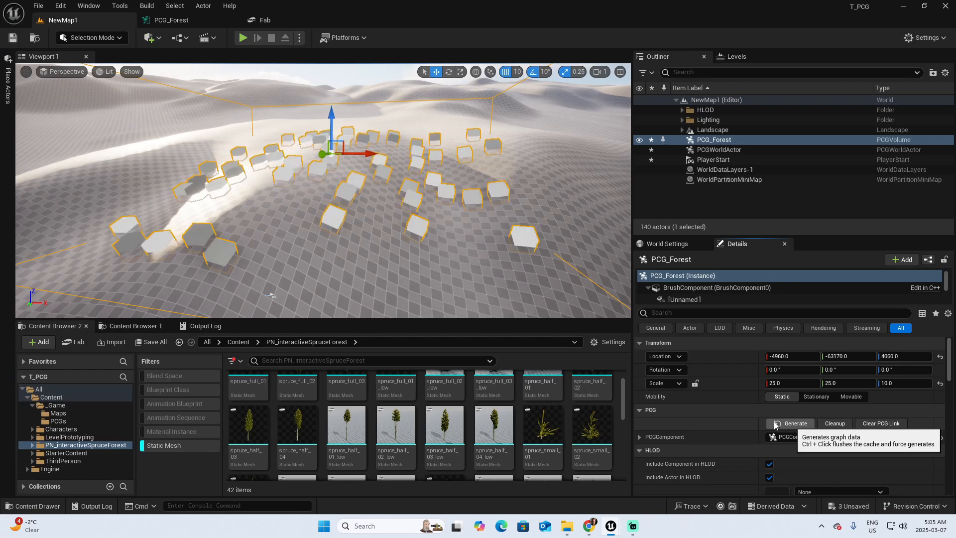
right_drag(323, 190, 308, 168)
right_drag(424, 195, 427, 196)
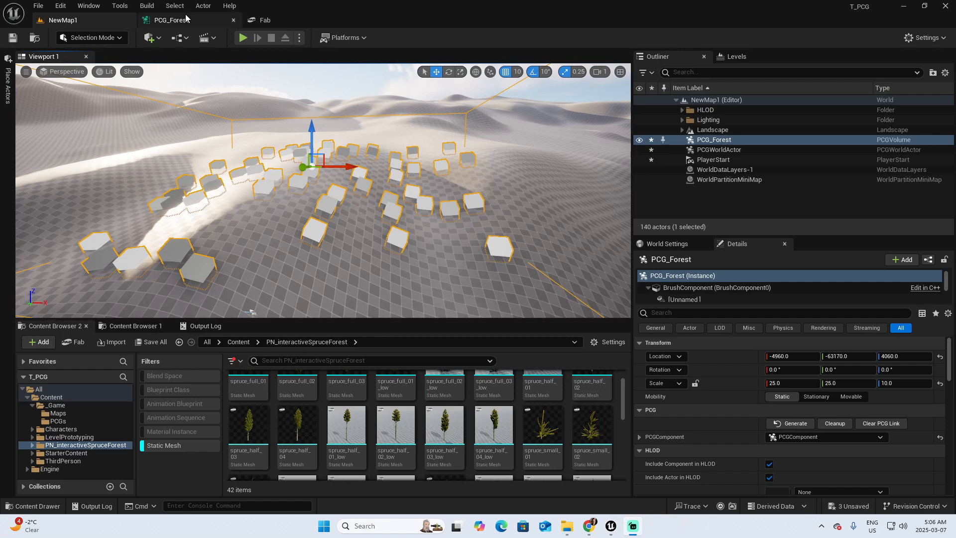
Connect the Density Filter's output to the Transform Points input and save the PCG_Forest graph.
click(172, 20)
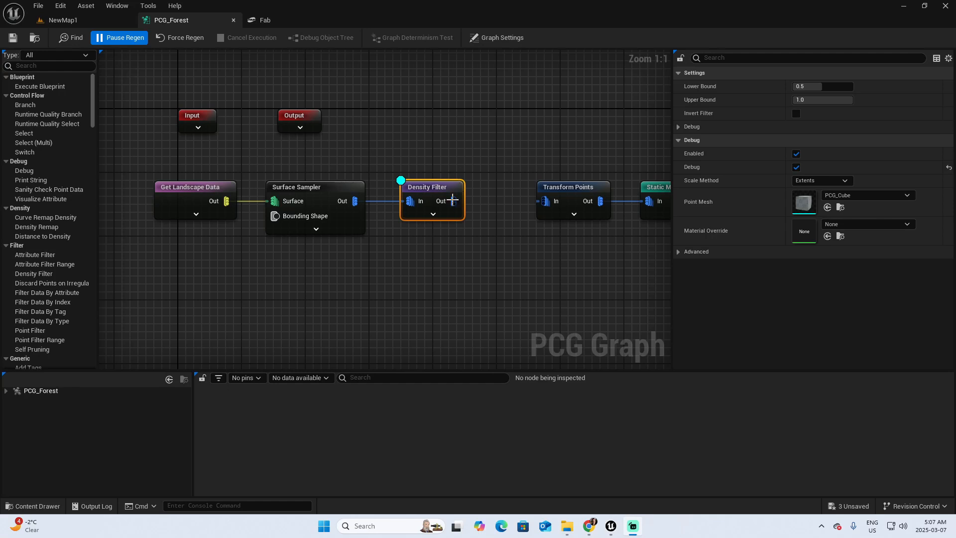
drag(452, 201, 536, 202)
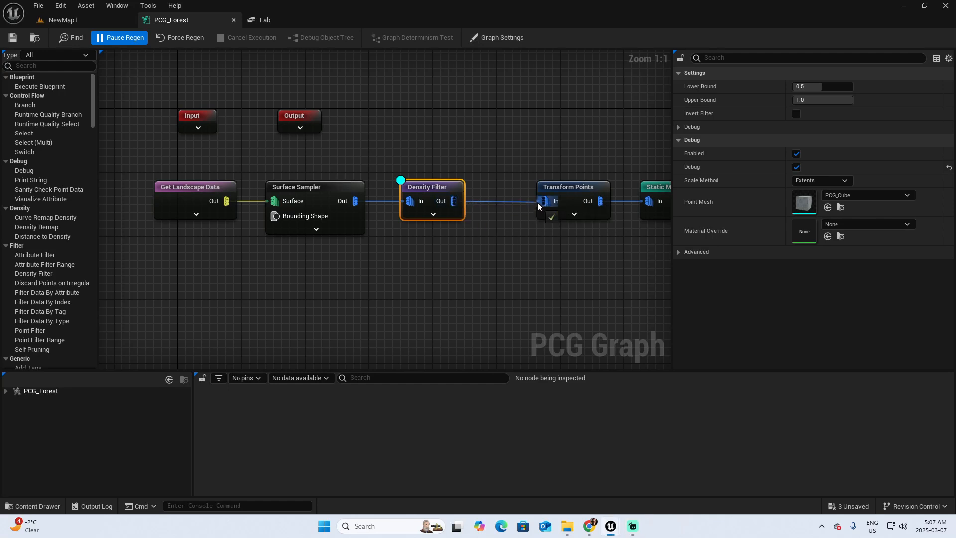
right_drag(591, 282, 518, 279)
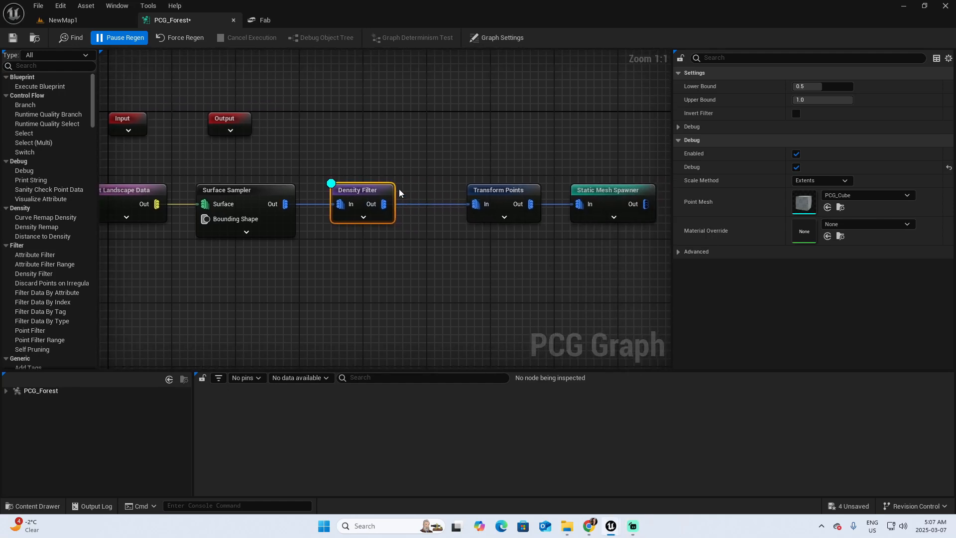
click(13, 37)
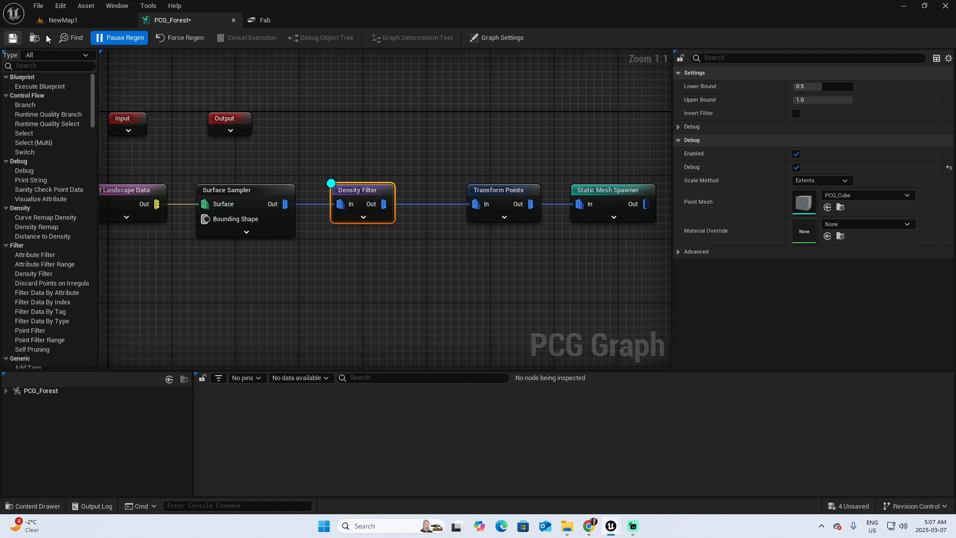
Clean up and regenerate the volume in NewMap1 with the filter connected, and move closer to inspect the spruces on their debug cubes.
click(81, 22)
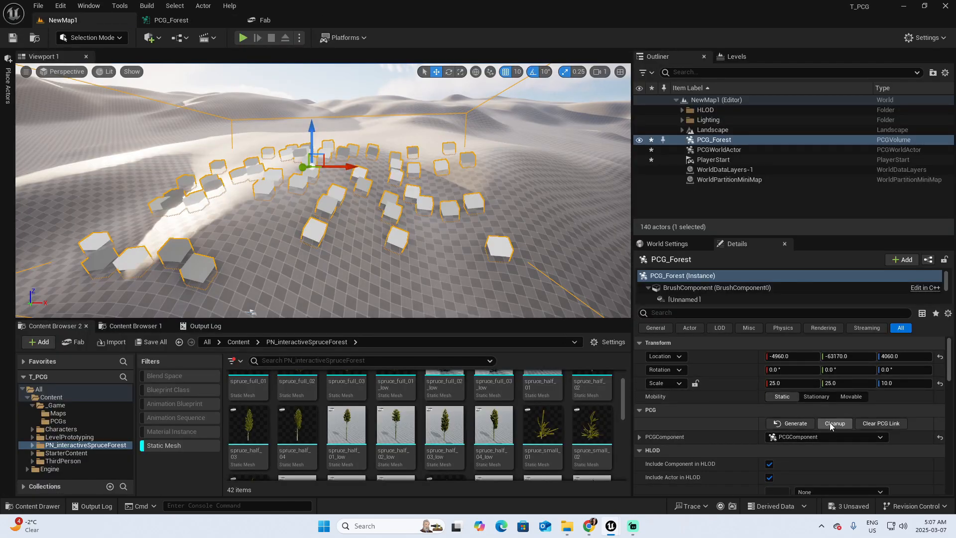
click(805, 423)
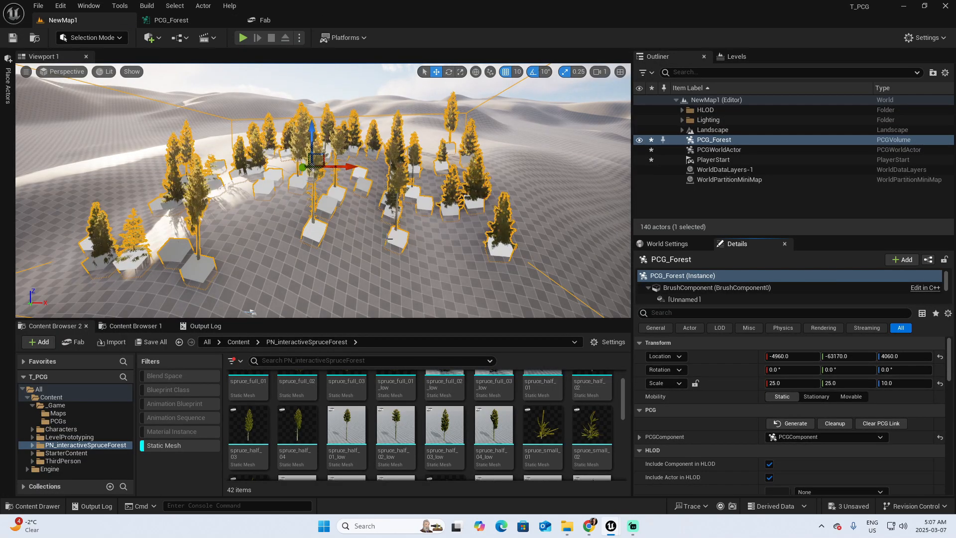
key(w)
right_drag(380, 242, 393, 208)
key(w)
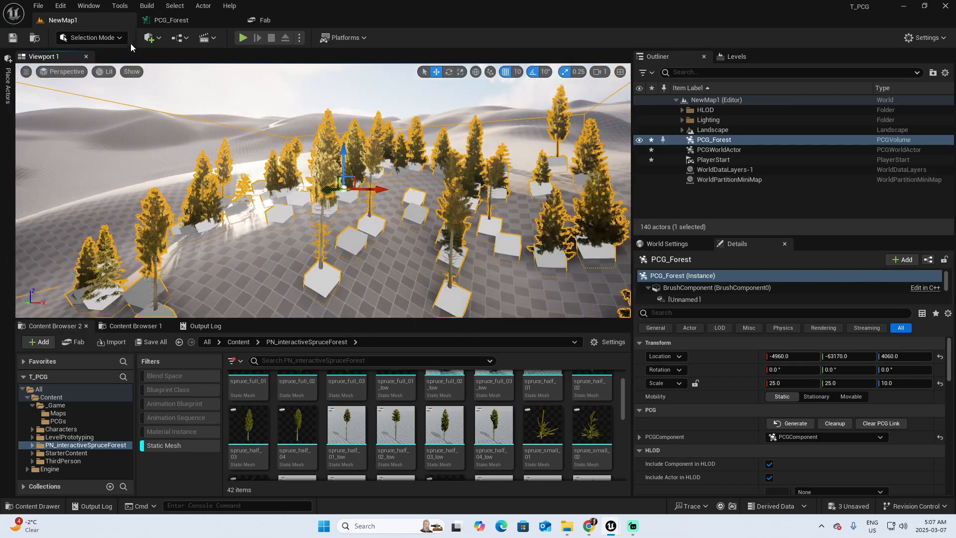
Disable Debug on the Density Filter node, save the PCG_Forest graph and return to NewMap1.
click(185, 22)
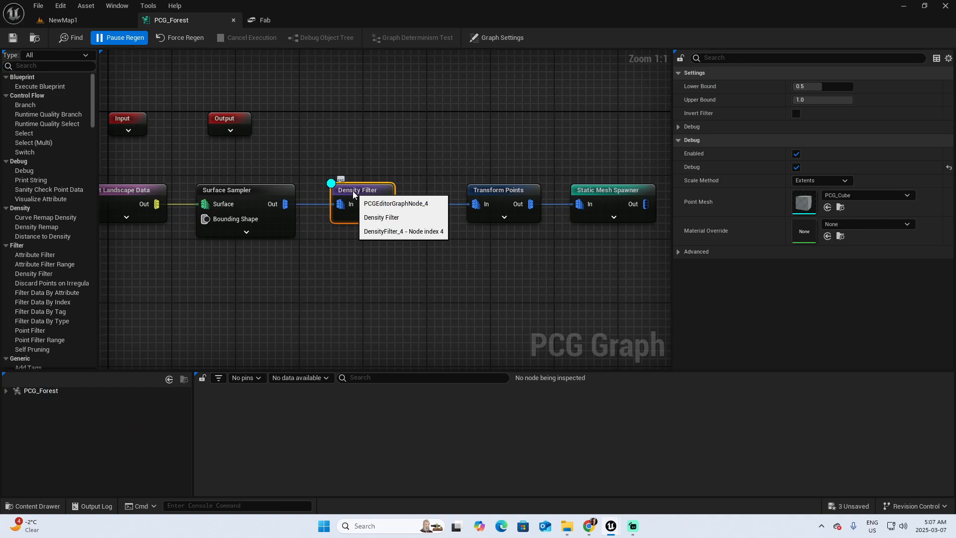
key(d)
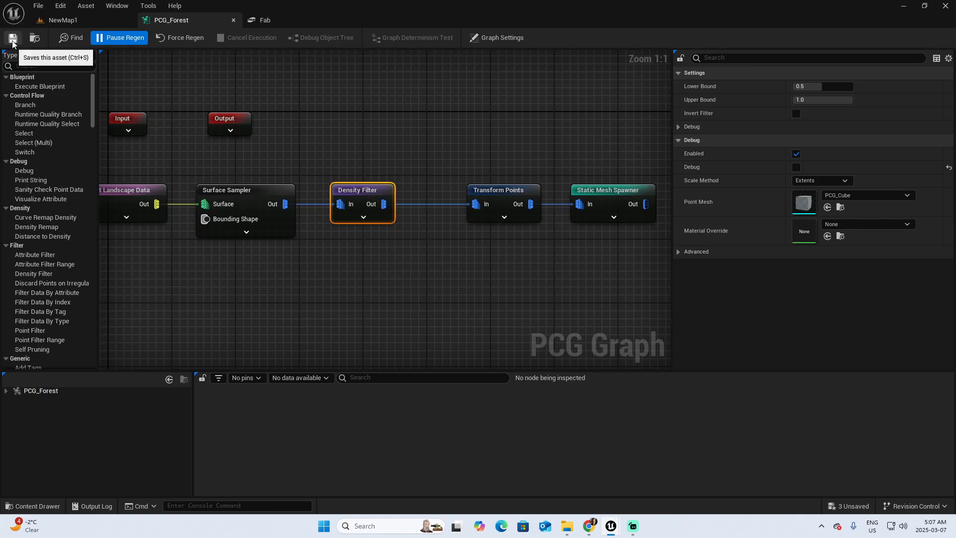
click(80, 20)
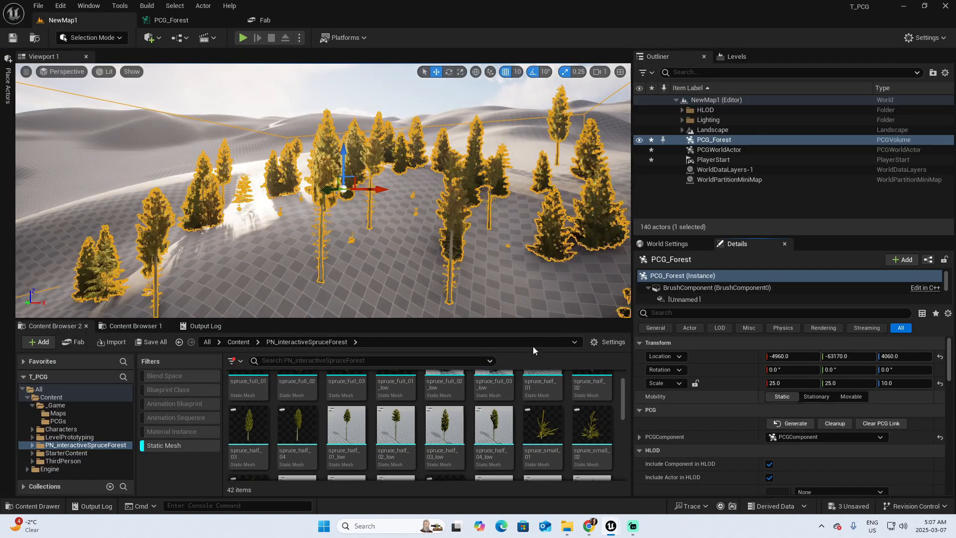
Select the Landscape actor in NewMap1 and filter its details for "materia".
key(d)
mouse_move(322, 190)
right_down()
mouse_move(239, 196)
mouse_move(319, 194)
right_up()
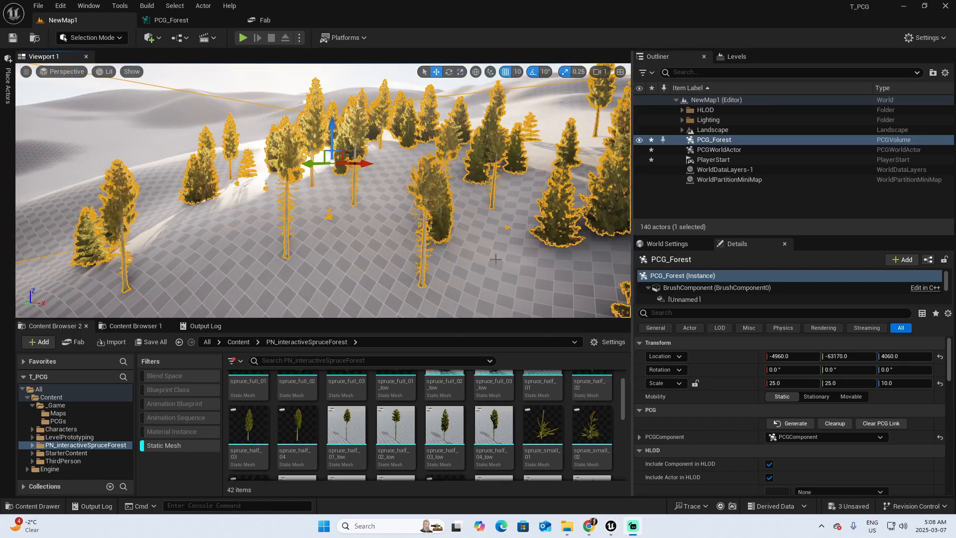
mouse_move(487, 259)
right_down()
mouse_move(486, 243)
mouse_move(478, 267)
mouse_move(490, 273)
mouse_move(491, 257)
mouse_move(504, 252)
mouse_move(499, 259)
right_up()
key(s)
key(w)
click(379, 293)
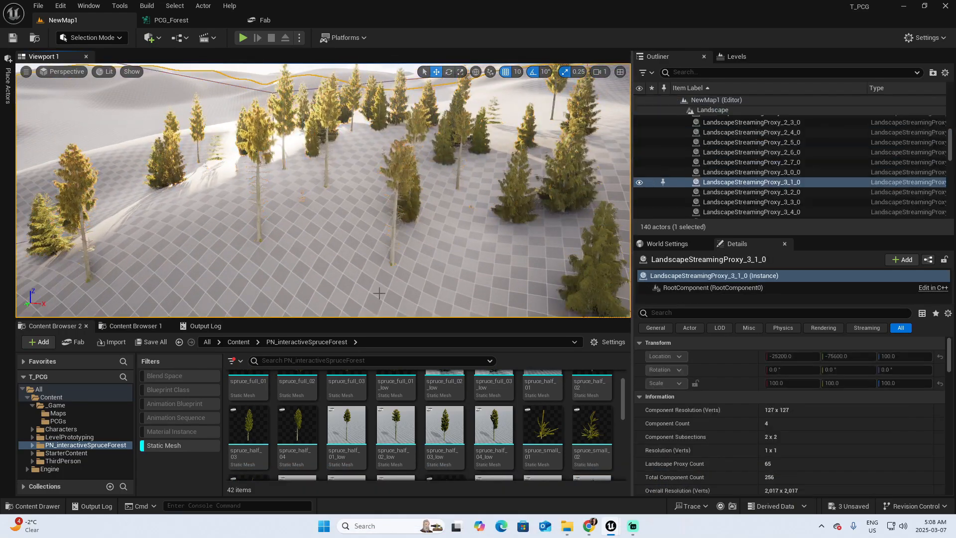
scroll(763, 178, up, 5)
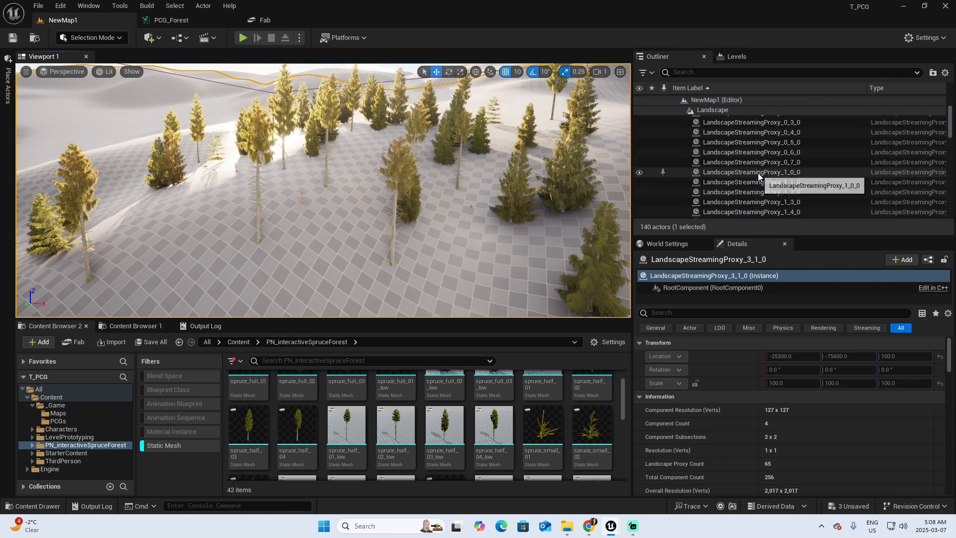
scroll(758, 172, up, 3)
click(726, 130)
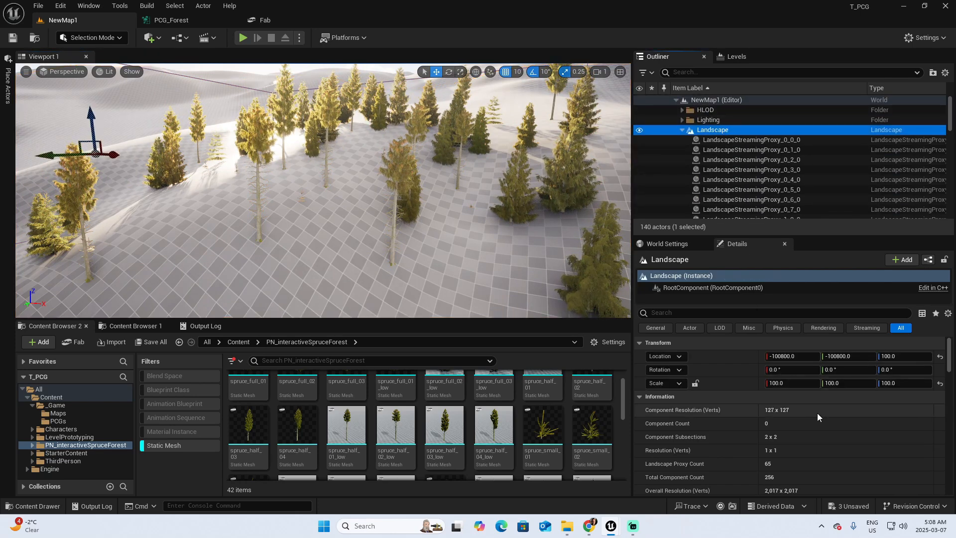
click(688, 313)
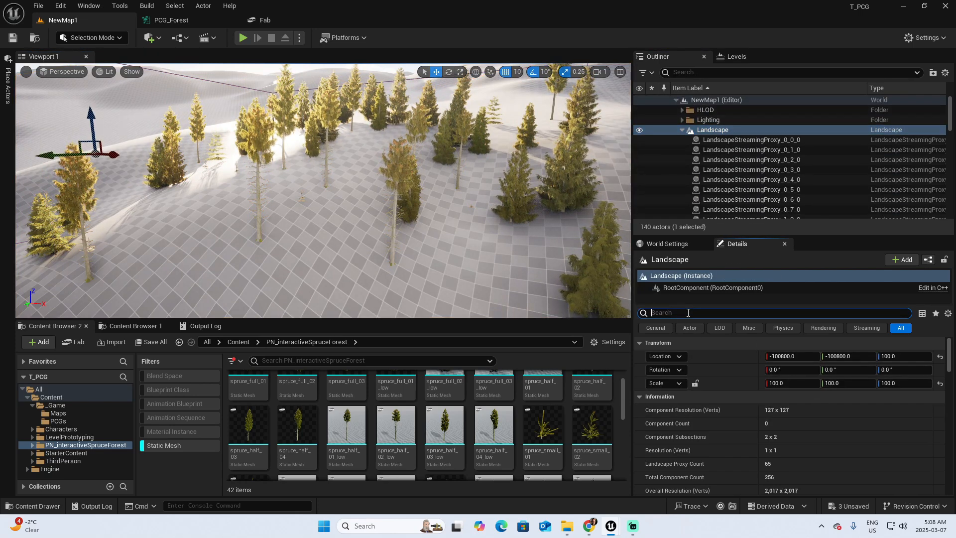
text(materia)
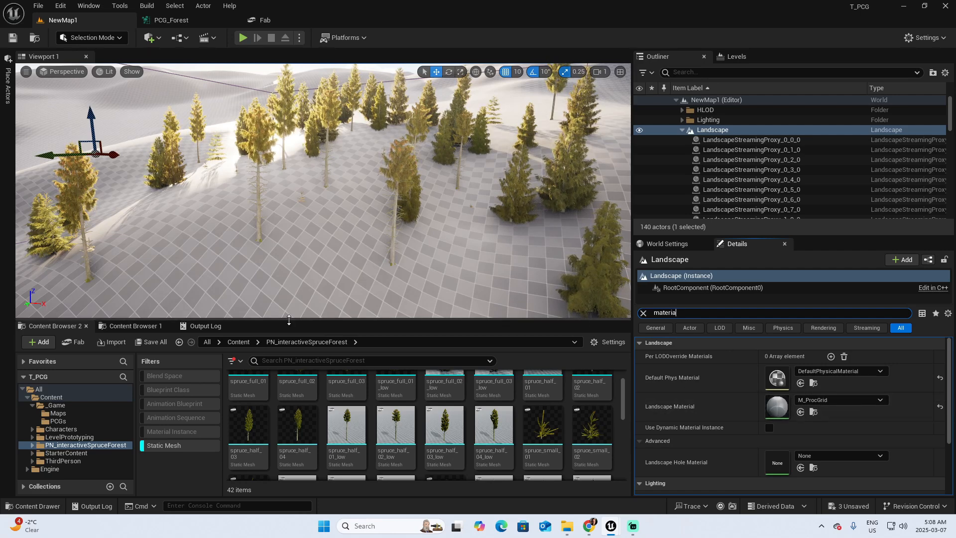
Enlarge the Content Browser, browse to the MasterMaterials folder in PN_interactiveSpruceForest/Materials, and switch off the Static Mesh filter.
drag(289, 319, 289, 291)
drag(136, 447, 141, 447)
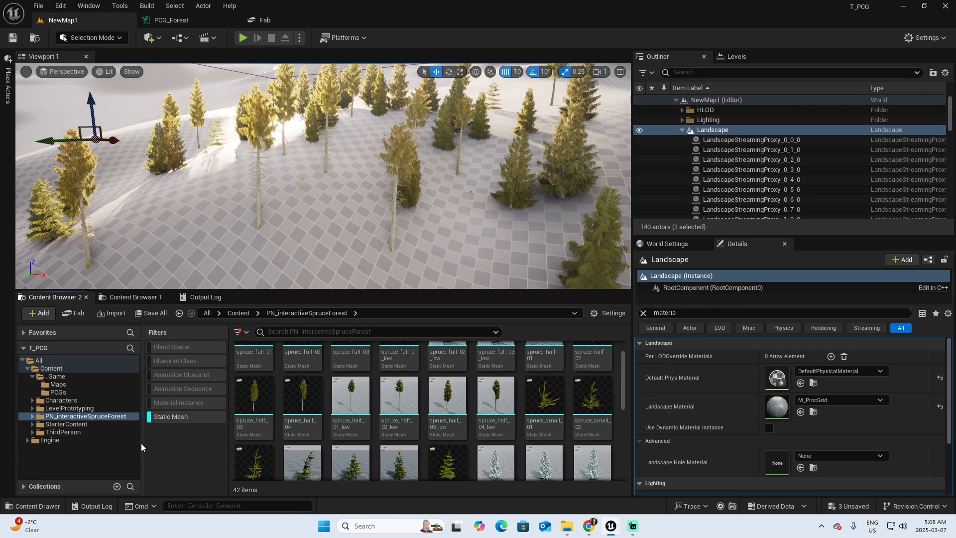
click(33, 416)
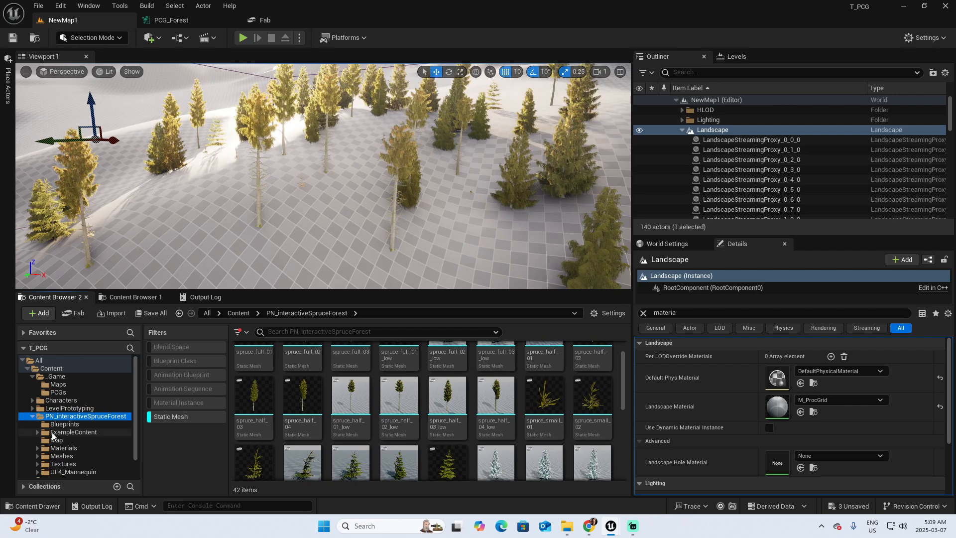
click(64, 448)
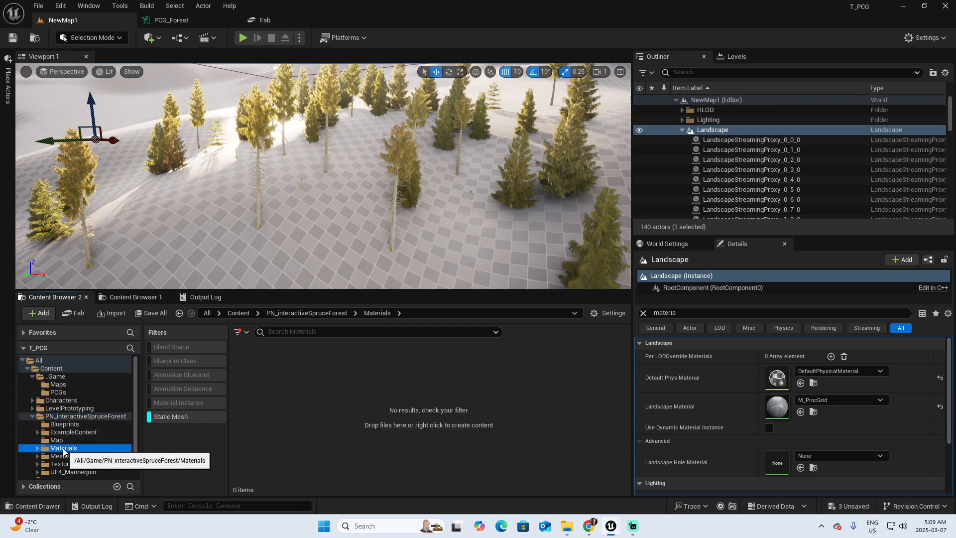
click(164, 417)
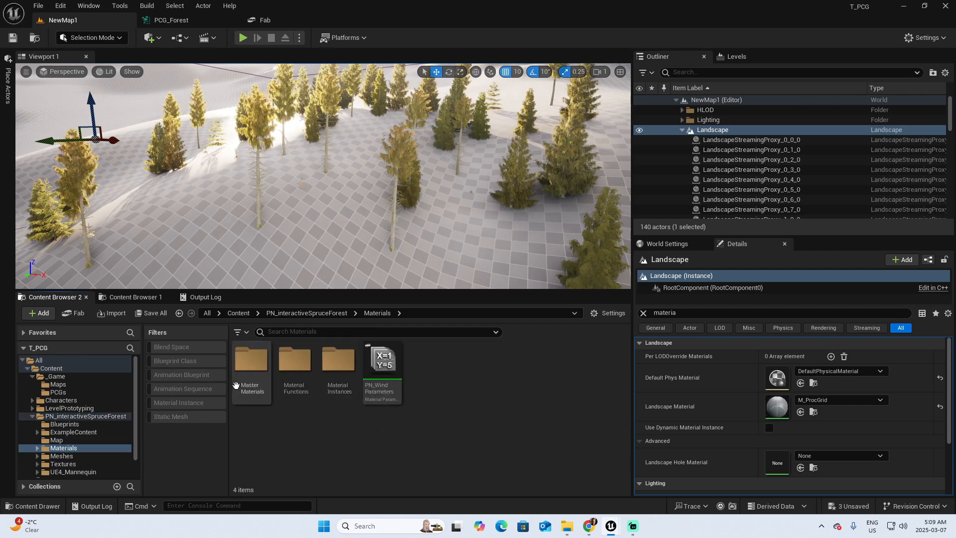
double_click(267, 373)
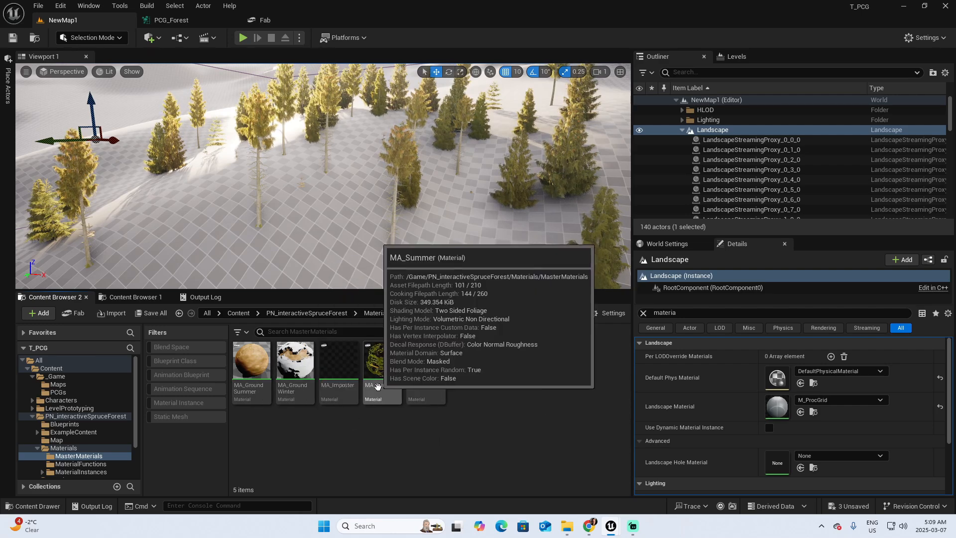
Preview the MA_GroundSummer material, close its editor, and assign it as the Landscape Material in NewMap1.
click(258, 360)
double_click(257, 360)
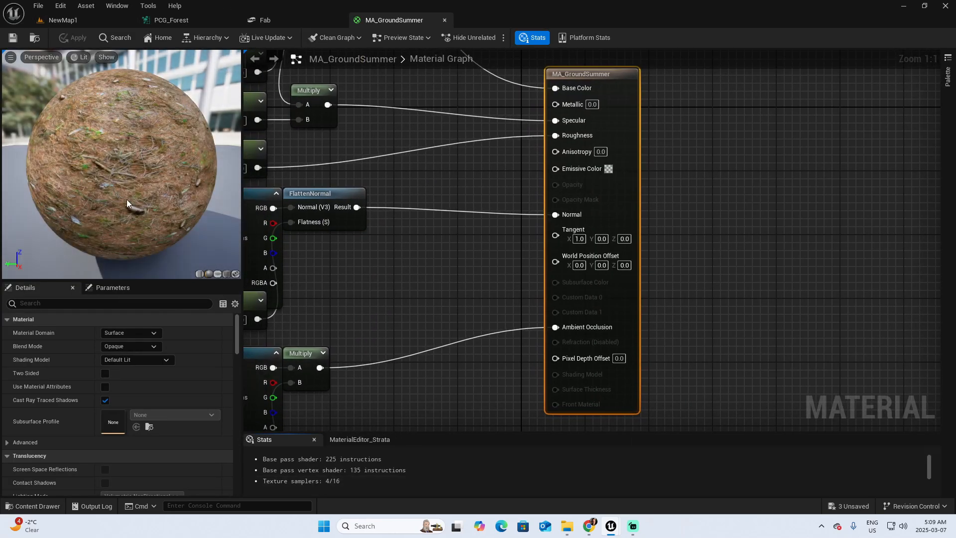
click(445, 20)
click(339, 19)
click(62, 20)
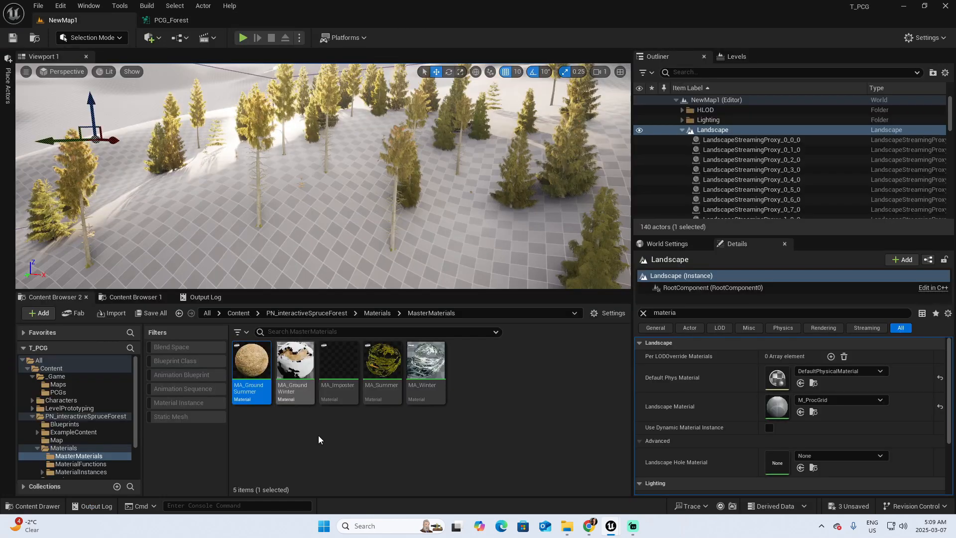
drag(253, 366, 766, 411)
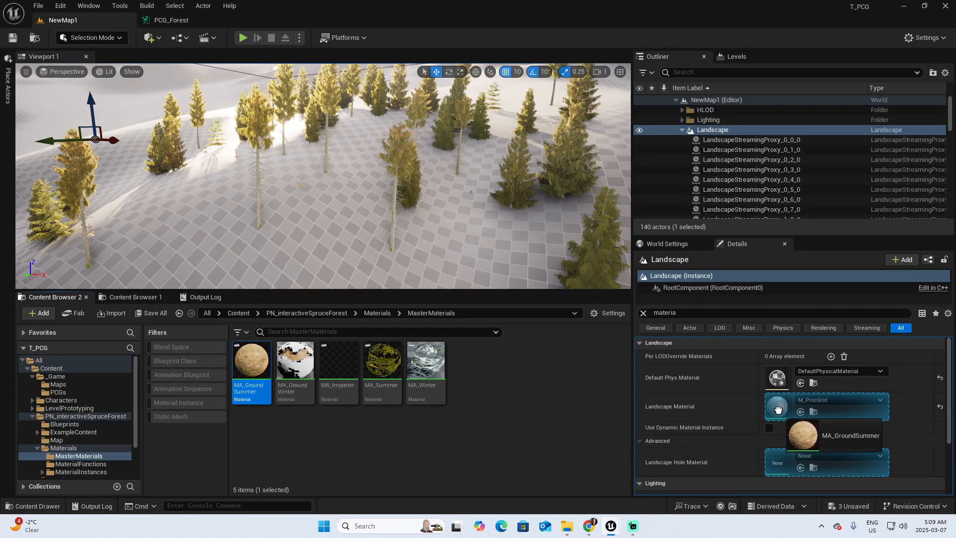
drag(778, 409, 777, 410)
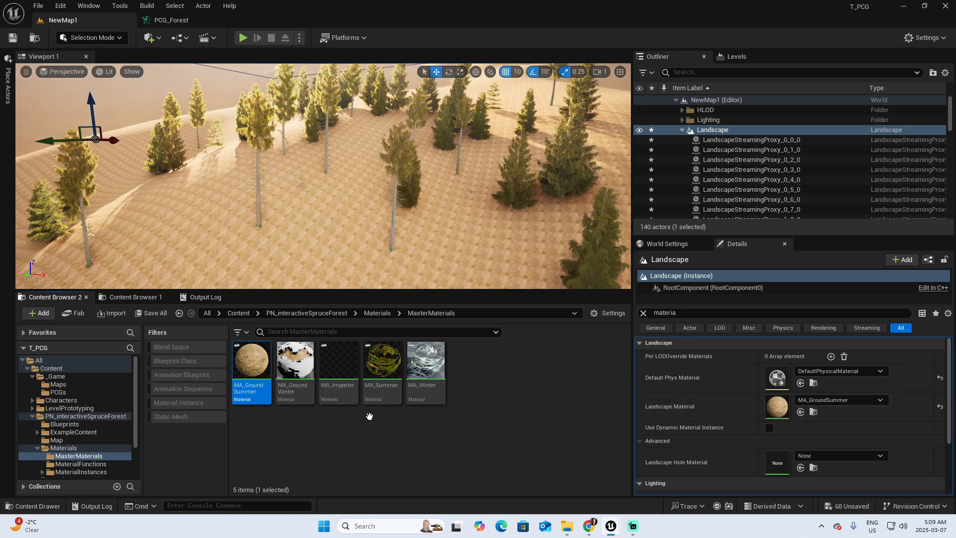
Play-test the level by running the character across the summer ground among the spruces, and stop the session.
click(243, 37)
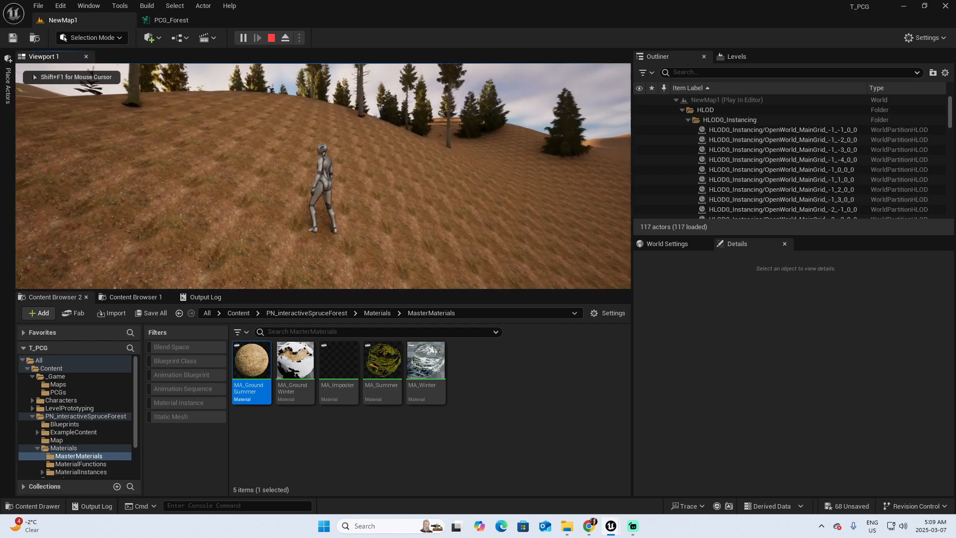
key(w)
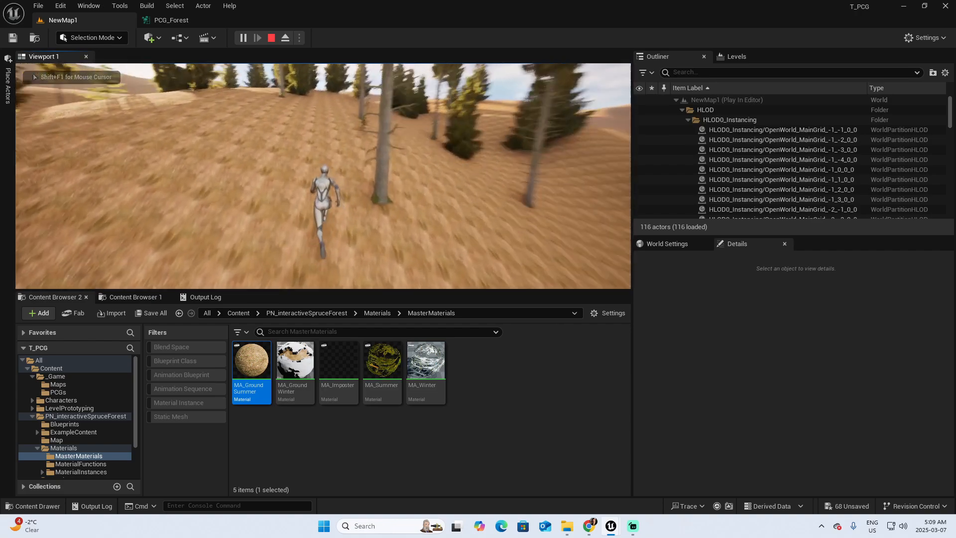
key(s)
key(a)
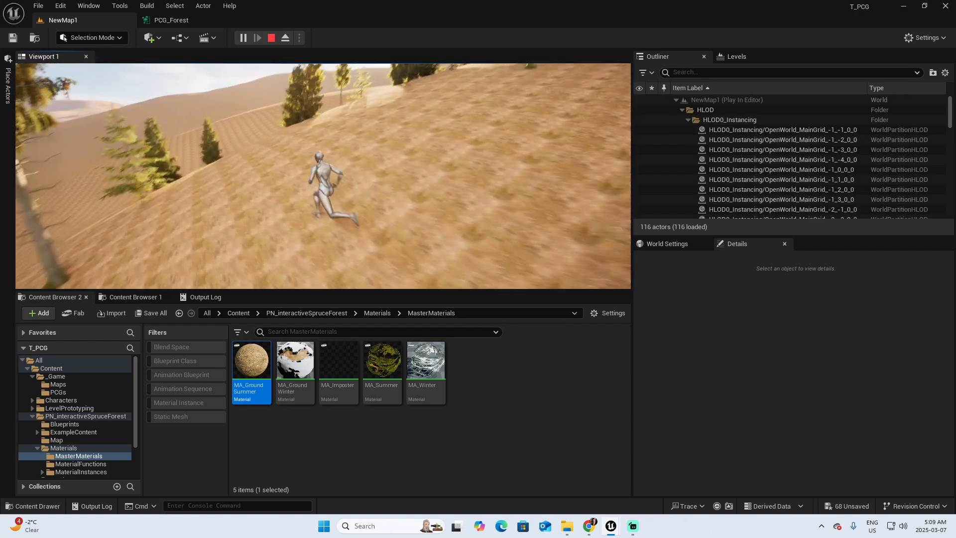
key(w)
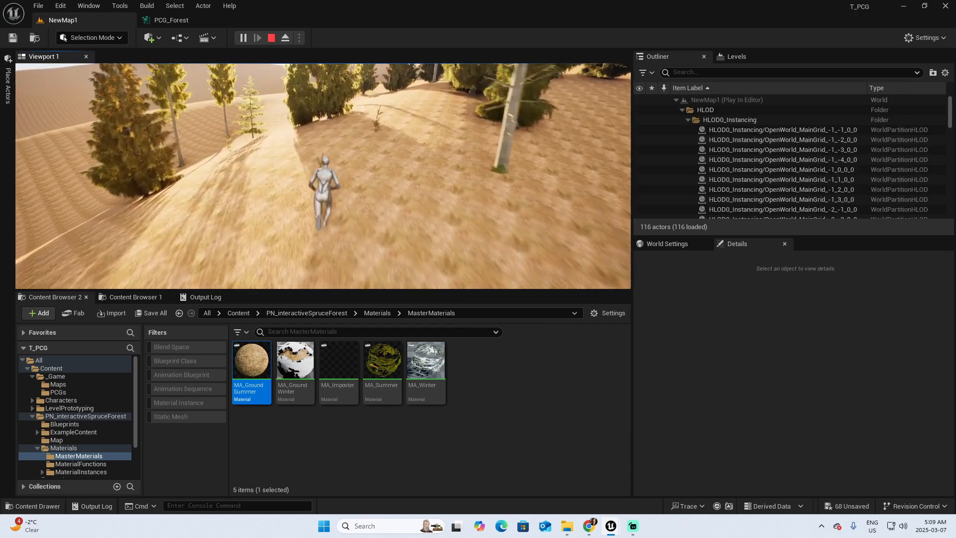
key(a)
key(w)
key(a)
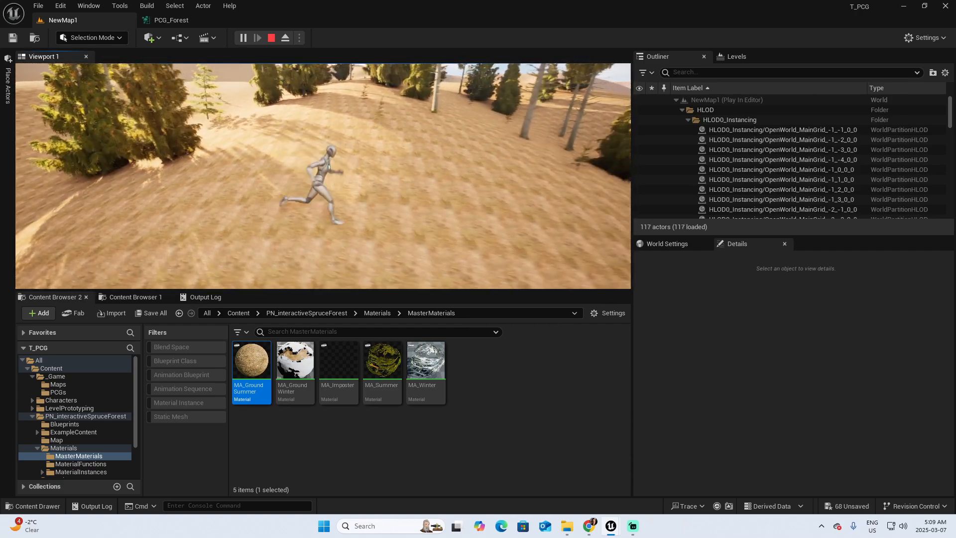
key(w)
key(d)
key(w)
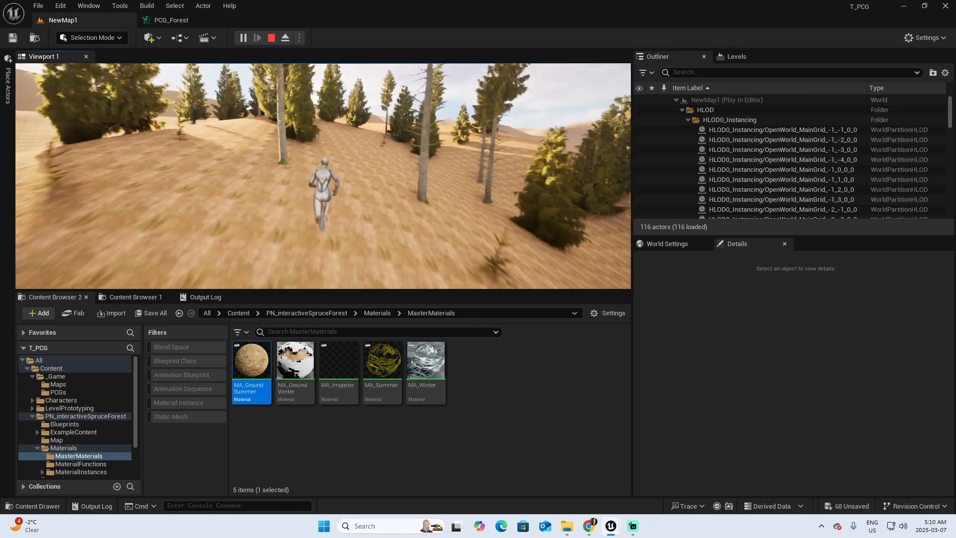
key(Escape)
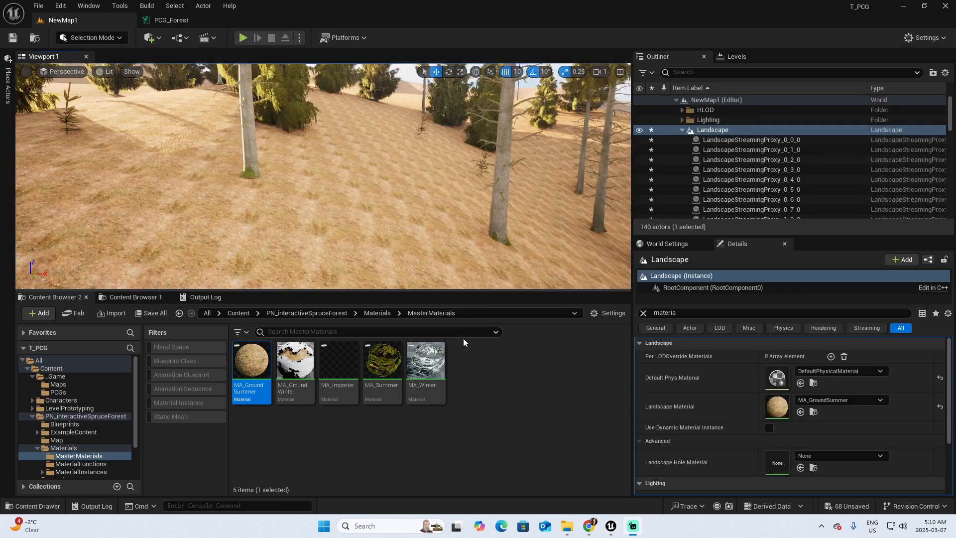
Set the Density Filter's Lower Bound to 0.1, save the PCG_Forest graph and return to NewMap1.
click(167, 20)
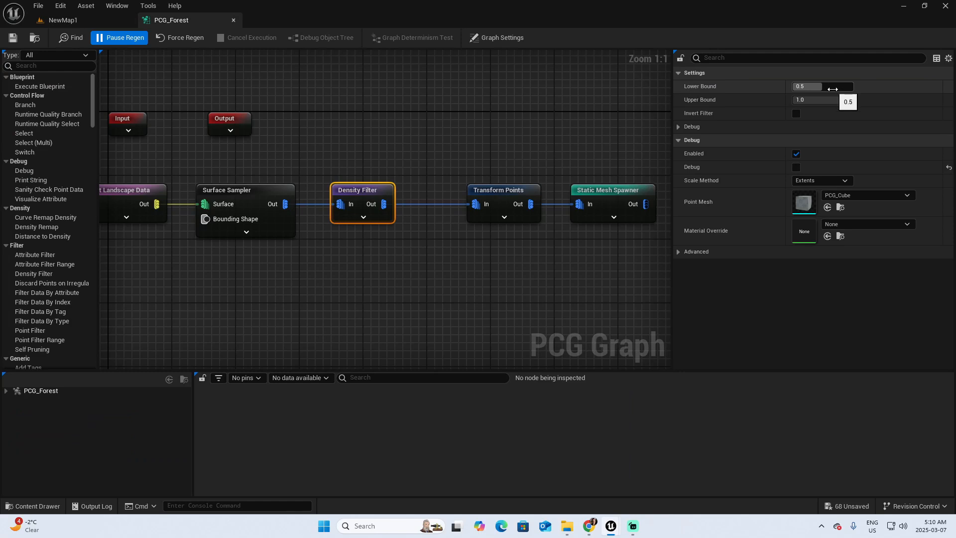
click(832, 89)
key(Tab)
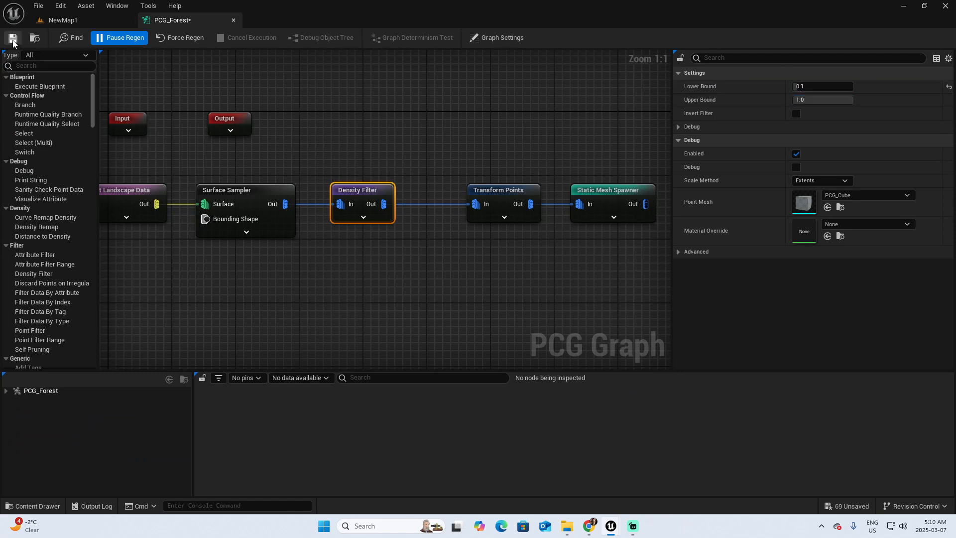
click(97, 21)
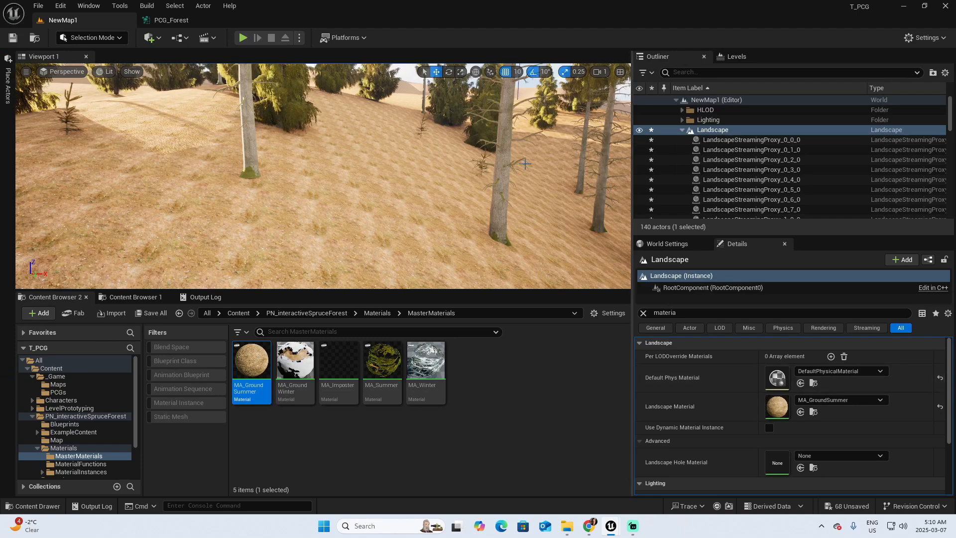
Clean up and regenerate the PCG_Forest volume with the 0.1 Lower Bound, and inspect the spruces up close.
click(682, 129)
click(714, 139)
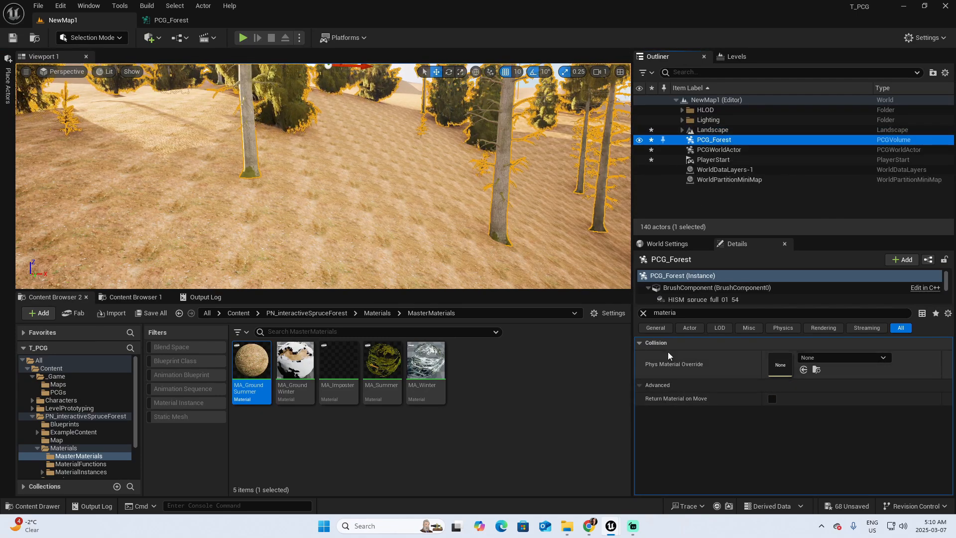
click(642, 312)
click(835, 423)
click(778, 422)
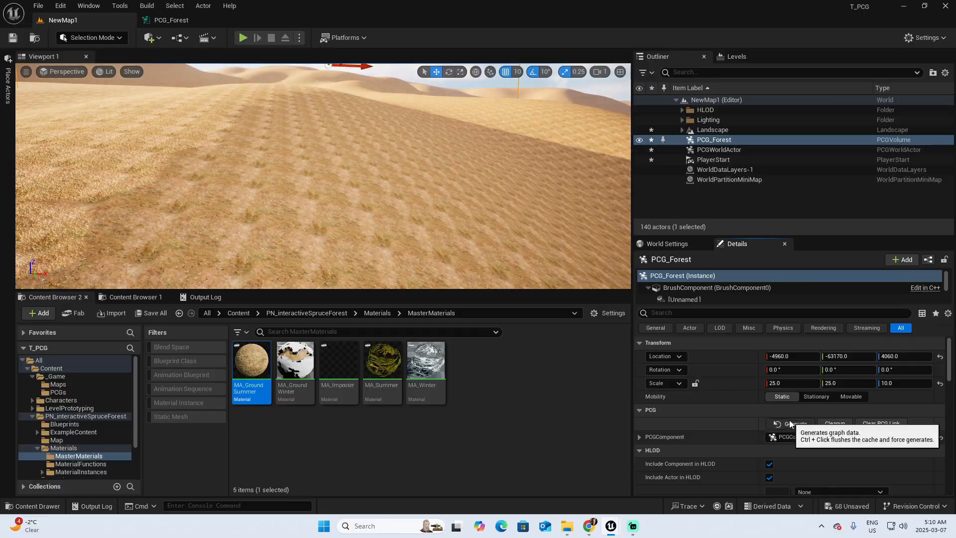
key(s)
right_drag(323, 176, 344, 169)
key(w)
key(w)
right_drag(403, 184, 380, 184)
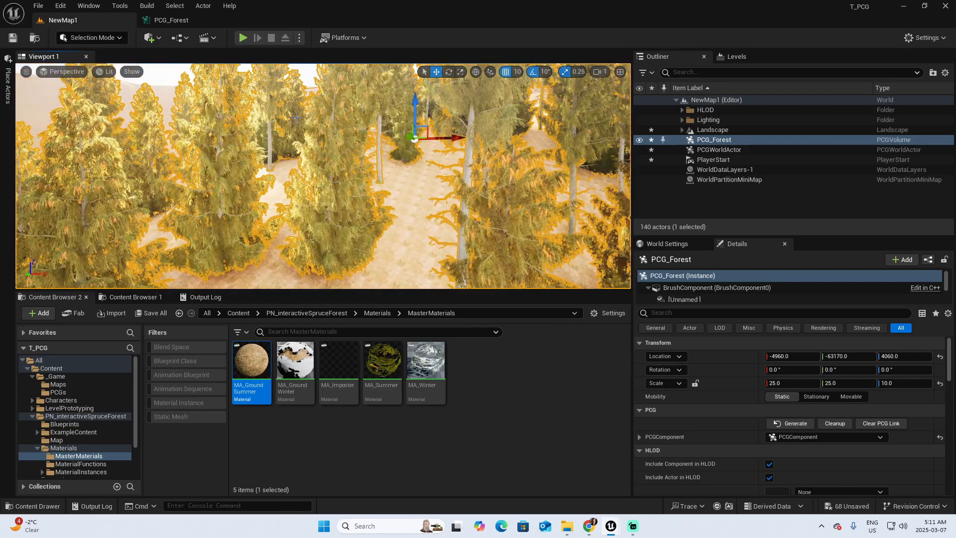
Play-test a run through the regenerated forest, stop the session, and view the spruces across the slopes from above.
click(243, 38)
key(w)
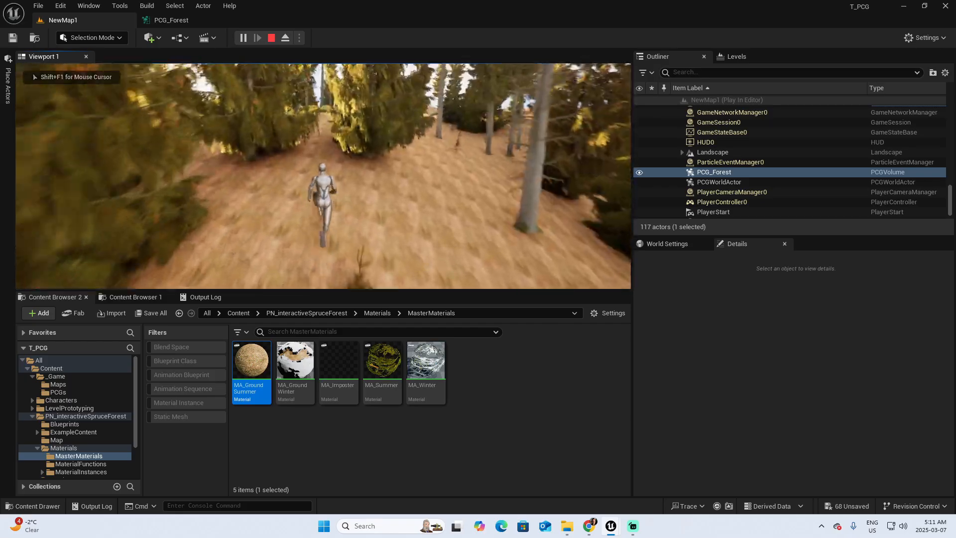
key(Escape)
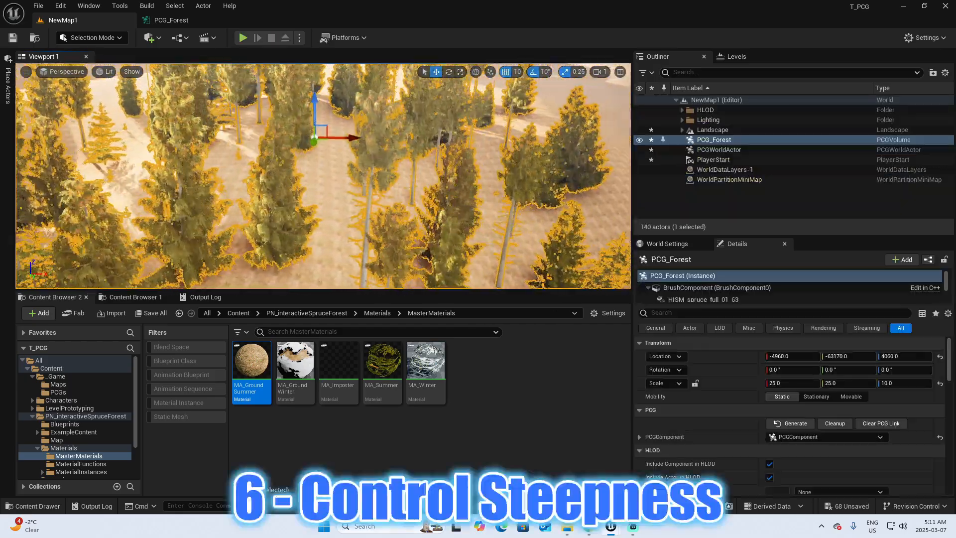
mouse_move(451, 182)
right_down()
mouse_move(443, 183)
mouse_move(467, 181)
right_up()
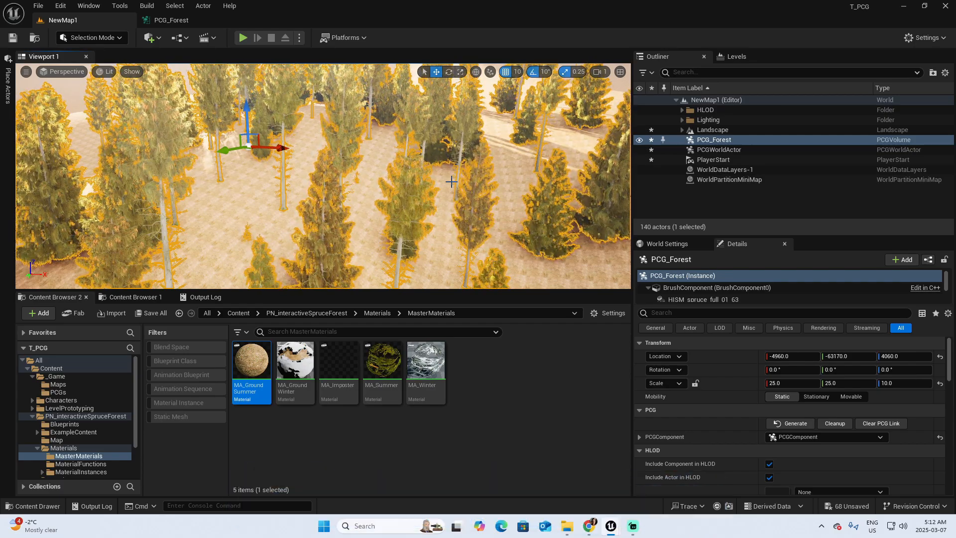
right_drag(451, 182, 435, 161)
key(s)
key(s)
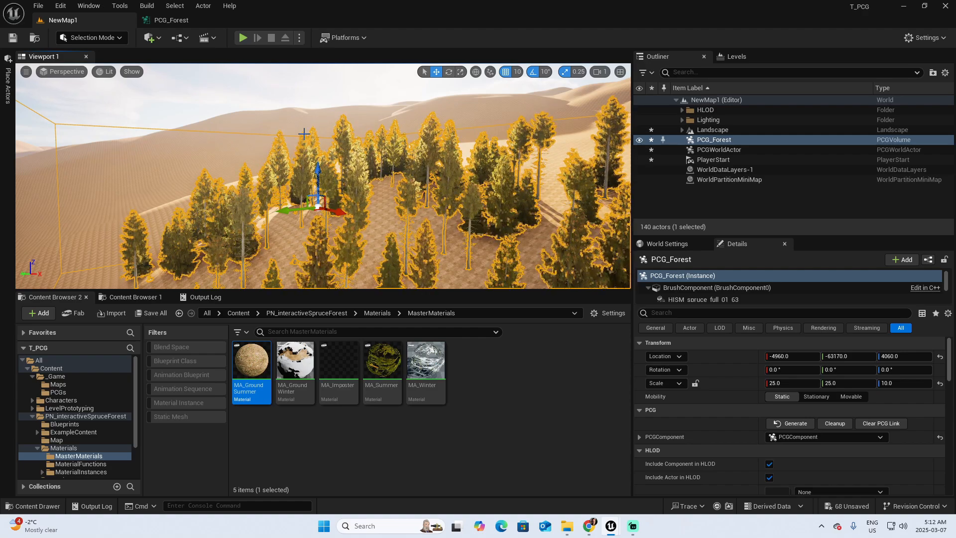
In the PCG_Forest graph, move Transform Points and Static Mesh Spawner closer to the Density Filter and widen the graph area.
click(171, 20)
right_drag(431, 307, 471, 287)
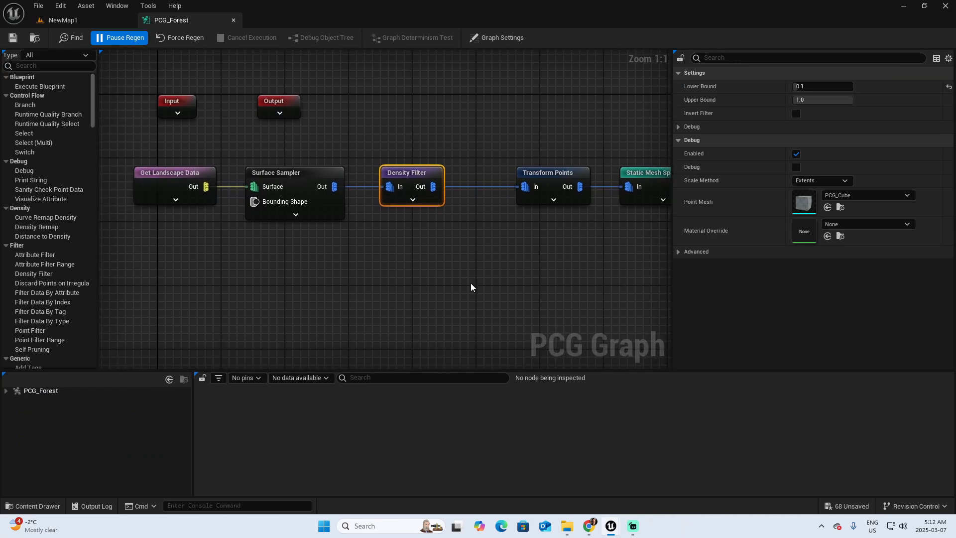
right_drag(323, 376, 344, 304)
drag(476, 137, 599, 259)
drag(490, 212, 450, 211)
drag(673, 294, 733, 289)
right_drag(597, 291, 676, 292)
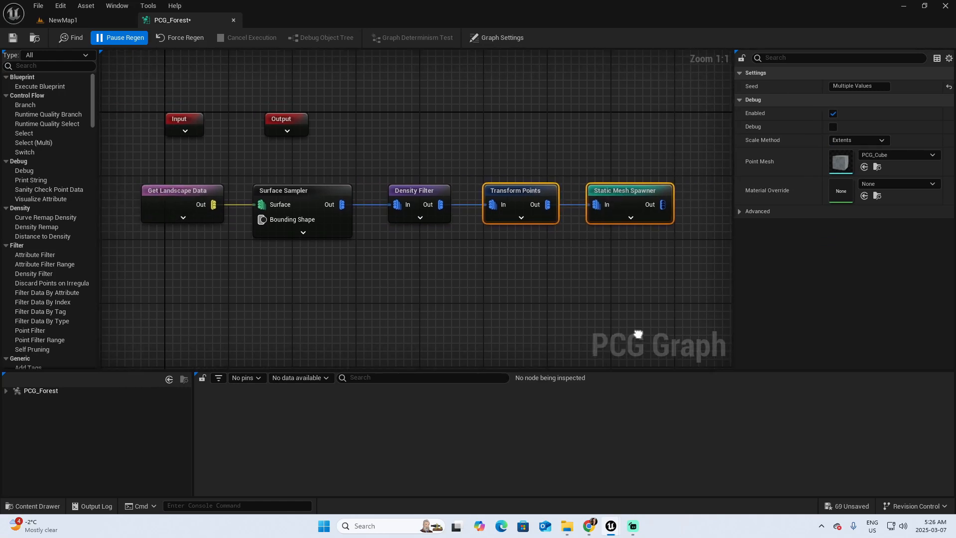
Duplicate the connected Surface Sampler, Density Filter, Transform Points and Static Mesh Spawner nodes and align the copies below the originals.
drag(303, 160, 630, 264)
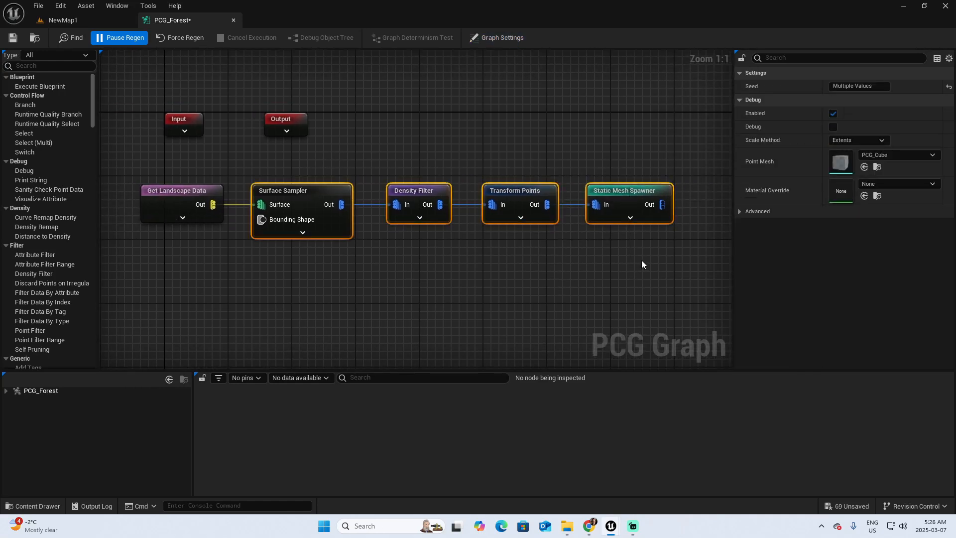
key(ctrl+d)
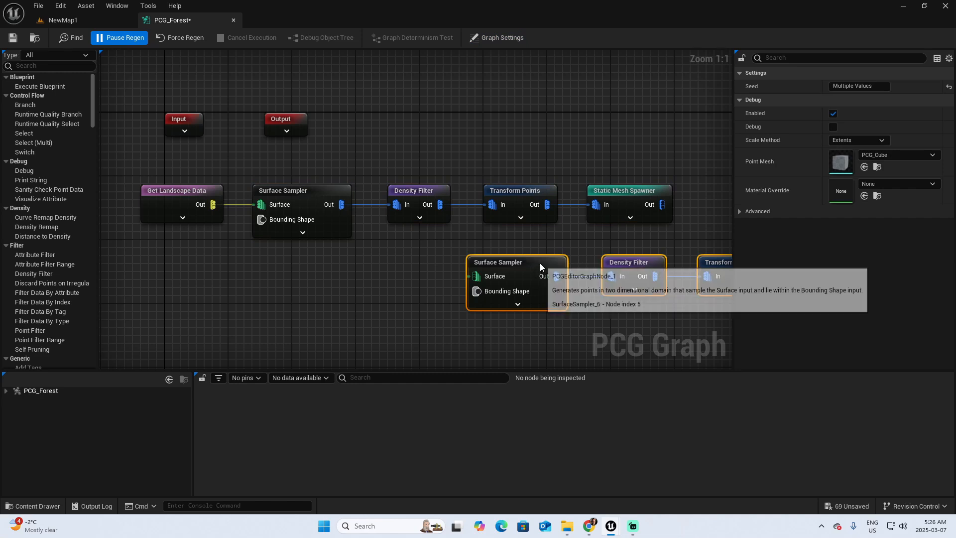
drag(540, 264, 327, 275)
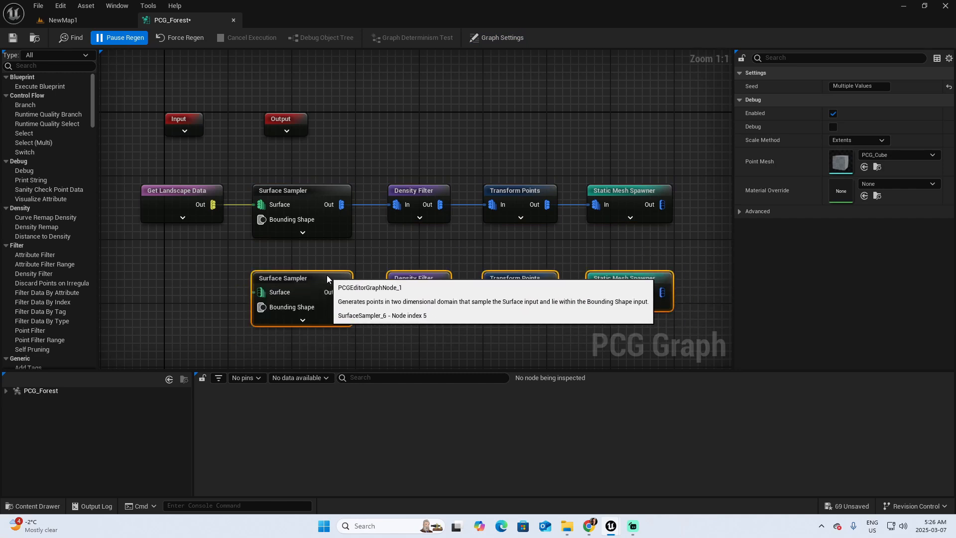
Shift the copied Density Filter, Transform Points and Static Mesh Spawner away from the copied Surface Sampler and break the link between them.
right_drag(403, 336, 313, 291)
click(314, 285)
drag(320, 213, 479, 262)
drag(342, 223, 431, 225)
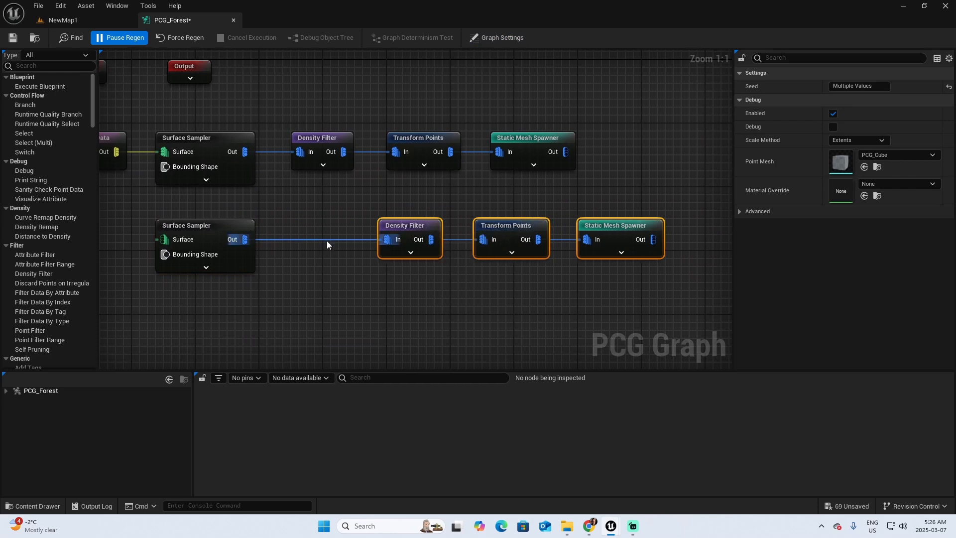
alt+click(386, 239)
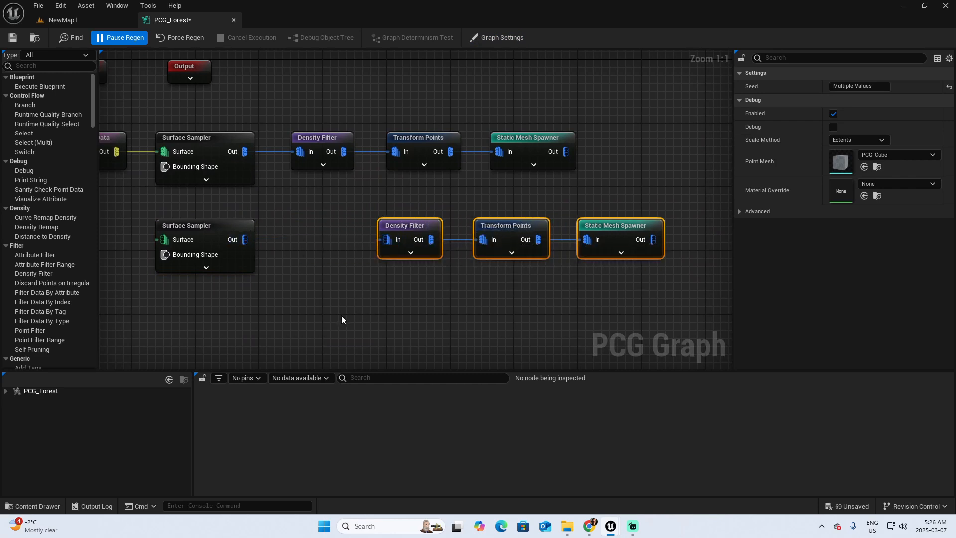
click(341, 319)
Insert a Normal To Density node between the copied Surface Sampler and Density Filter, connecting it to both.
drag(245, 239, 300, 287)
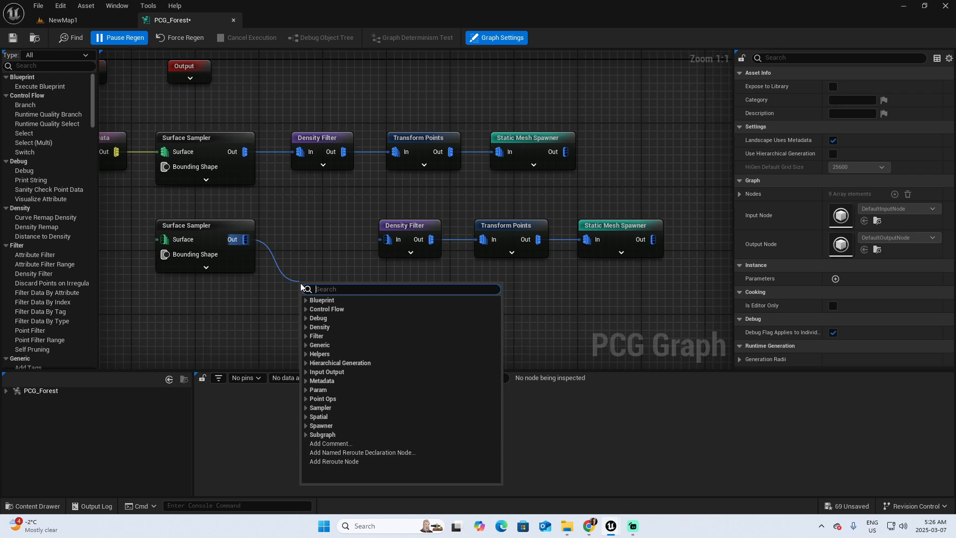
text(normal)
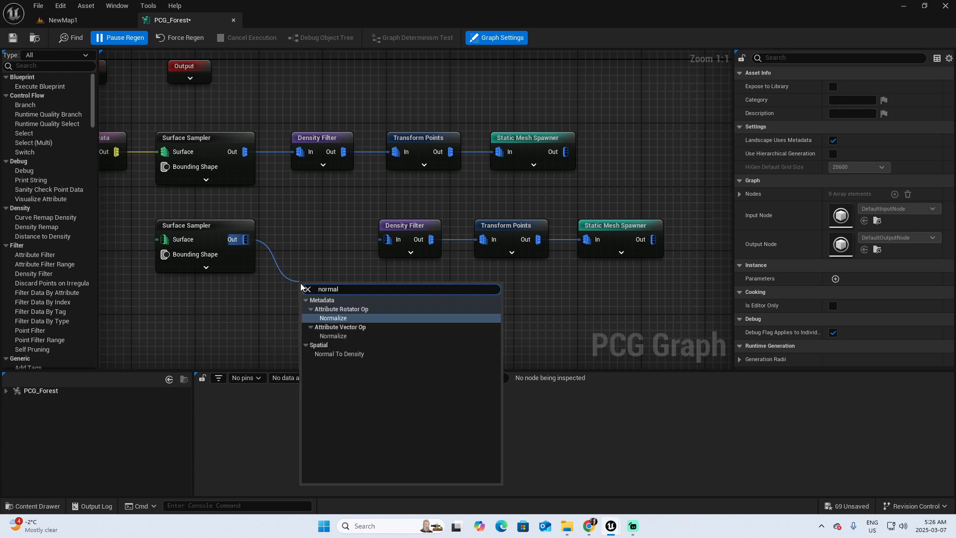
text( tode)
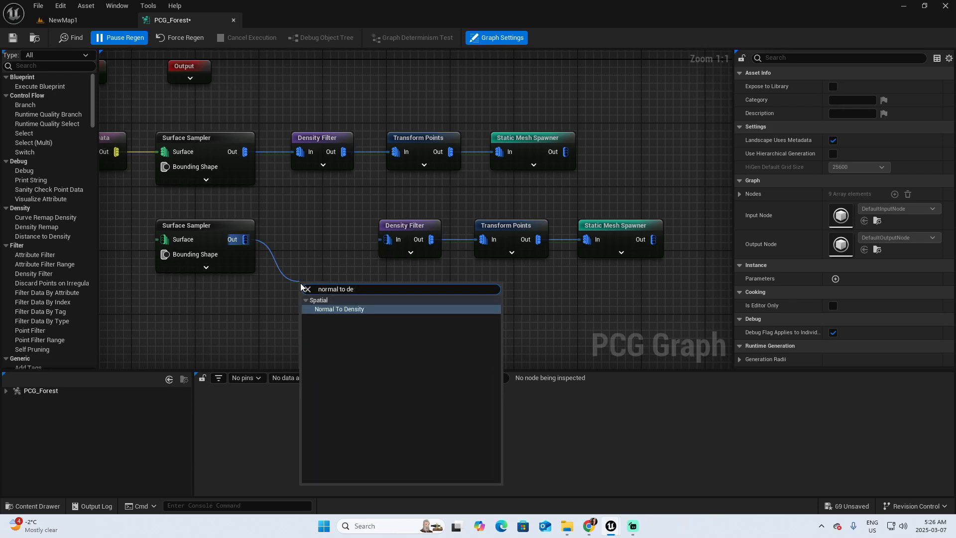
key(Return)
drag(319, 283, 387, 240)
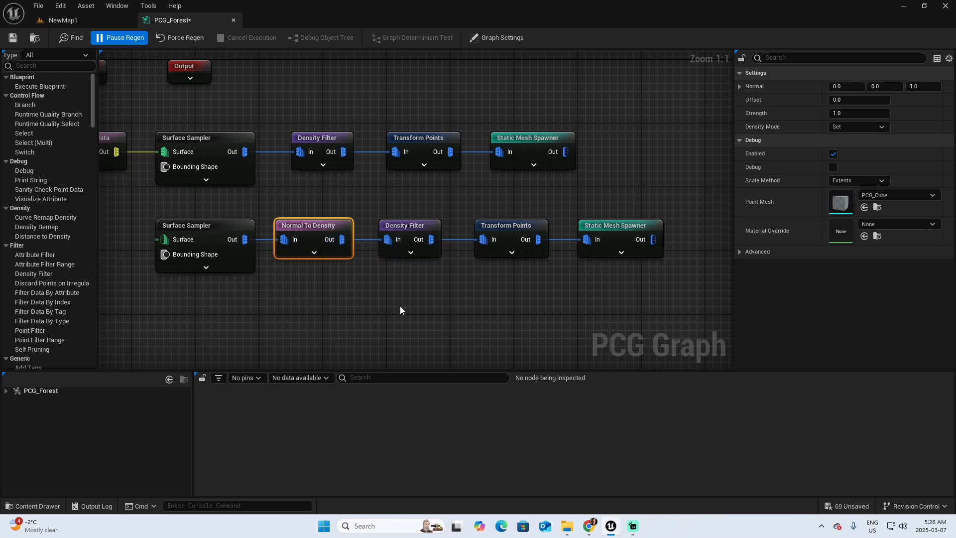
Disconnect Get Landscape Data from the upper Surface Sampler and connect its output to the lower Surface Sampler's Surface input.
right_drag(434, 299, 540, 295)
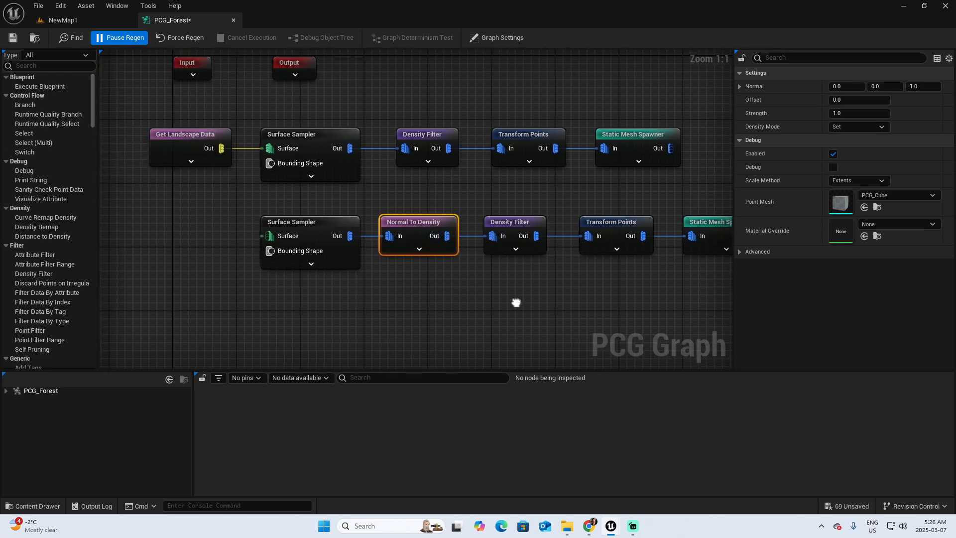
alt+click(266, 149)
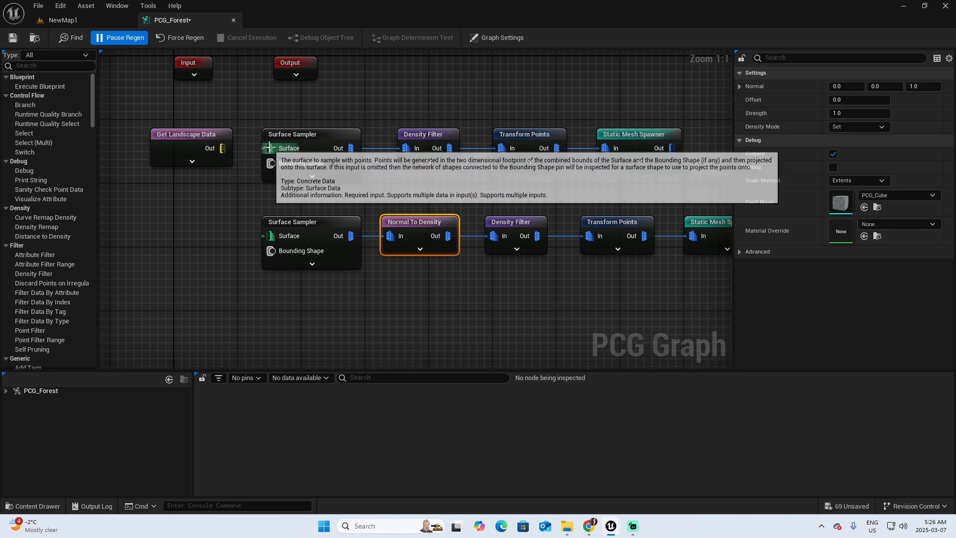
drag(212, 139, 265, 235)
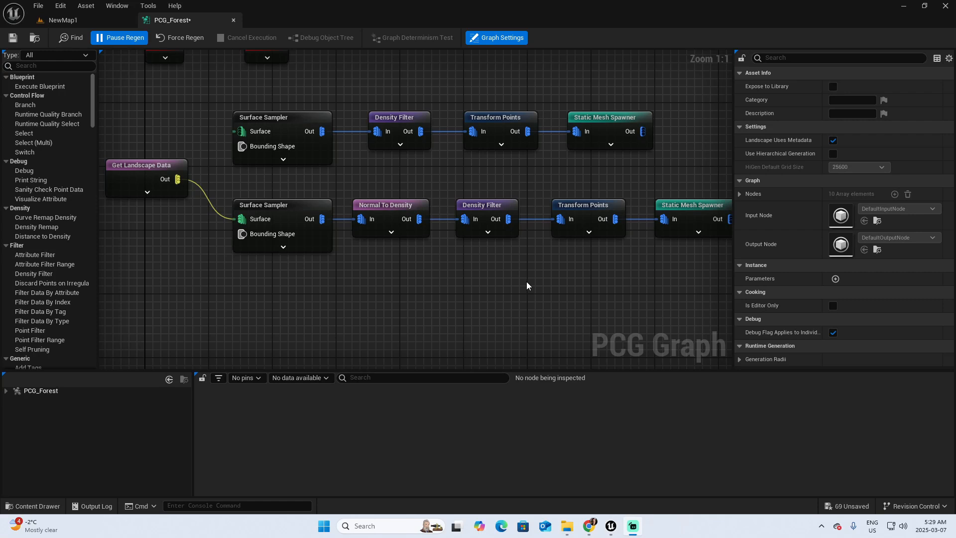
Disconnect Normal To Density from the lower Density Filter, save the PCG_Forest graph and return to NewMap1.
mouse_move(515, 282)
right_down()
mouse_move(478, 285)
mouse_move(504, 273)
right_up()
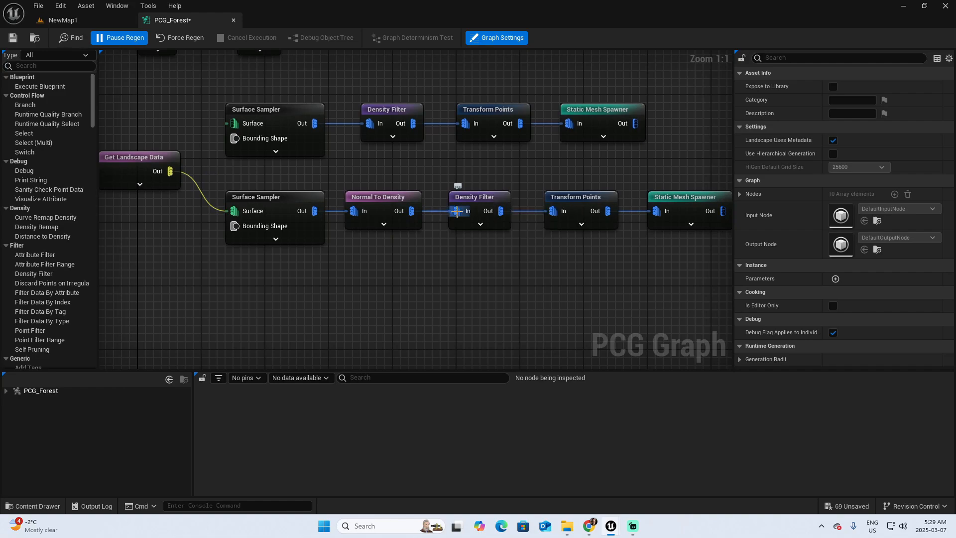
click(13, 38)
click(62, 20)
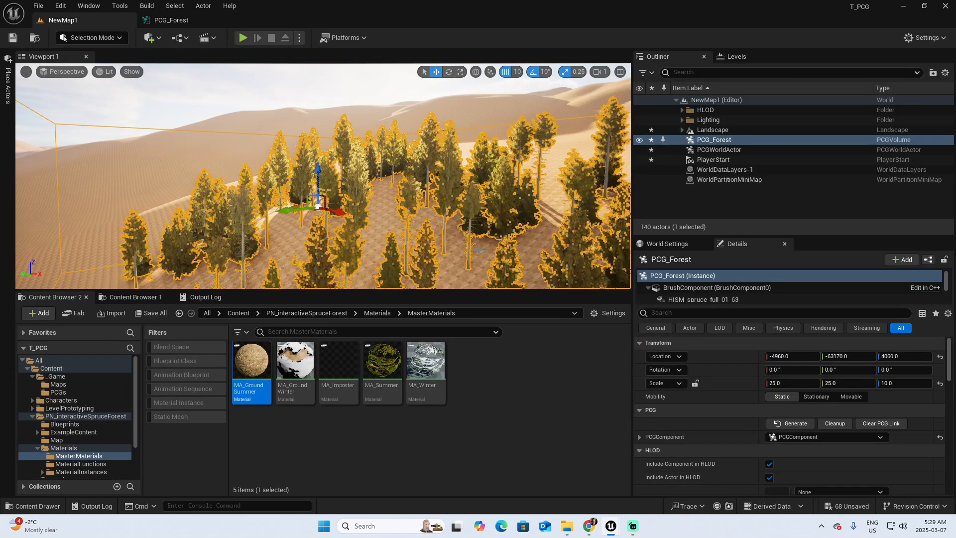
Enlarge the level viewport, clean up the spruces in the PCG_Forest volume and look over the slopes it covers.
right_drag(479, 249, 522, 284)
drag(522, 290, 530, 406)
right_drag(530, 343, 515, 319)
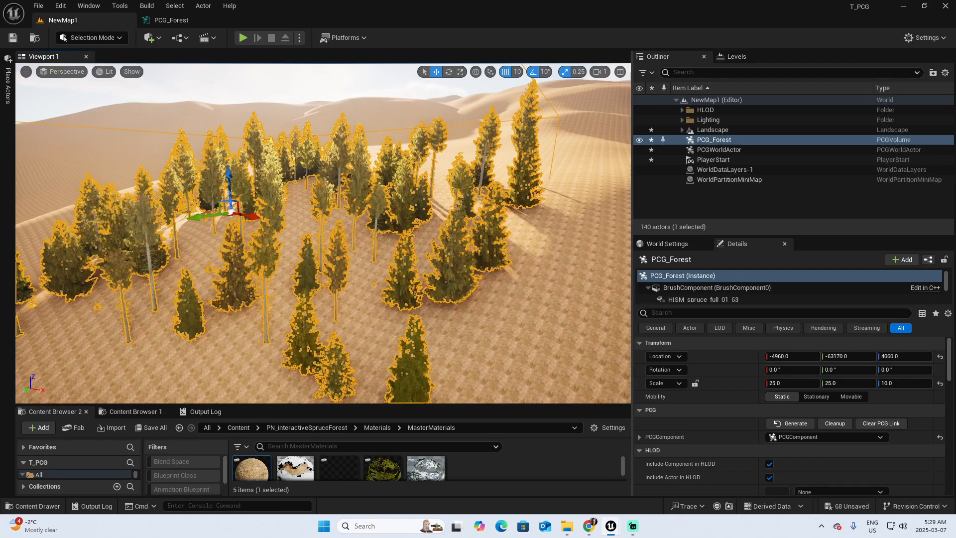
click(824, 424)
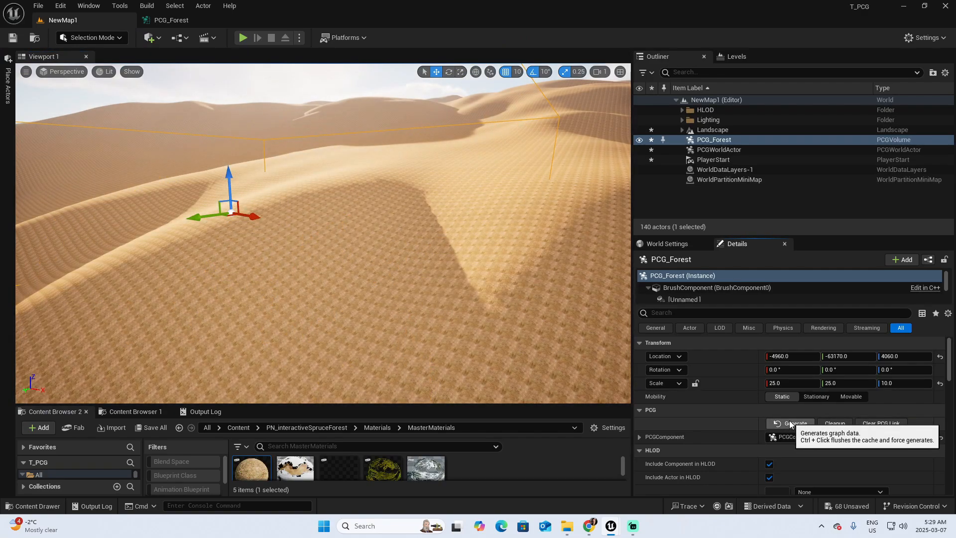
right_drag(528, 299, 472, 292)
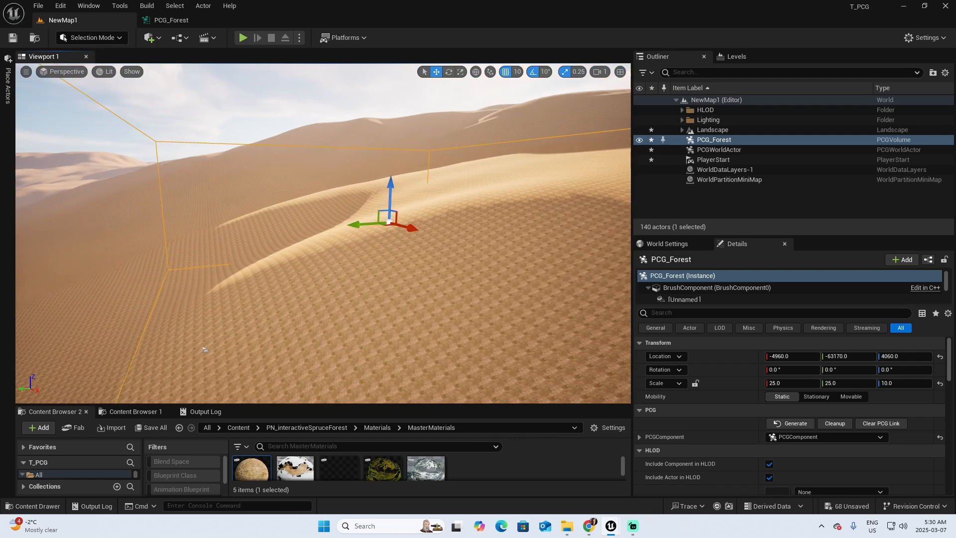
right_drag(291, 181, 291, 182)
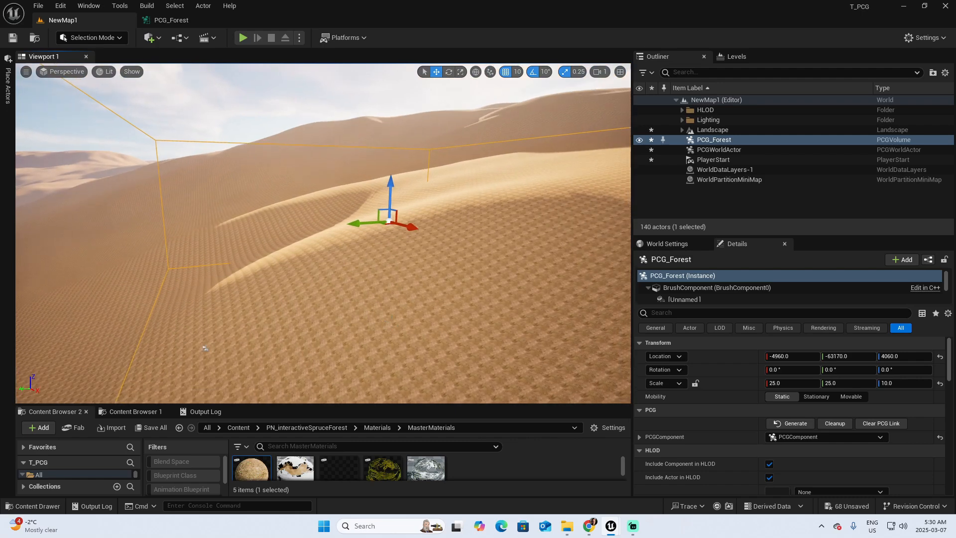
Enable Debug on the Normal To Density node, save the graph and generate the PCG_Forest volume in NewMap1.
click(171, 20)
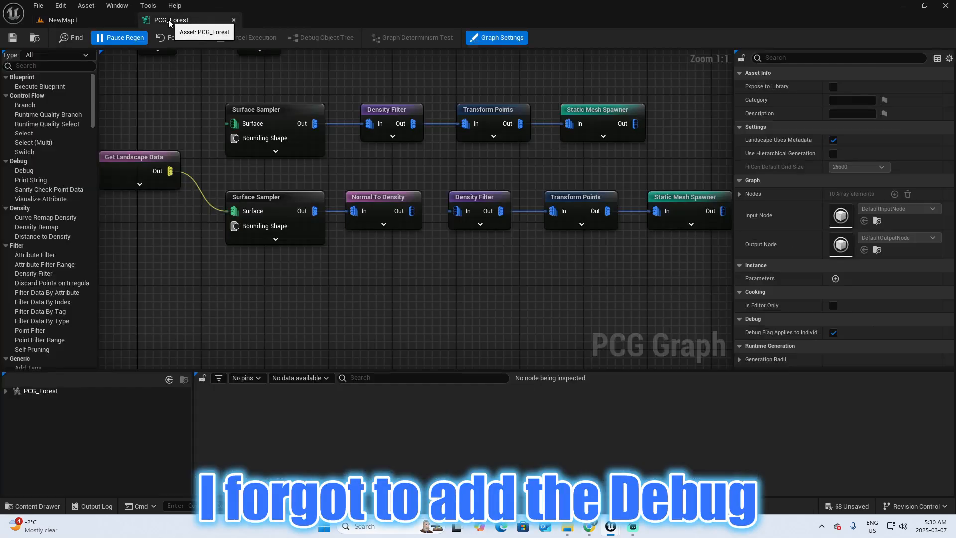
click(399, 196)
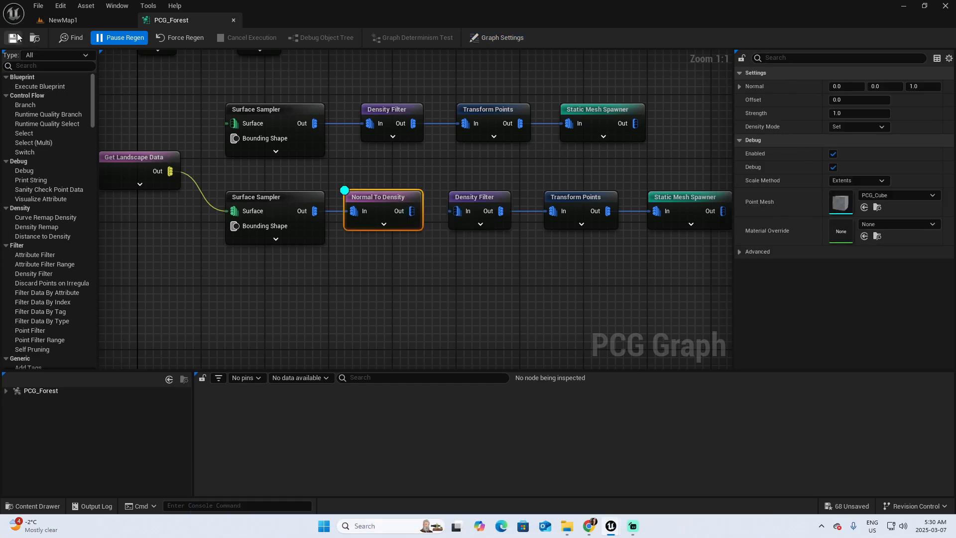
click(85, 20)
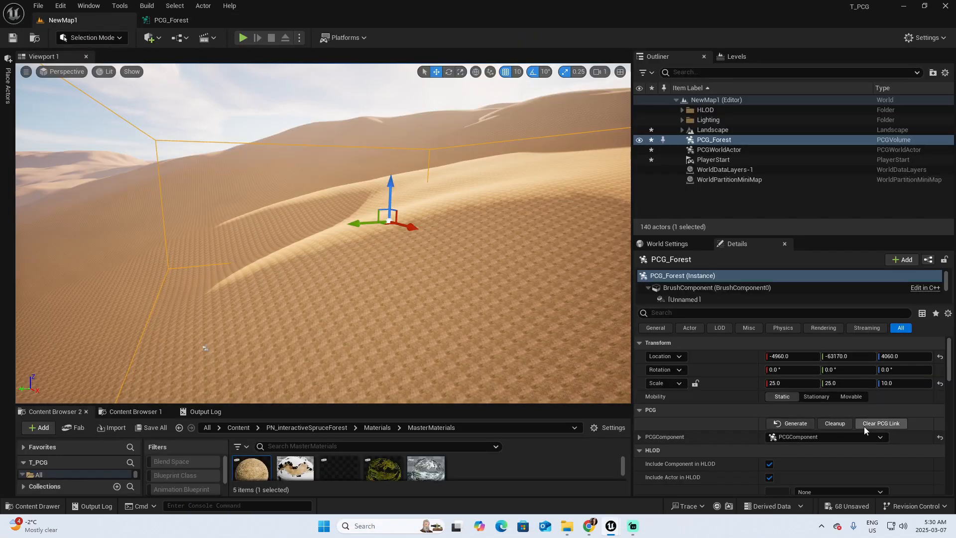
click(800, 427)
right_drag(505, 352, 521, 374)
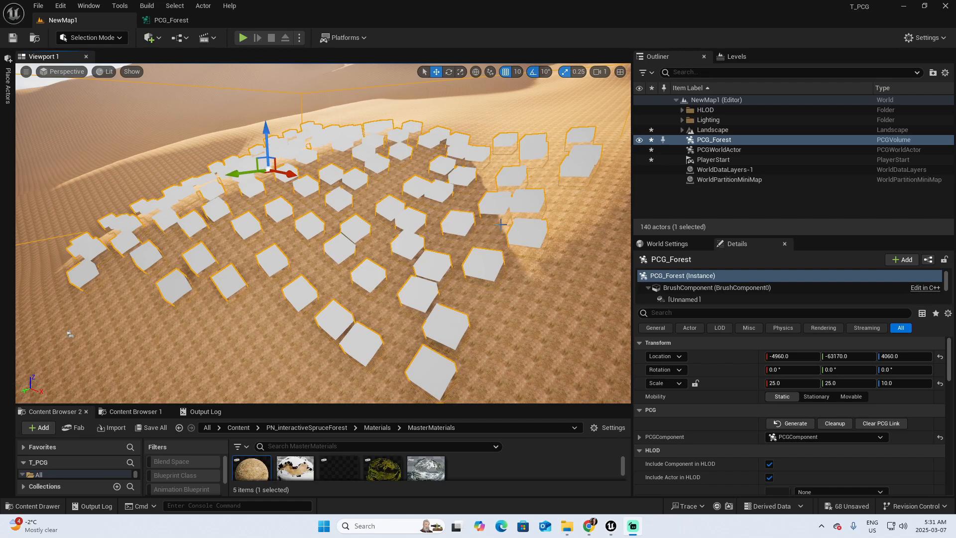
Set the Normal To Density node's Strength to 0.1, save the PCG_Forest graph and return to NewMap1.
click(170, 19)
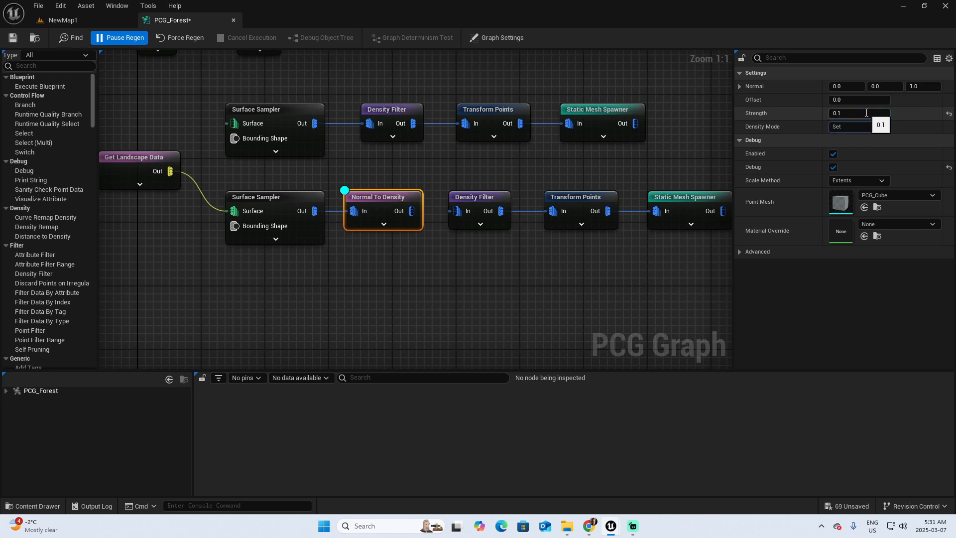
click(88, 18)
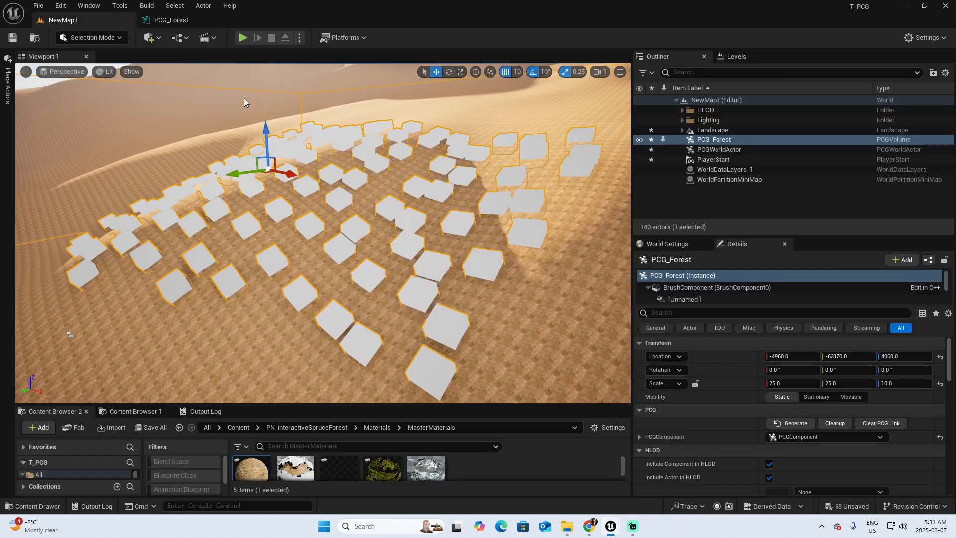
Clean up and regenerate the PCG_Forest volume, and inspect the shading of the debug cubes on flat and steep ground.
click(831, 423)
click(790, 423)
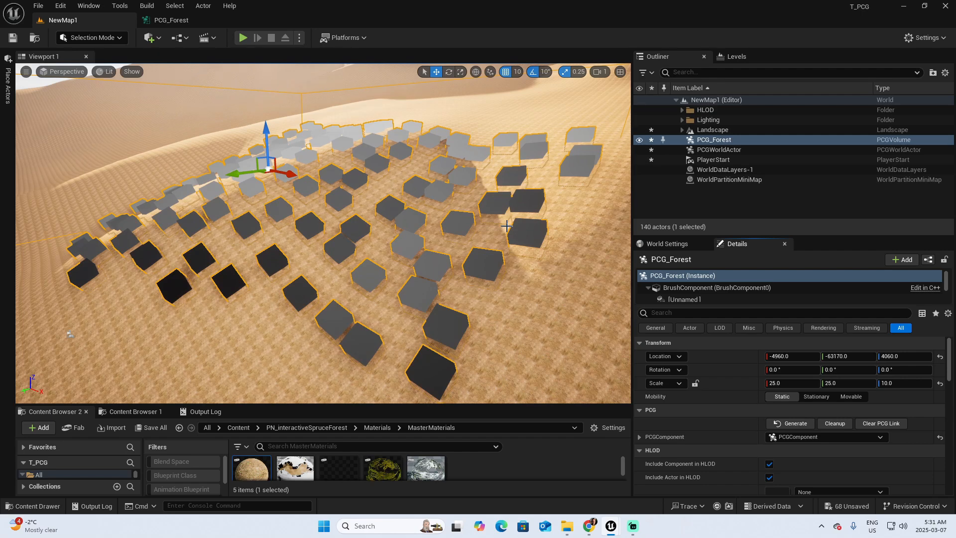
key(d)
right_drag(408, 260, 316, 235)
key(q)
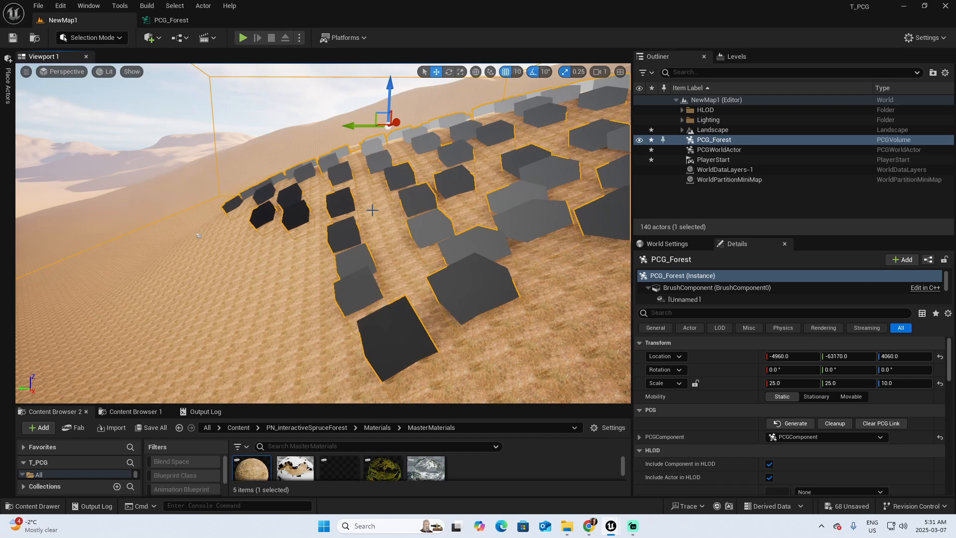
Reconnect Normal To Density's output to the lower Density Filter's input and save the PCG_Forest graph.
click(171, 20)
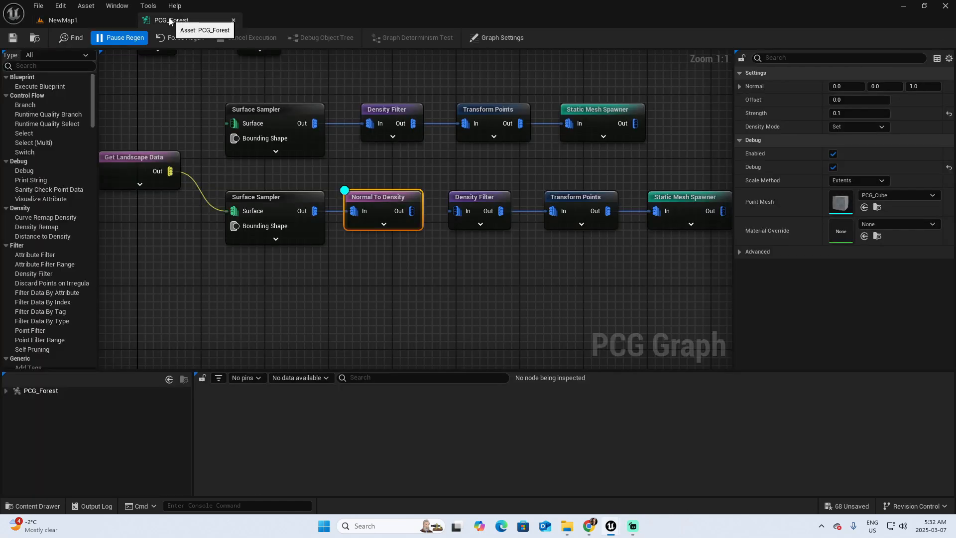
drag(411, 211, 423, 215)
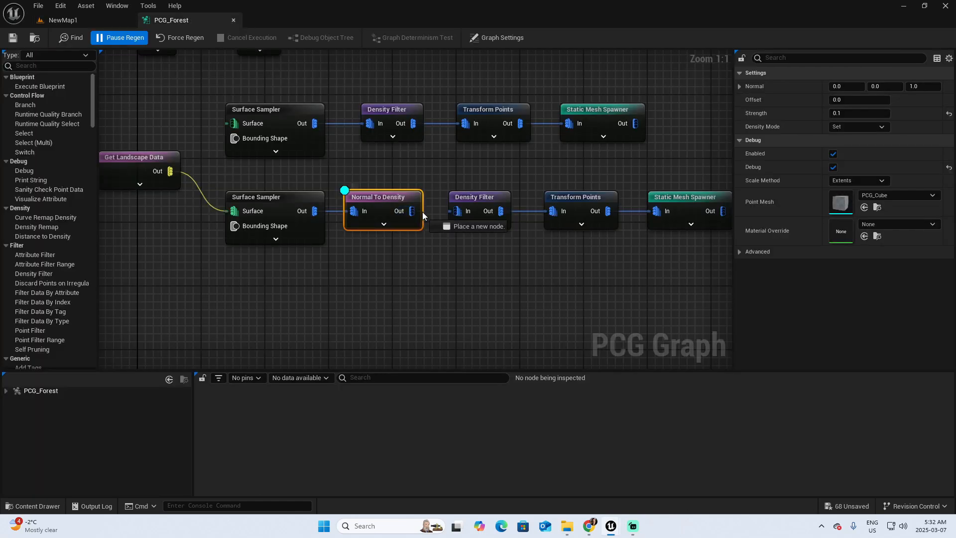
click(12, 37)
Regenerate the PCG_Forest volume in NewMap1 and compare the spruces with the debug cubes beneath them.
click(81, 20)
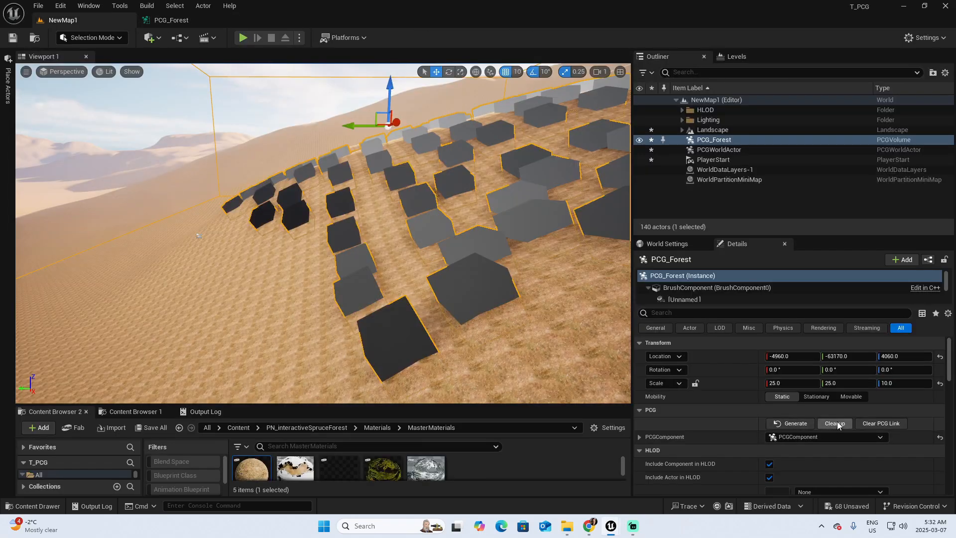
click(779, 424)
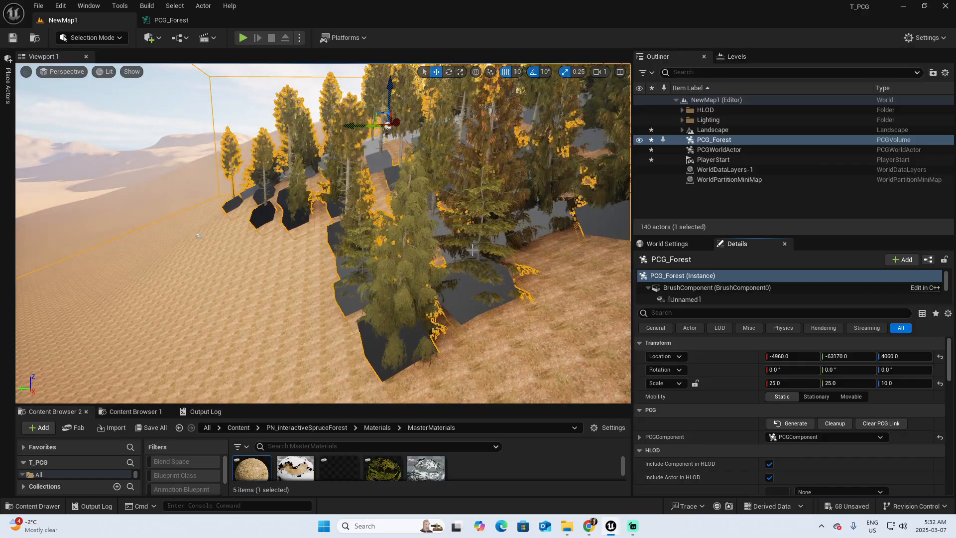
right_drag(473, 250, 346, 268)
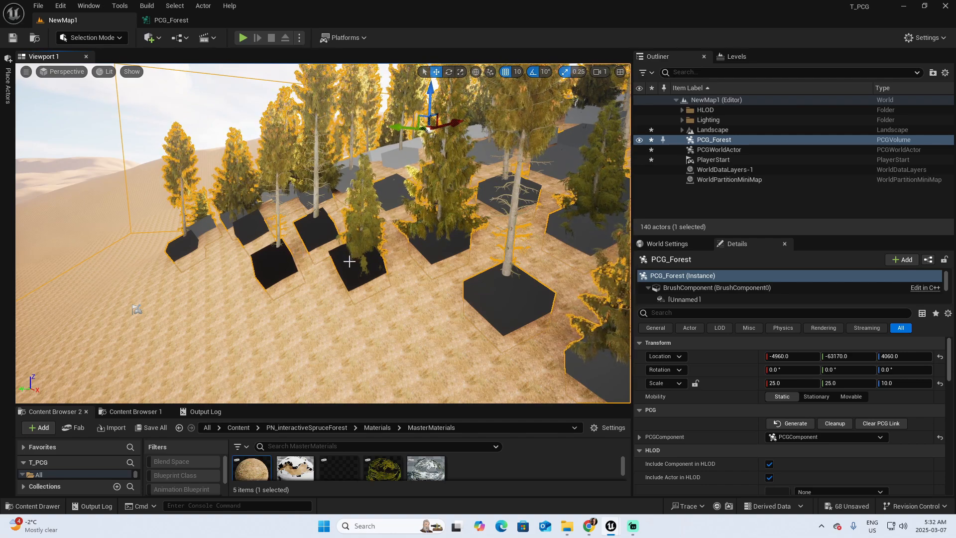
Set the Lower Bound of the lower row's Density Filter in PCG_Forest to 0.3 and save the graph.
click(171, 20)
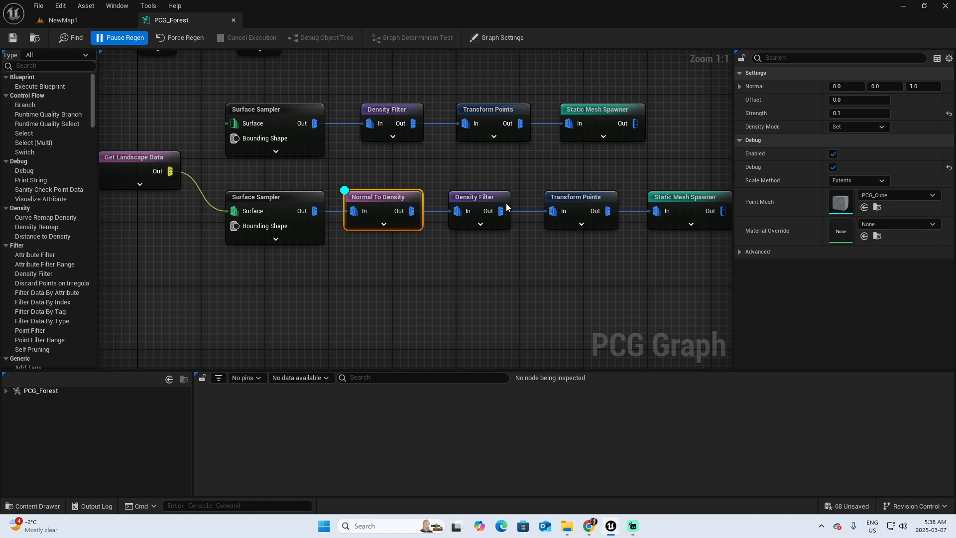
click(472, 197)
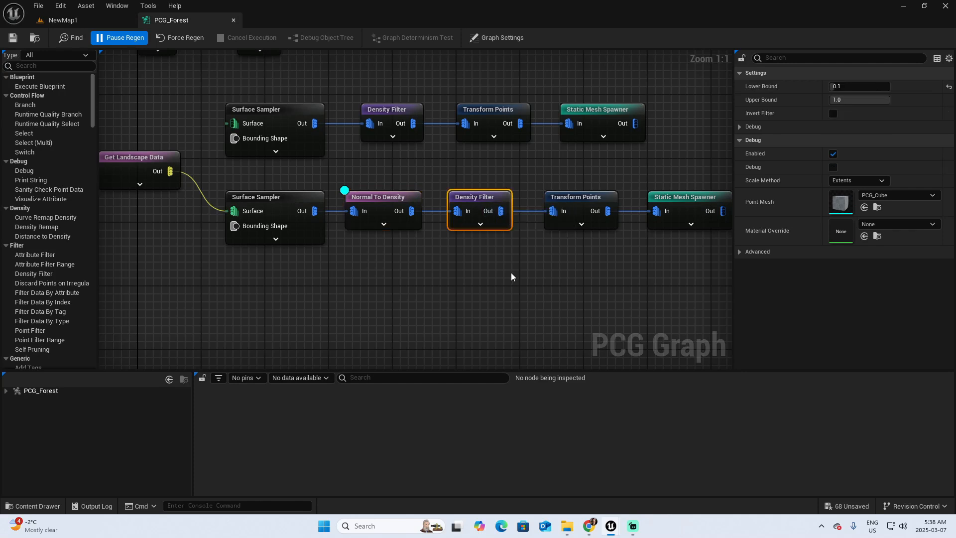
click(380, 198)
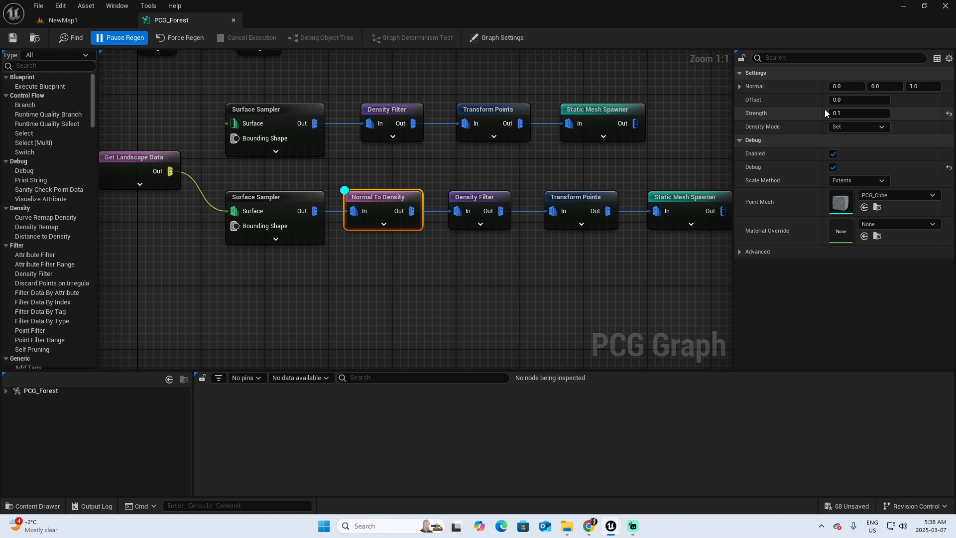
click(484, 198)
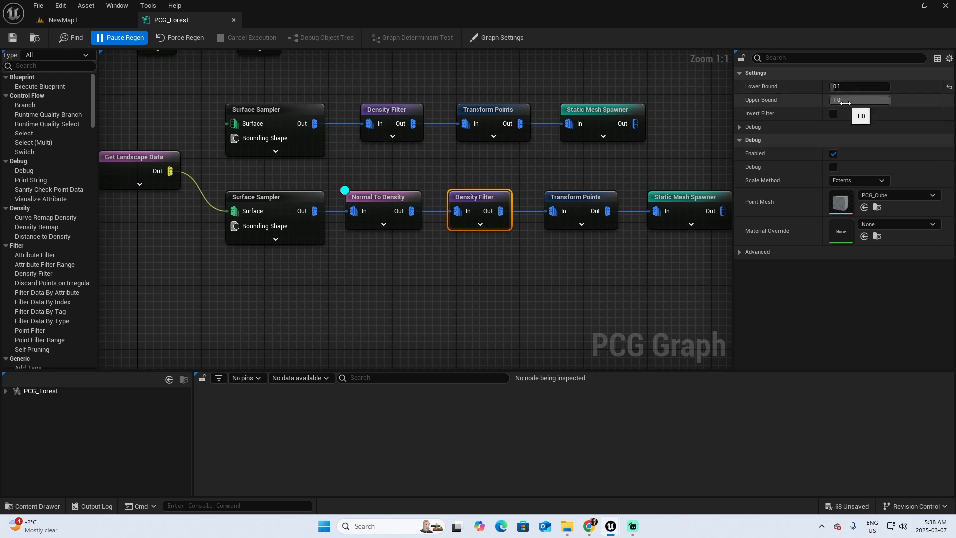
click(848, 86)
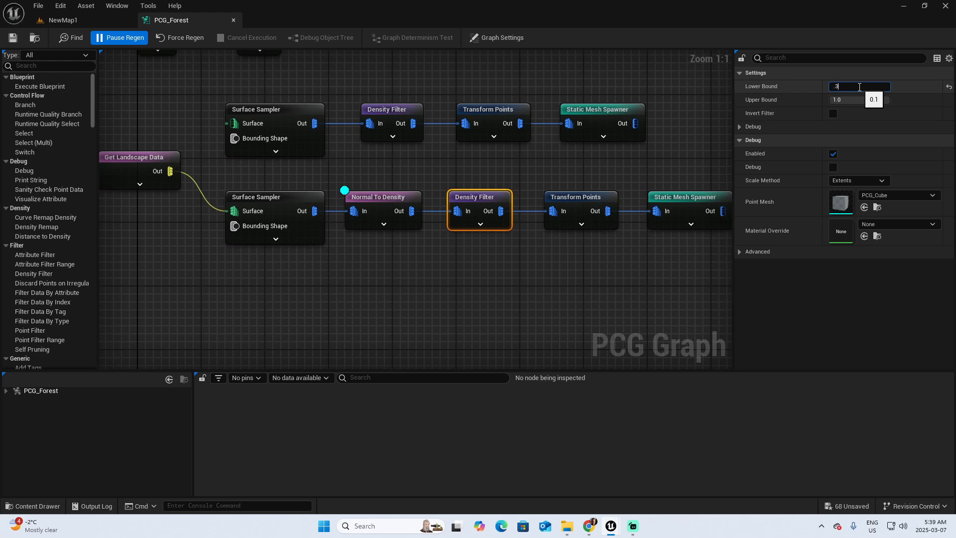
key(Tab)
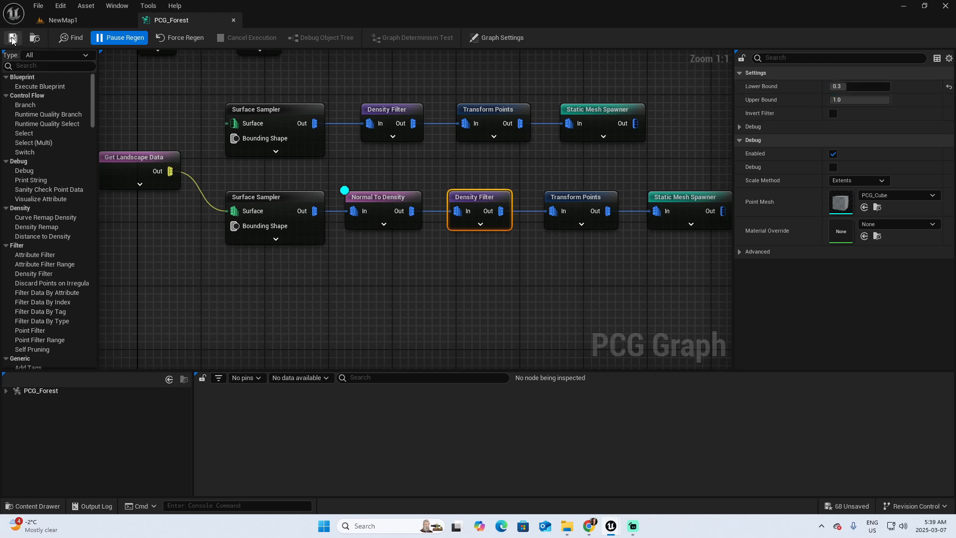
Clean up and regenerate the PCG_Forest volume in NewMap1, and inspect which debug cubes carry spruces on steep ground.
click(63, 20)
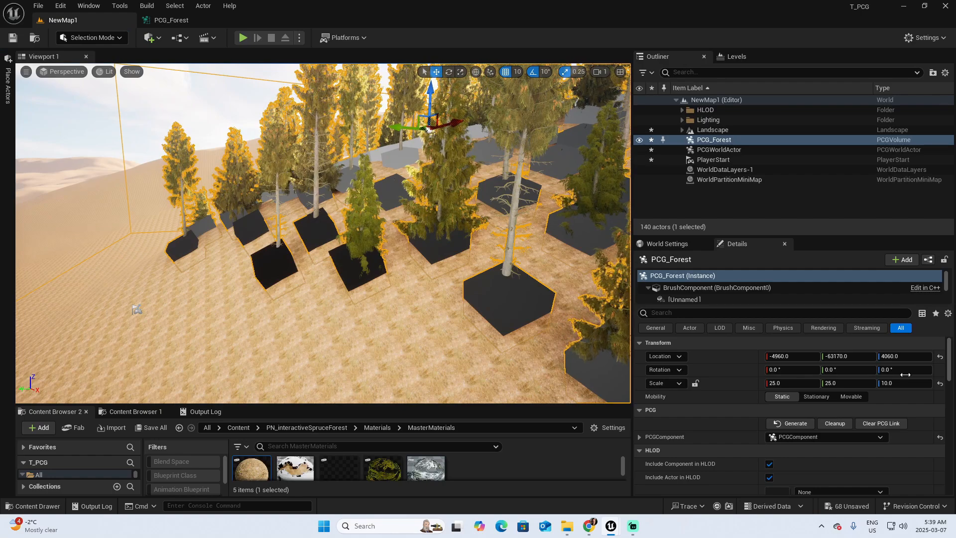
click(835, 423)
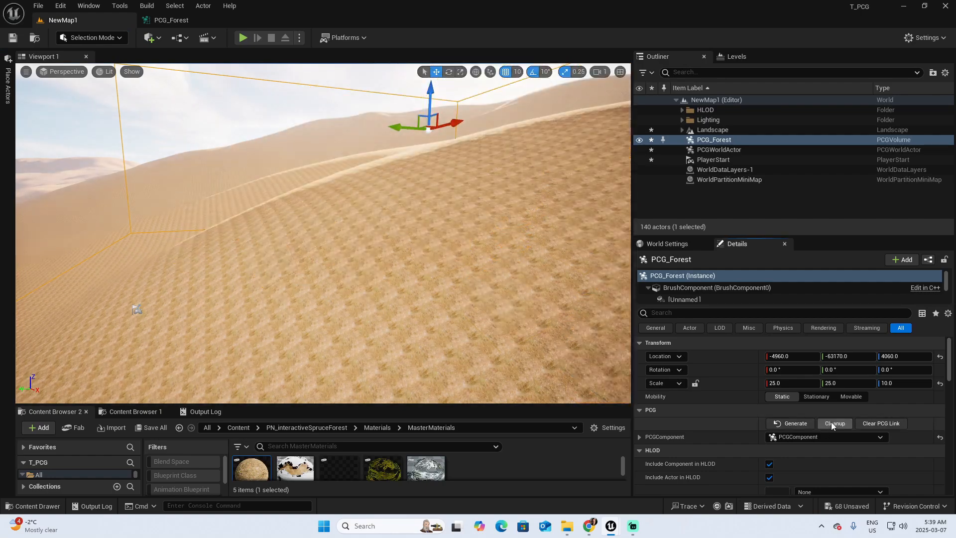
click(796, 424)
right_drag(430, 305, 510, 288)
key(a)
key(d)
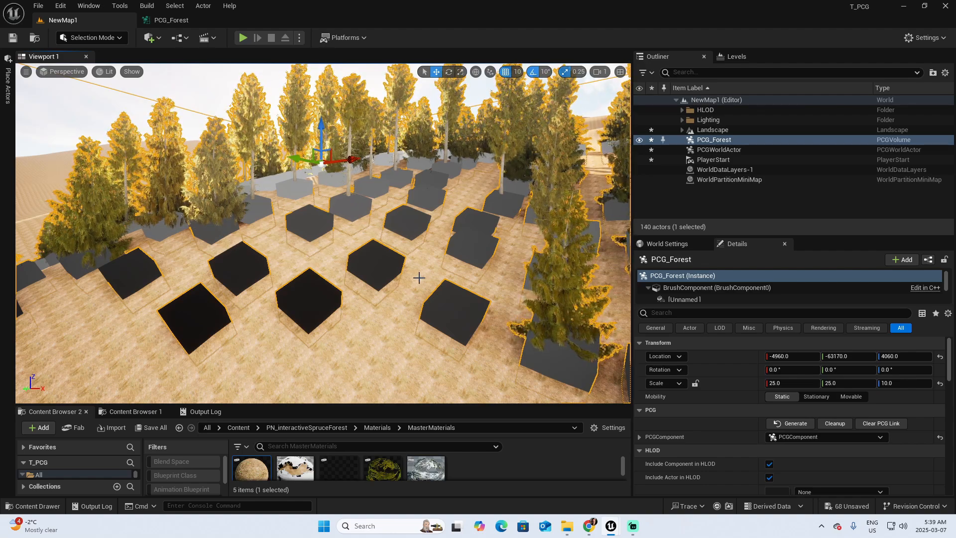
Turn off debug display on the Normal To Density node, save the graph, and clean up and regenerate the forest in NewMap1.
click(169, 20)
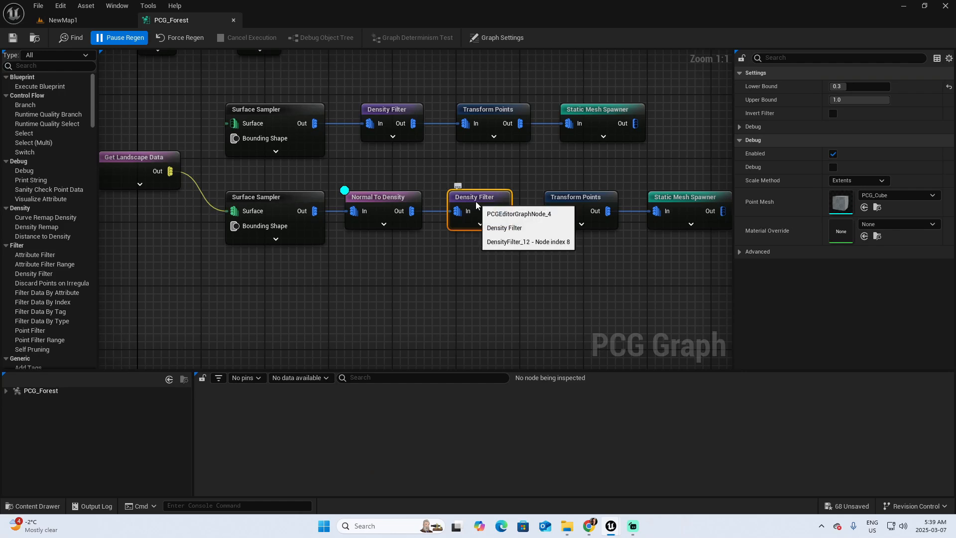
click(384, 197)
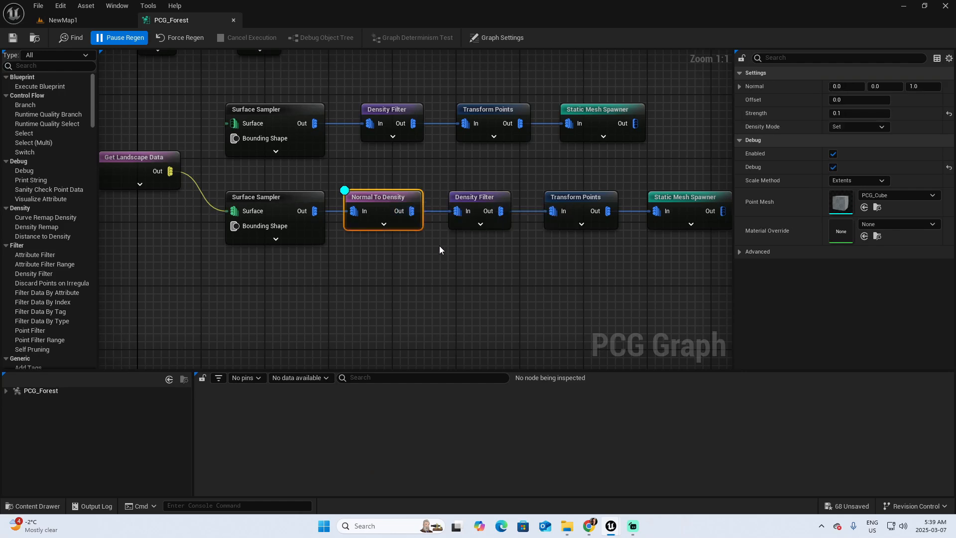
key(d)
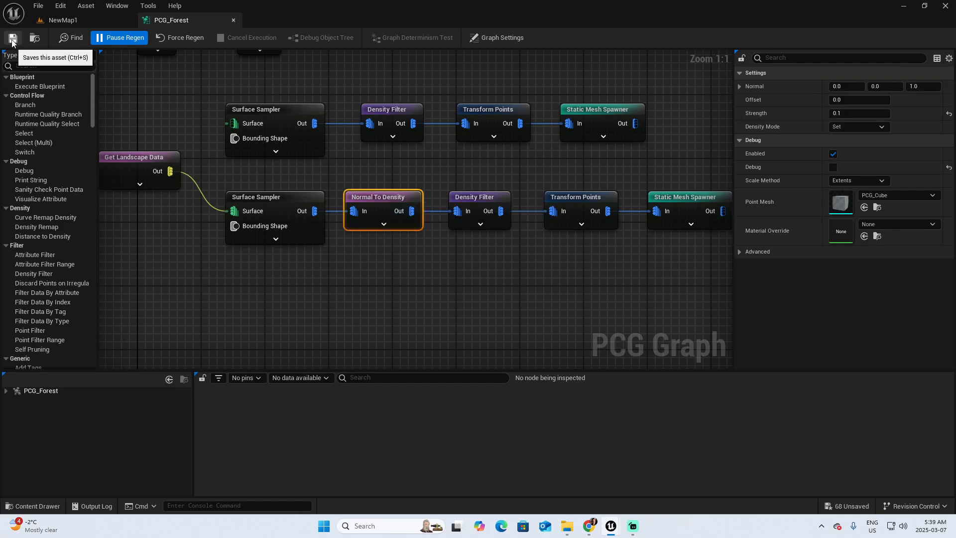
click(64, 20)
click(824, 423)
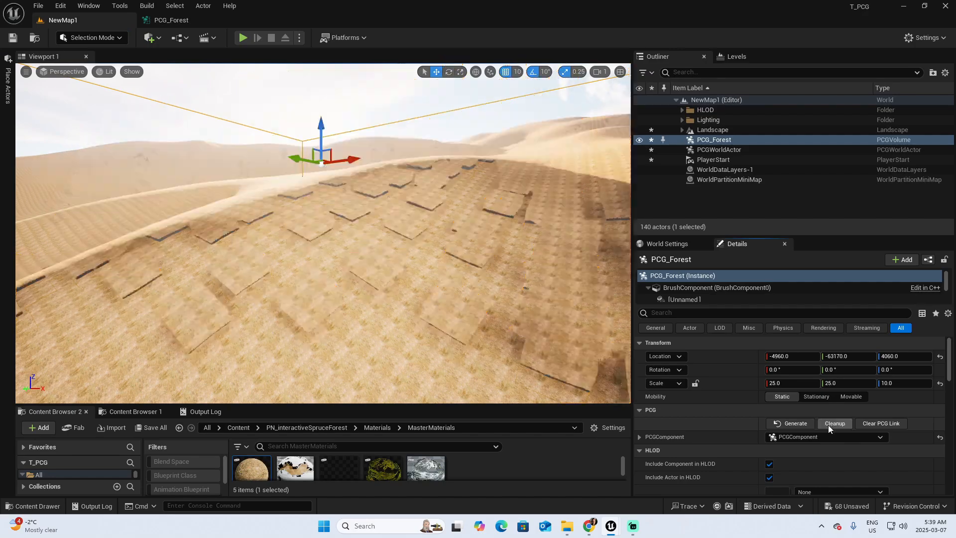
click(792, 423)
right_drag(322, 233, 351, 223)
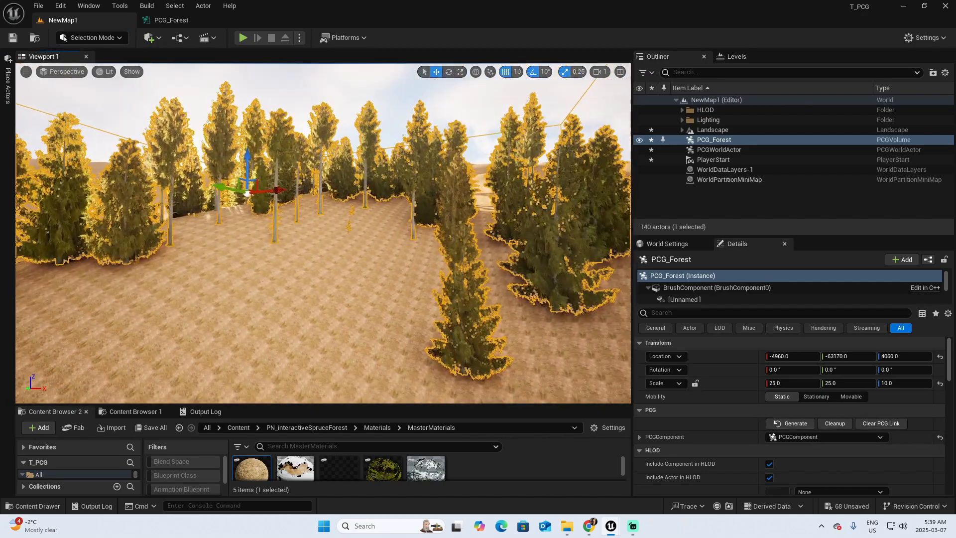
Play the level and run the character through the forest to examine spruce placement on the slopes.
click(245, 38)
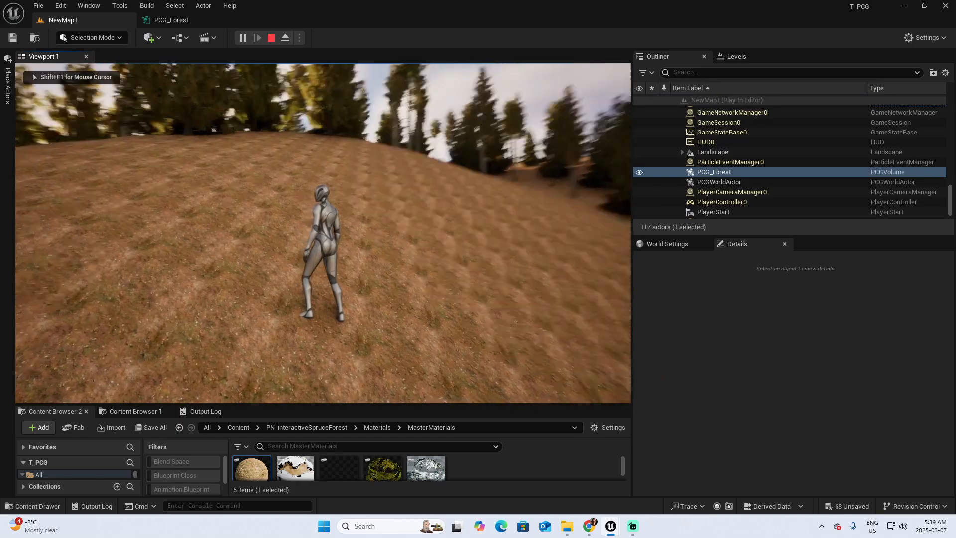
key(w)
key(w)
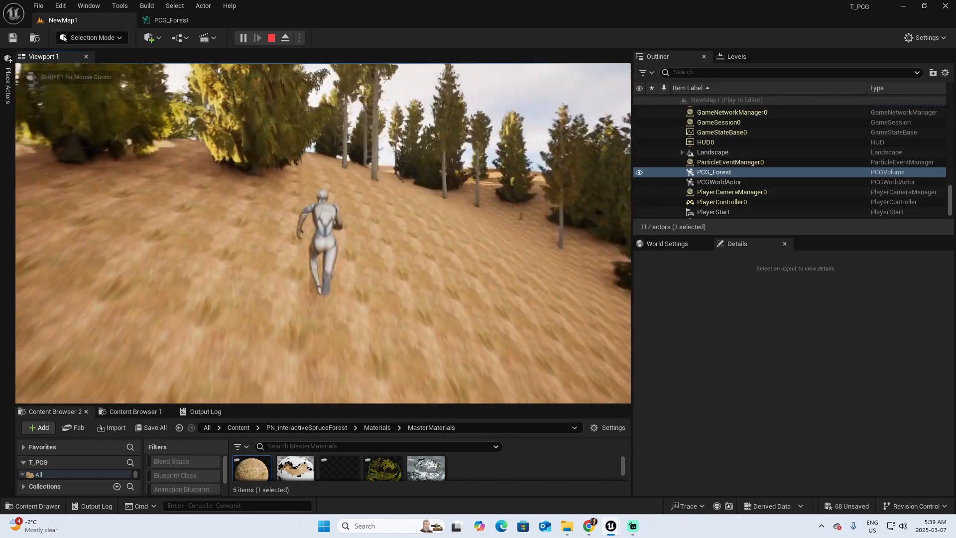
key(d)
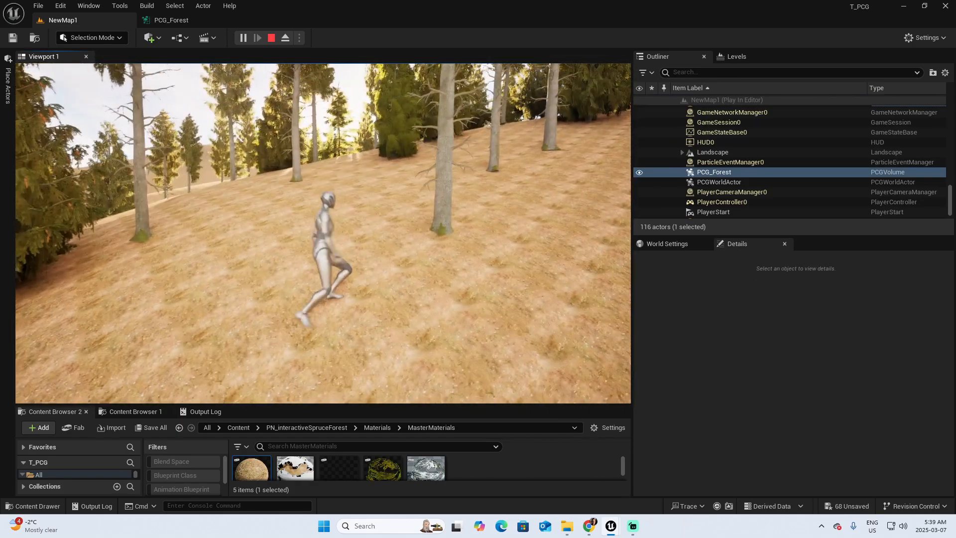
key(w)
key(a)
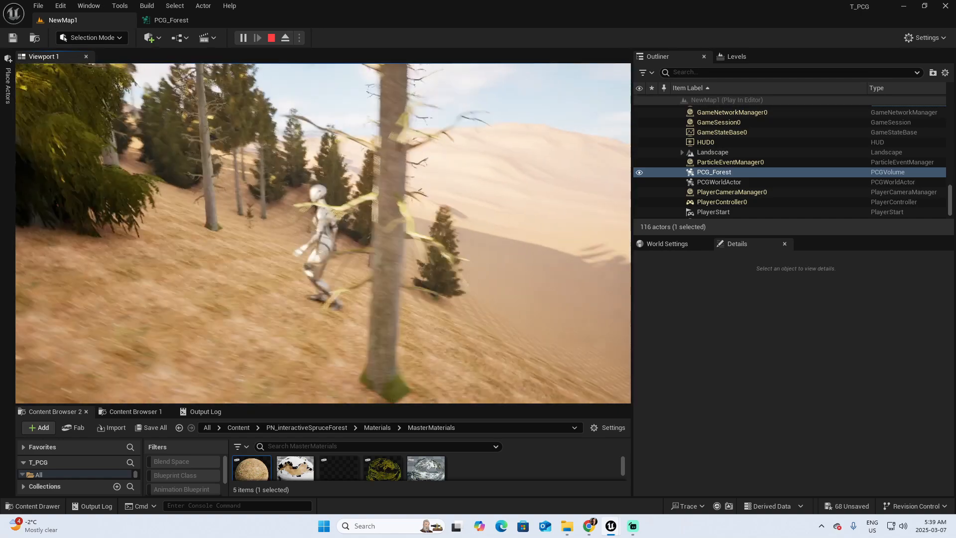
key(d)
key(w)
key(w)
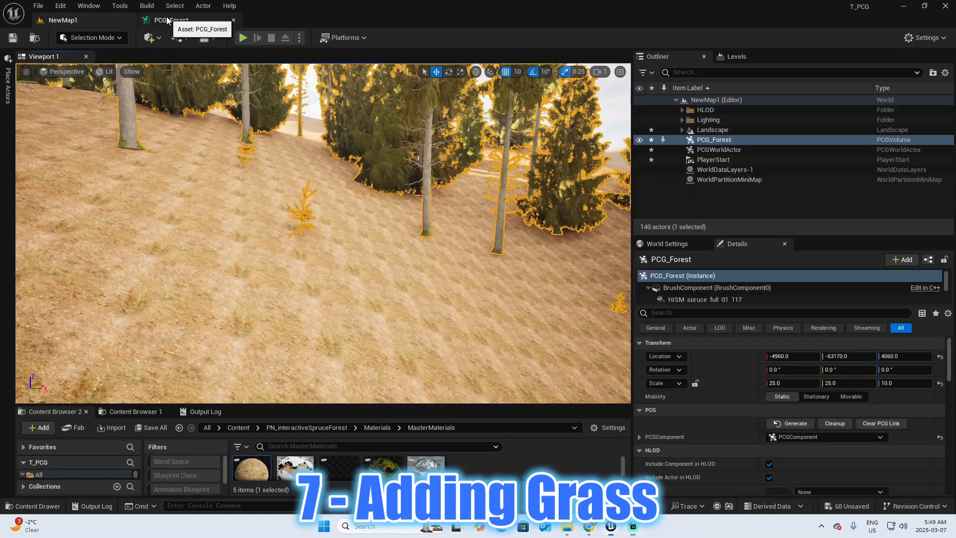
Duplicate the lower Surface Sampler, Normal To Density, Density Filter and Transform Points nodes, and align the copies as a third row beneath the originals.
click(168, 21)
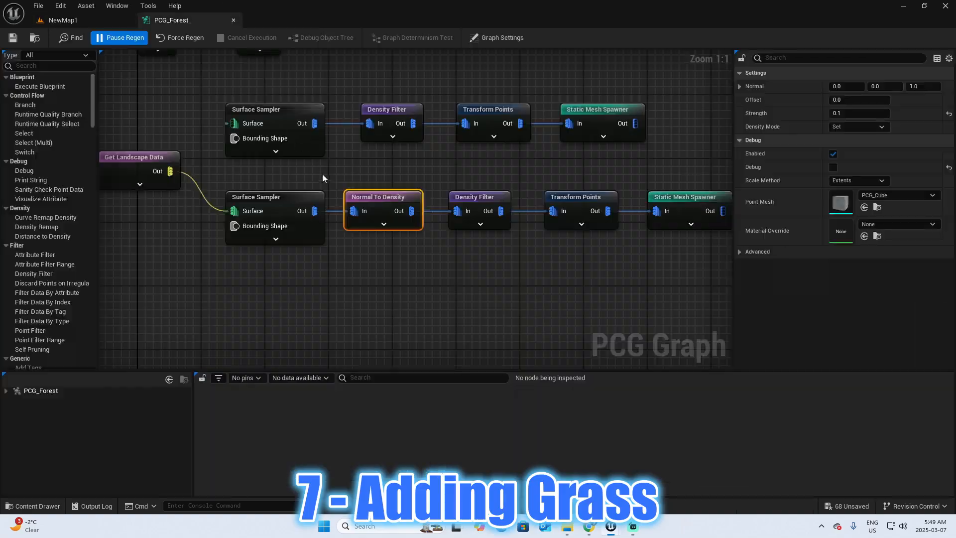
right_drag(450, 249, 411, 235)
drag(227, 165, 541, 256)
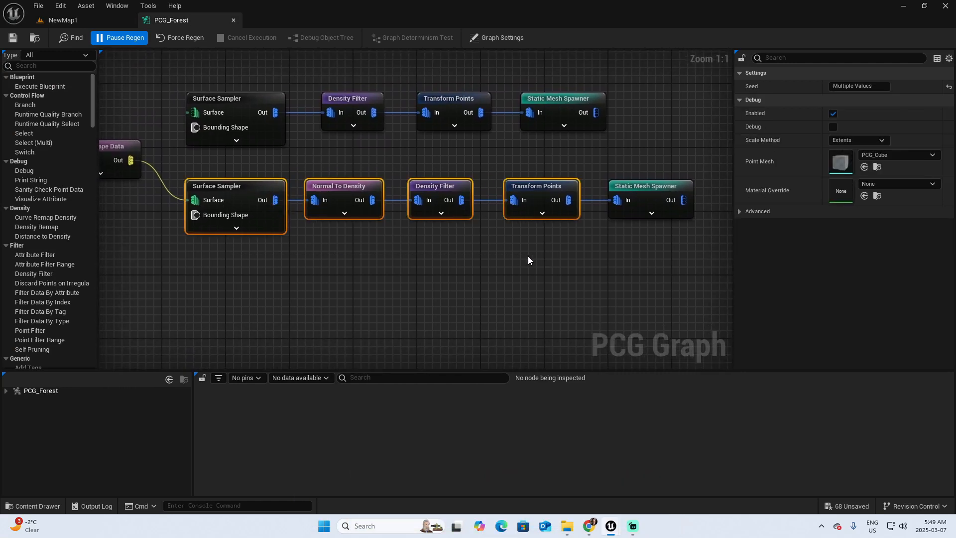
key(ctrl+v)
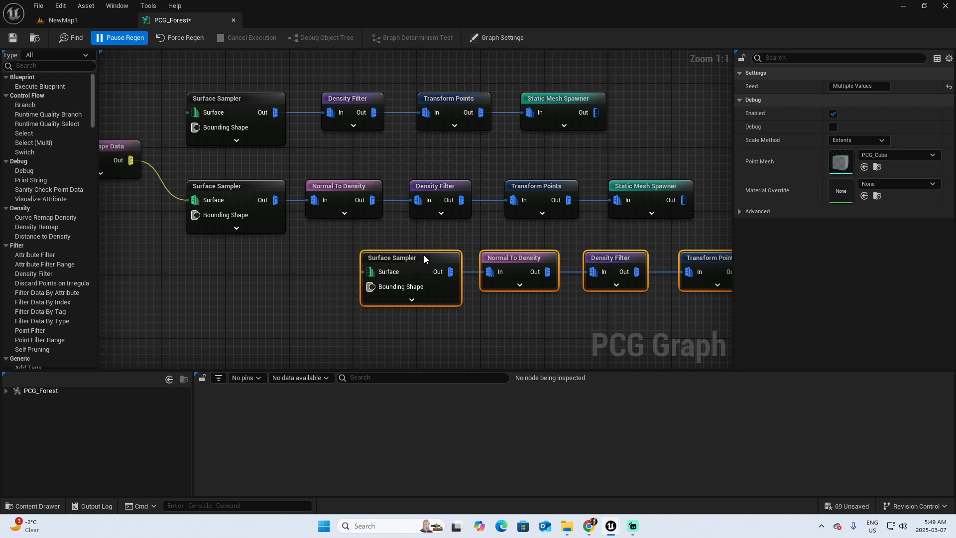
drag(423, 255, 248, 264)
right_drag(591, 329, 536, 314)
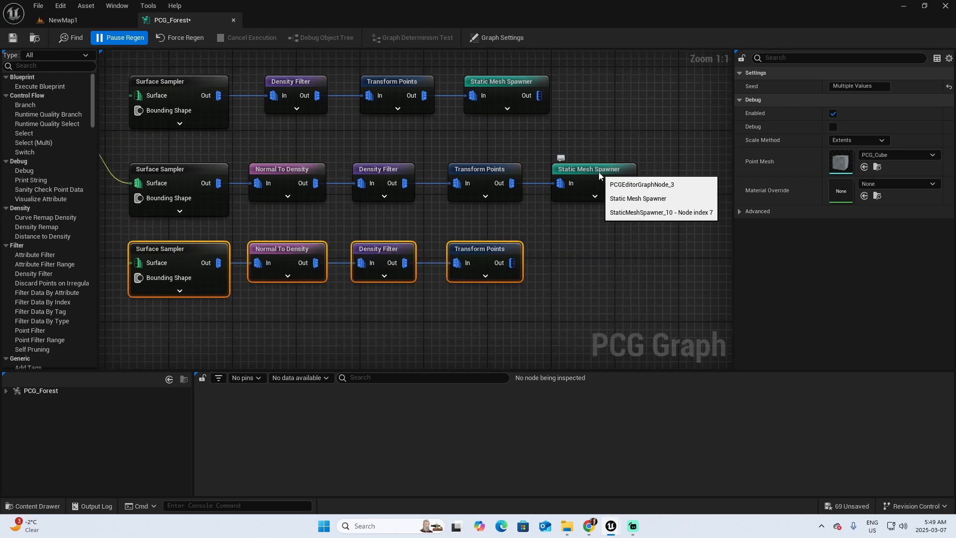
click(600, 169)
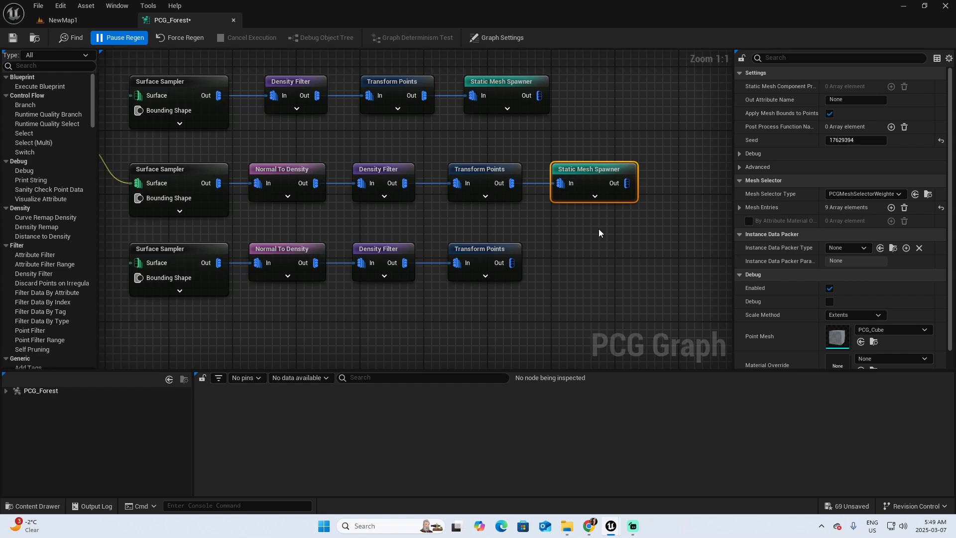
Open Fab from NewMap1, search for "grass" and limit the results to free products.
click(61, 22)
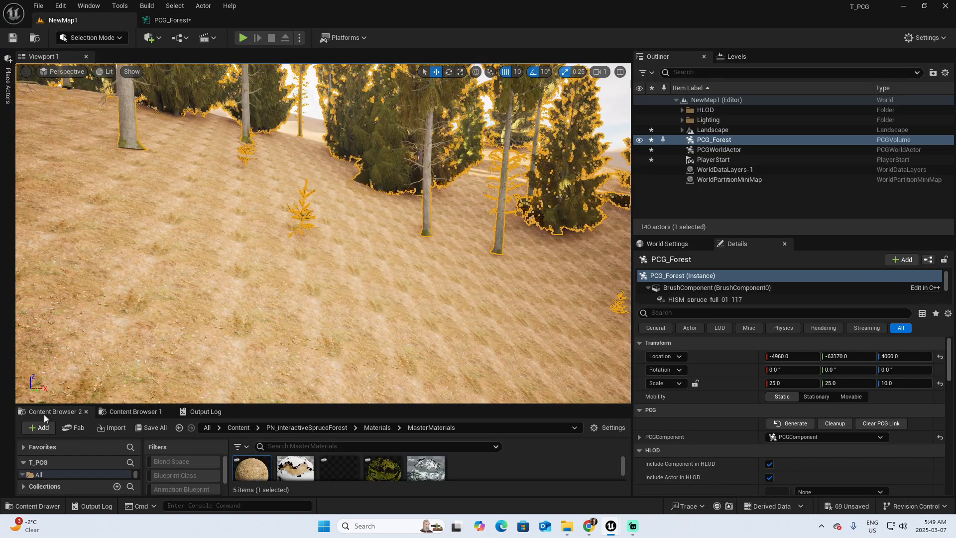
click(74, 427)
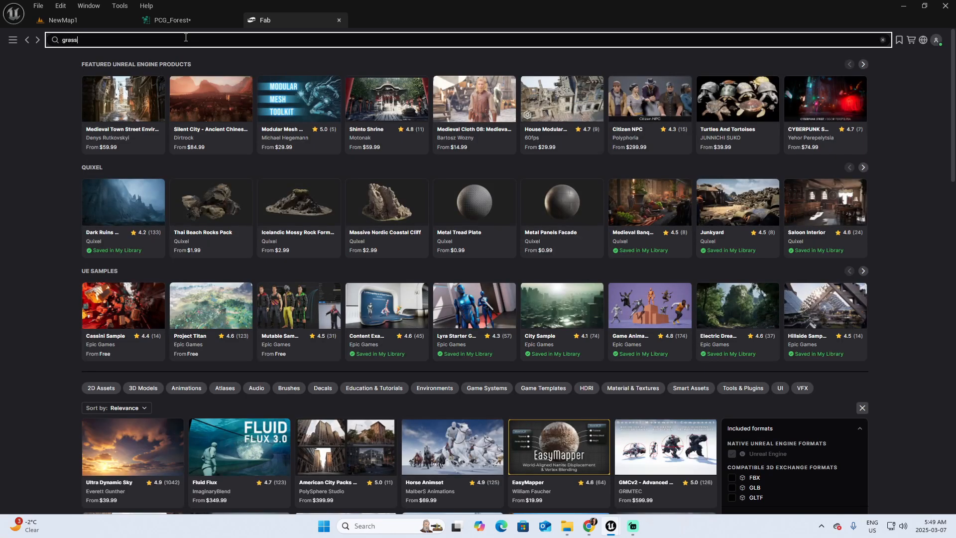
key(Return)
click(821, 301)
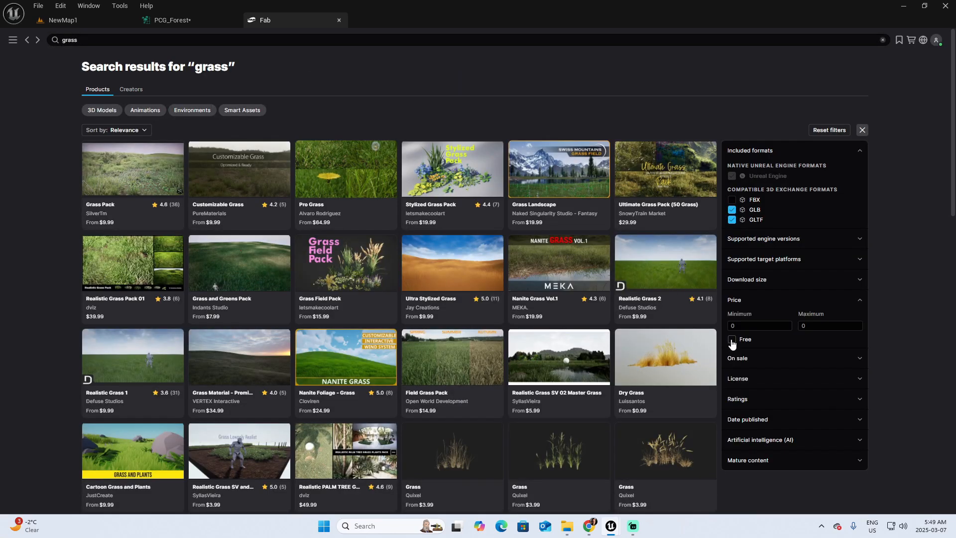
click(731, 342)
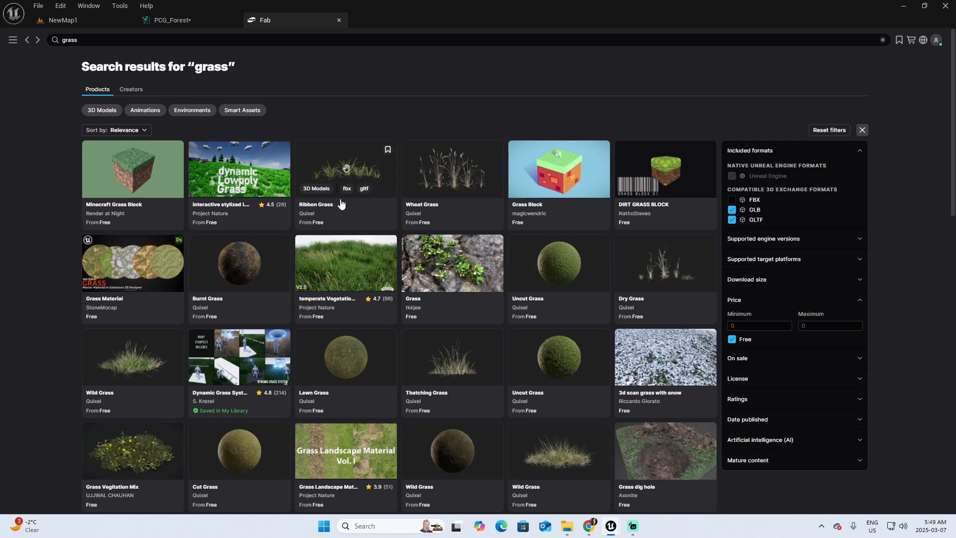
Add Quixel's free Ribbon Grass to the project and enlarge the Content Browser to show its imported assets.
click(358, 169)
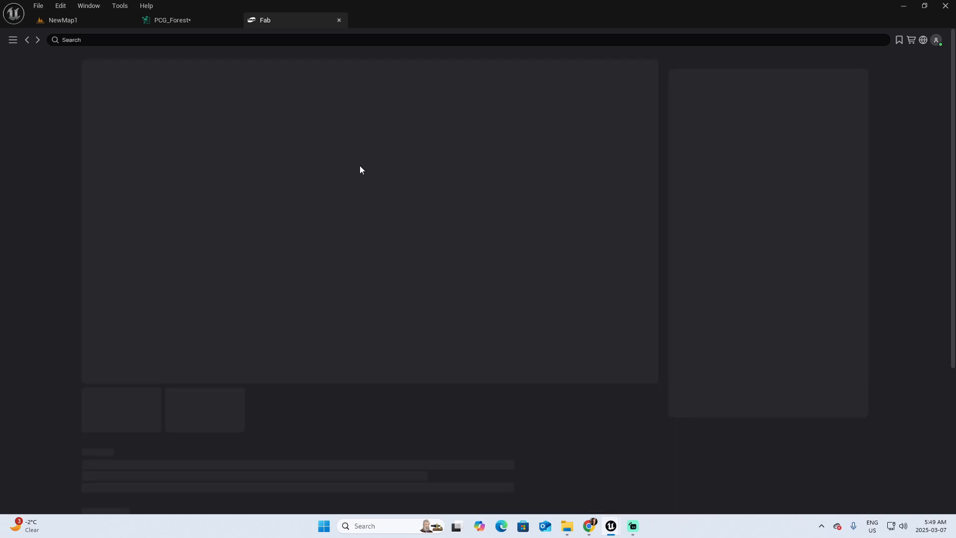
click(743, 162)
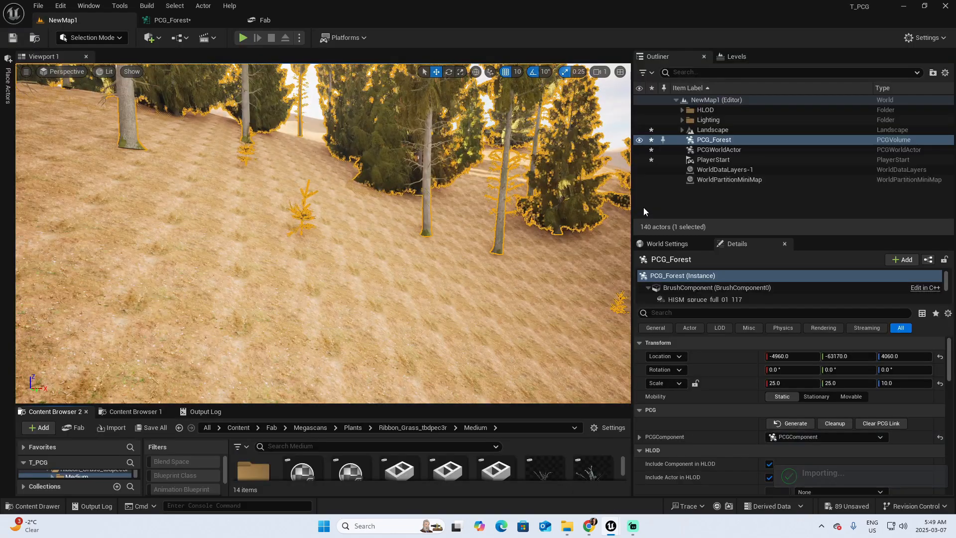
drag(268, 404, 259, 308)
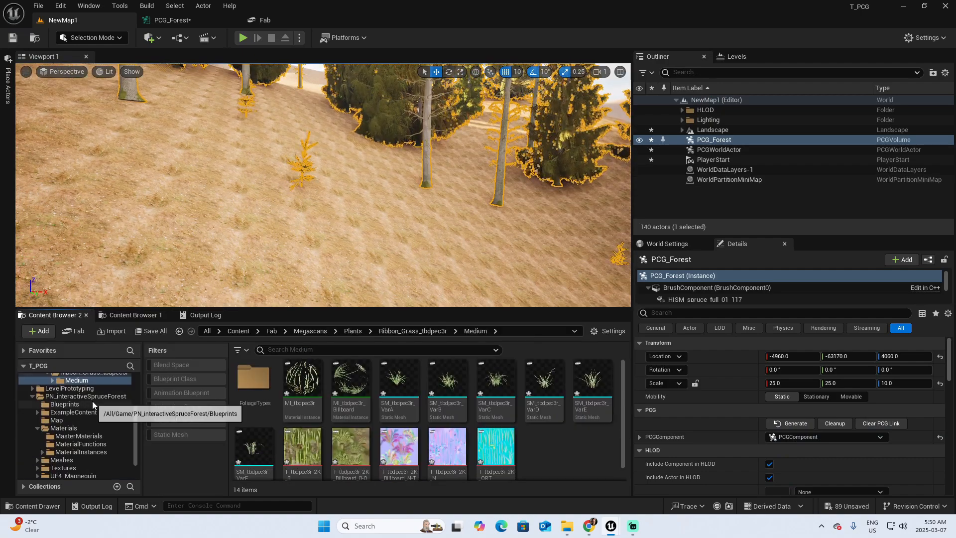
scroll(91, 404, up, 3)
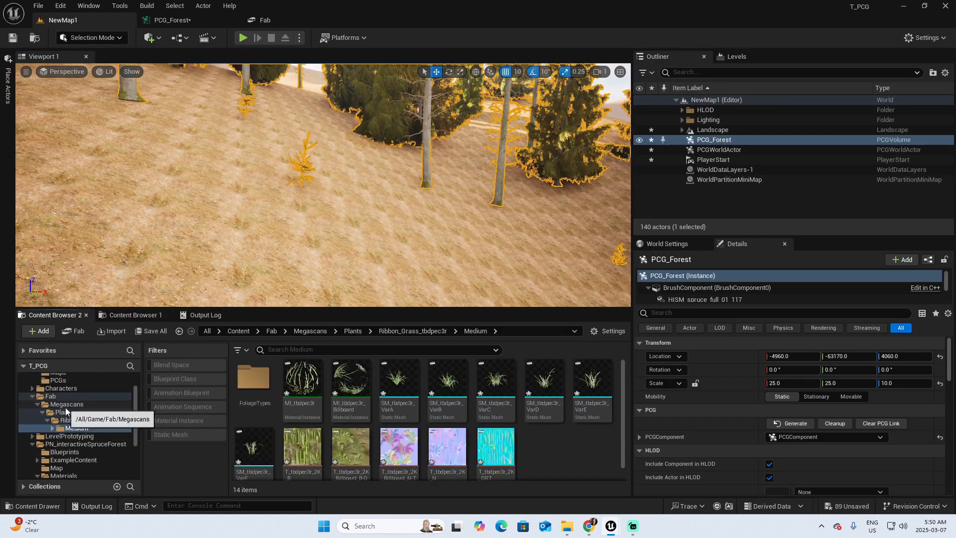
In the PCG_Forest graph, add a Static Mesh Spawner after the third row's Transform Points node and align it under the spawner above.
click(173, 20)
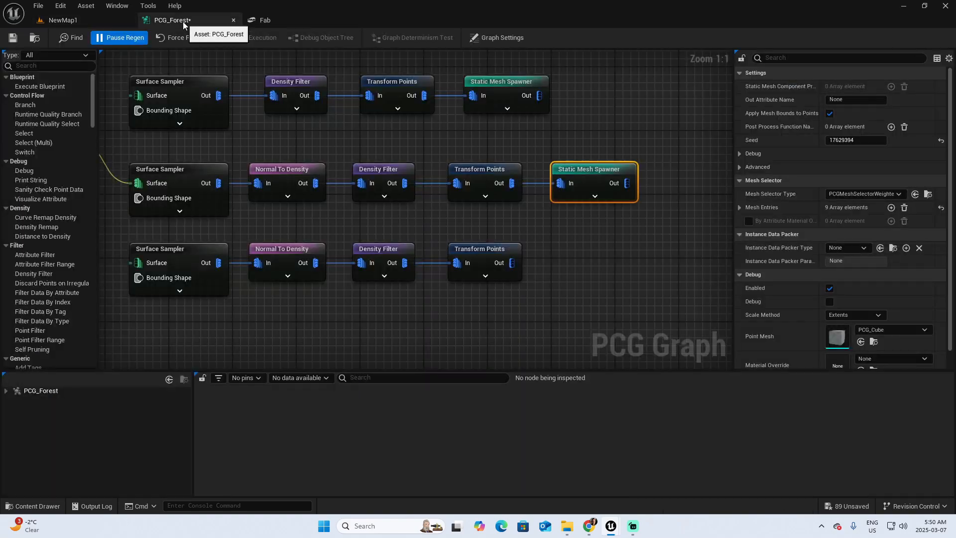
drag(512, 263, 662, 257)
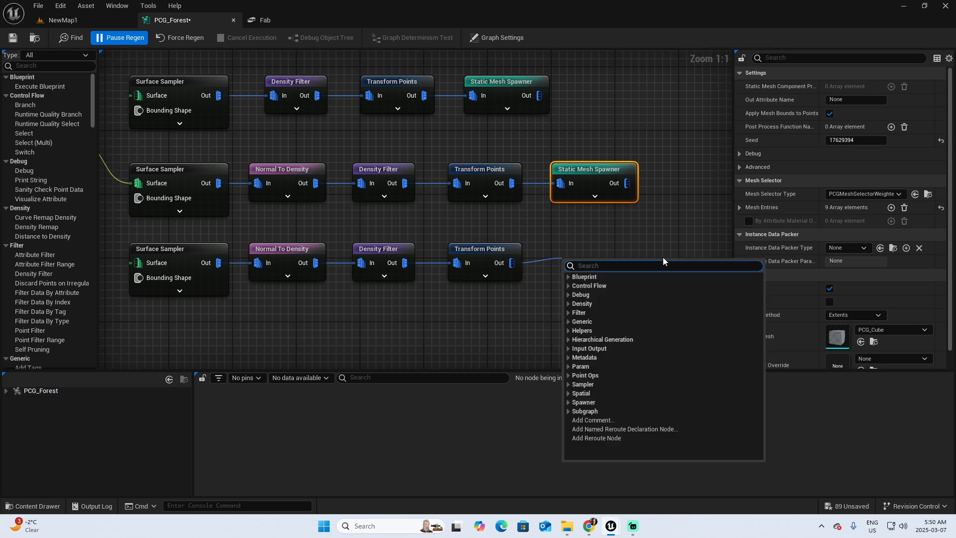
text(static mesh)
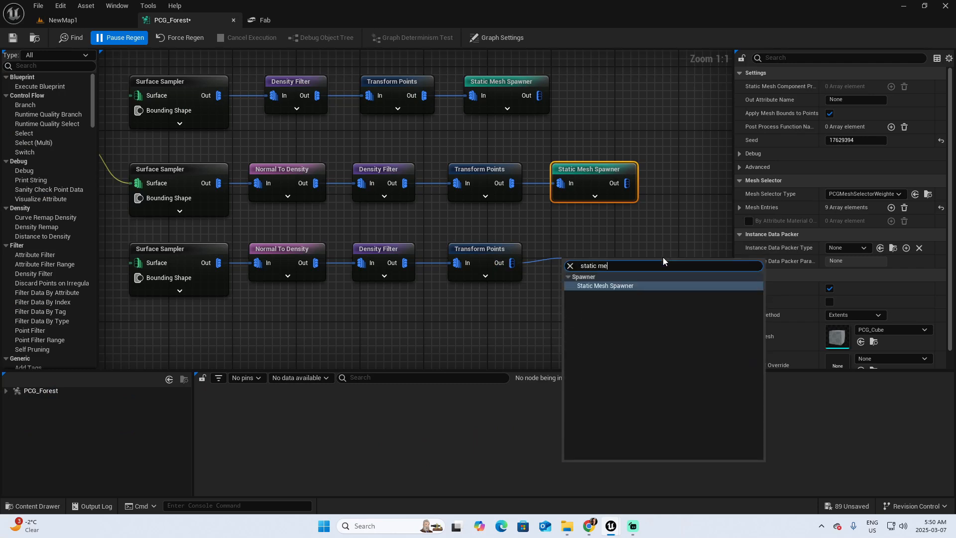
click(629, 287)
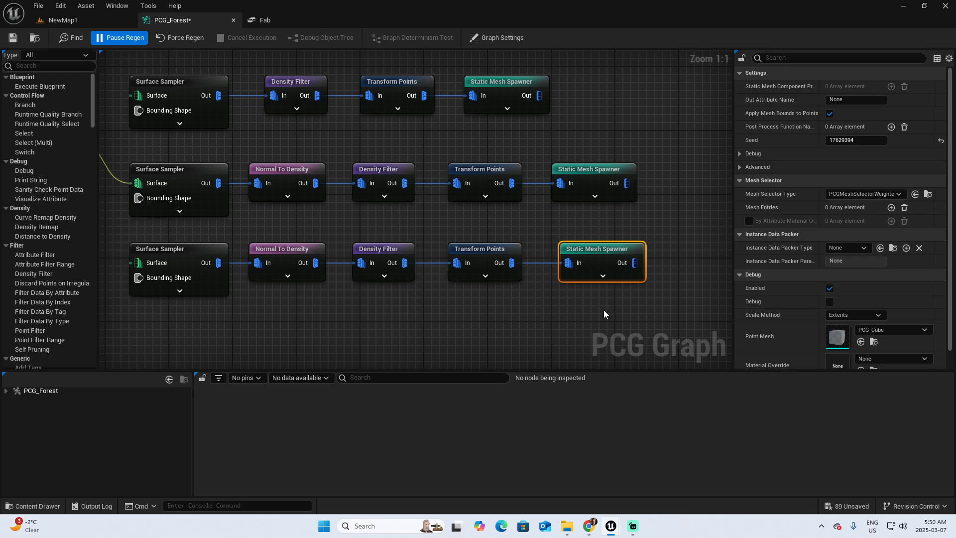
drag(613, 247, 605, 247)
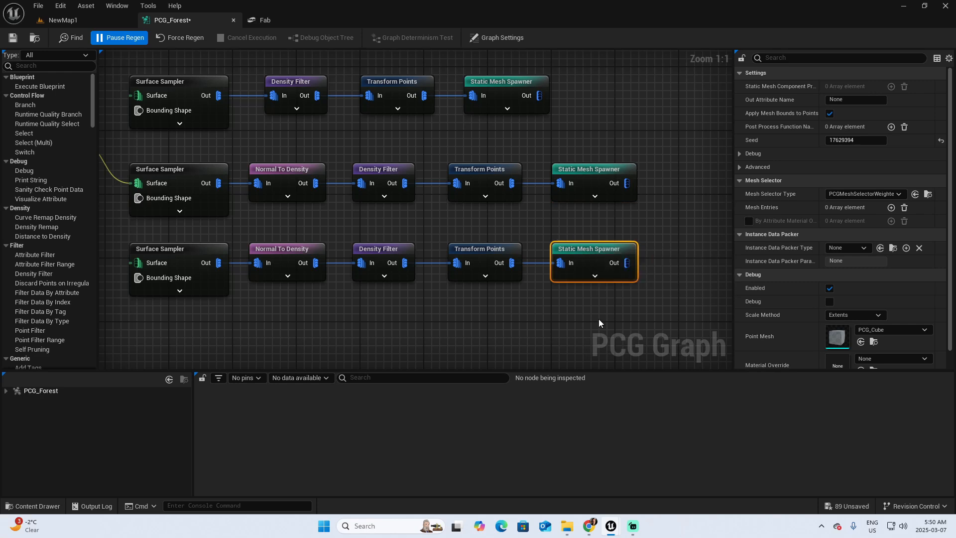
Add three mesh entries to the third row's Static Mesh Spawner.
right_drag(599, 323, 621, 248)
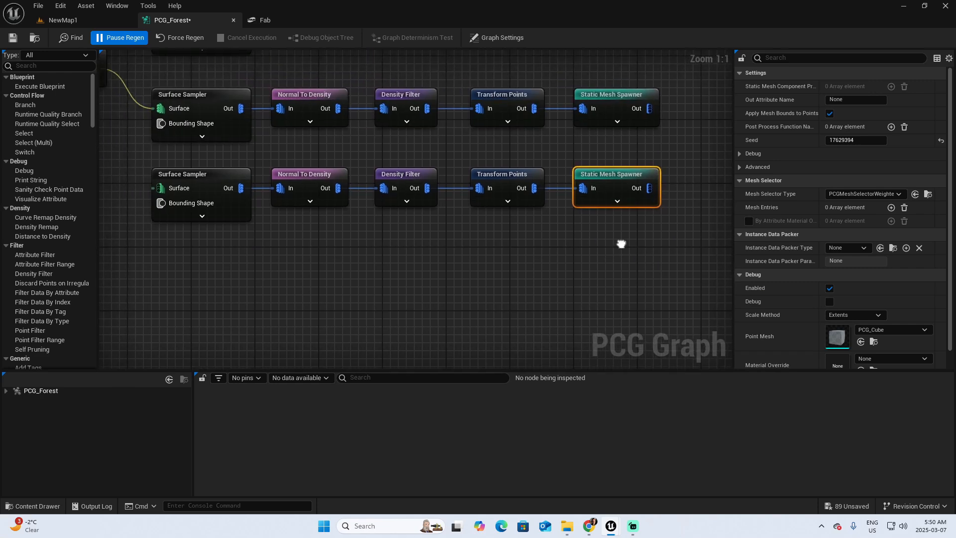
click(892, 208)
click(891, 207)
click(892, 208)
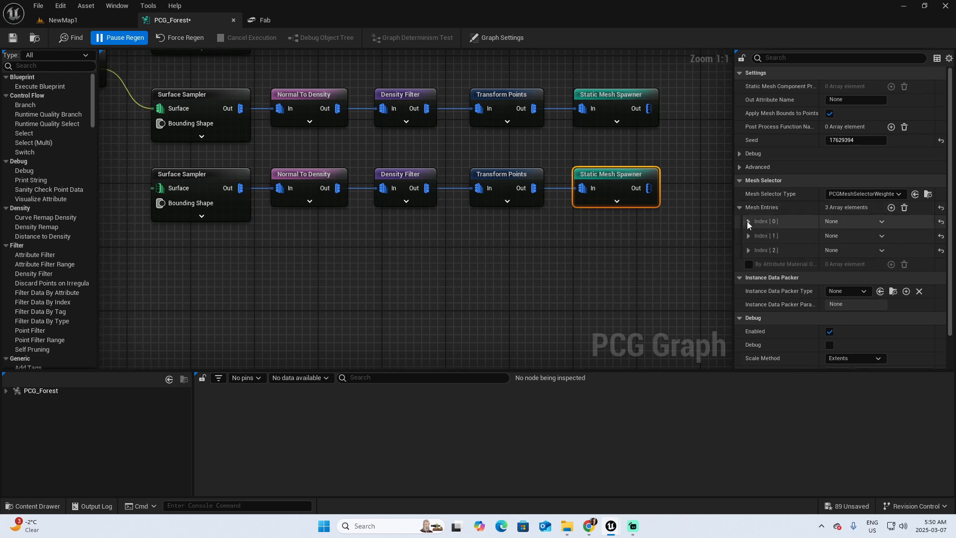
Assign SM_tbdpec3r_VarA from Fab's Ribbon Grass Medium folder as the static mesh of the spawner's Index 0 entry.
click(748, 221)
click(755, 235)
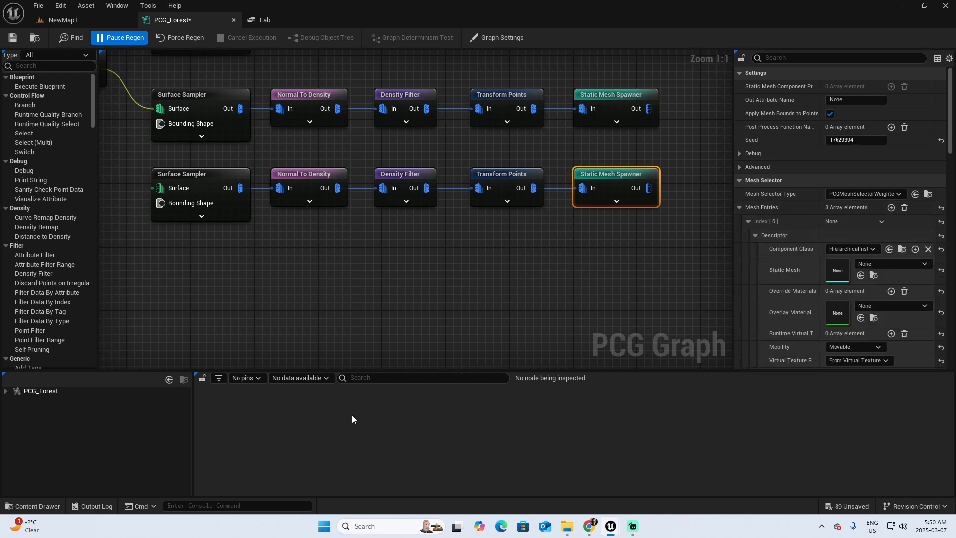
key(ctrl+space)
scroll(153, 402, up, 3)
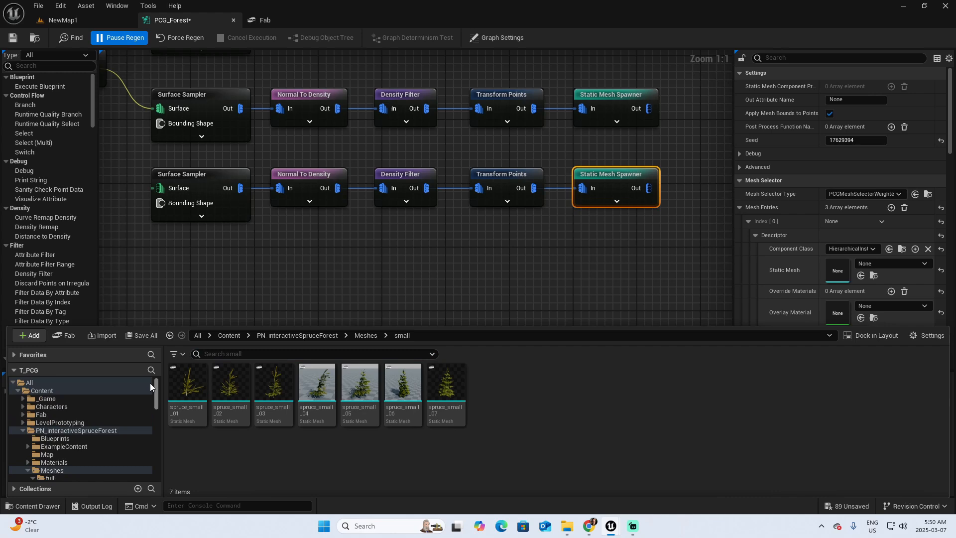
click(37, 415)
double_click(187, 388)
double_click(191, 390)
double_click(193, 391)
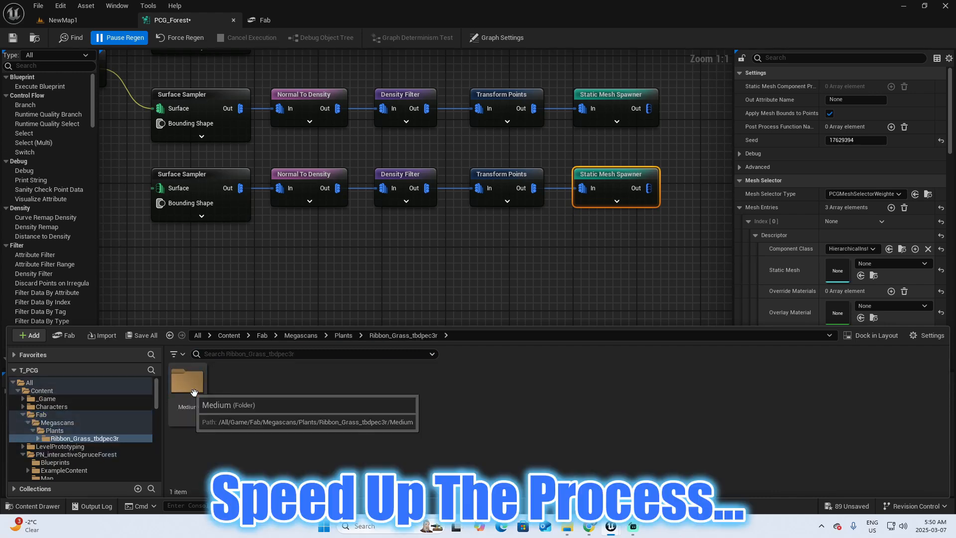
double_click(194, 392)
drag(314, 384, 839, 270)
Assign SM_tbdpec3r_VarB as the static mesh of the spawner's Index 1 entry.
click(748, 222)
click(748, 236)
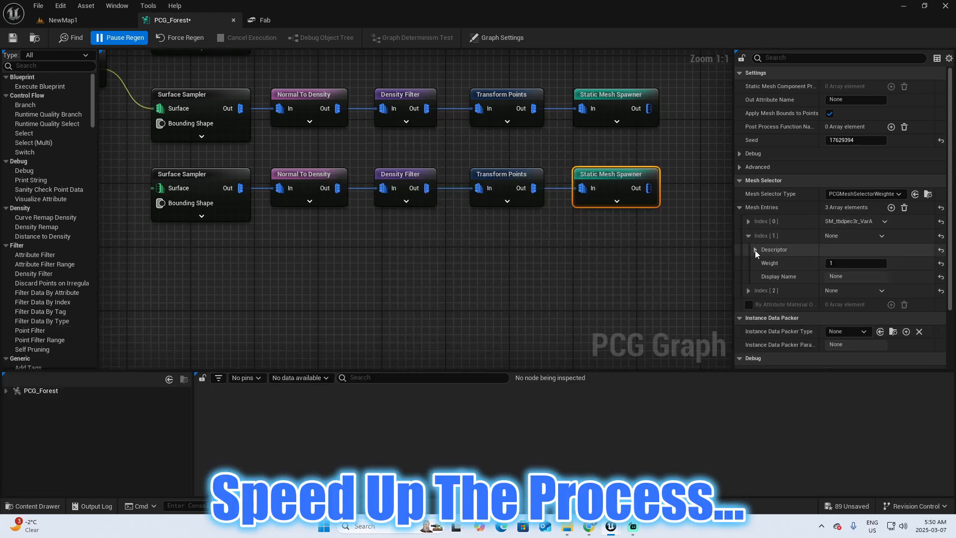
click(755, 250)
key(ctrl+space)
drag(359, 386, 838, 285)
Assign SM_tbdpec3r_VarC as the static mesh of the spawner's Index 2 entry.
click(747, 236)
click(747, 250)
click(754, 264)
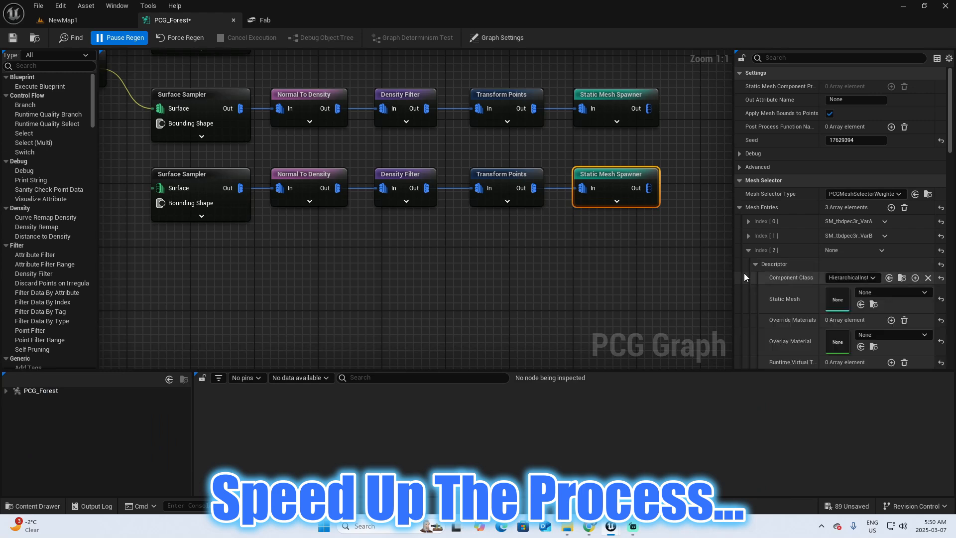
key(ctrl+space)
drag(404, 386, 838, 299)
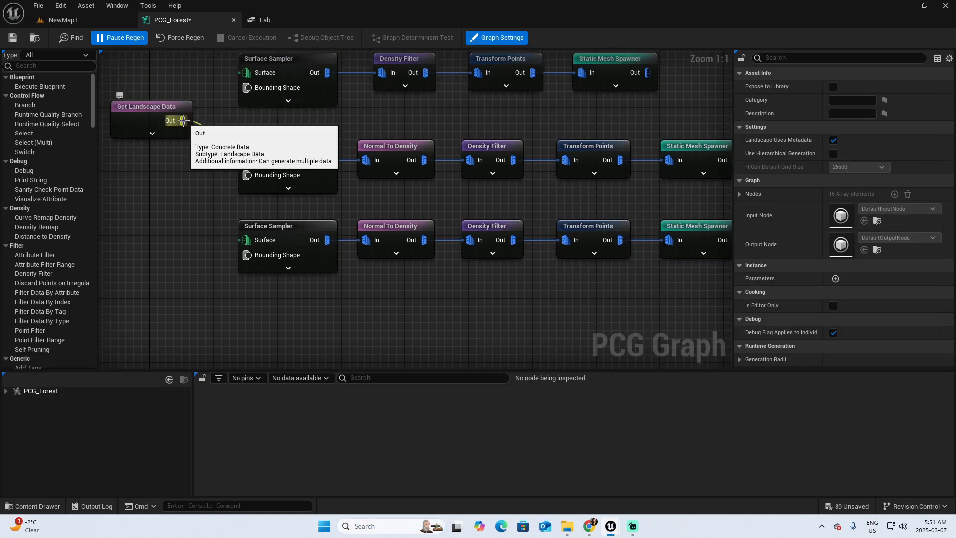
Connect Get Landscape Data to the third row's Surface Sampler and reposition the landscape node between the two lower rows.
drag(183, 120, 247, 241)
right_drag(404, 307, 433, 282)
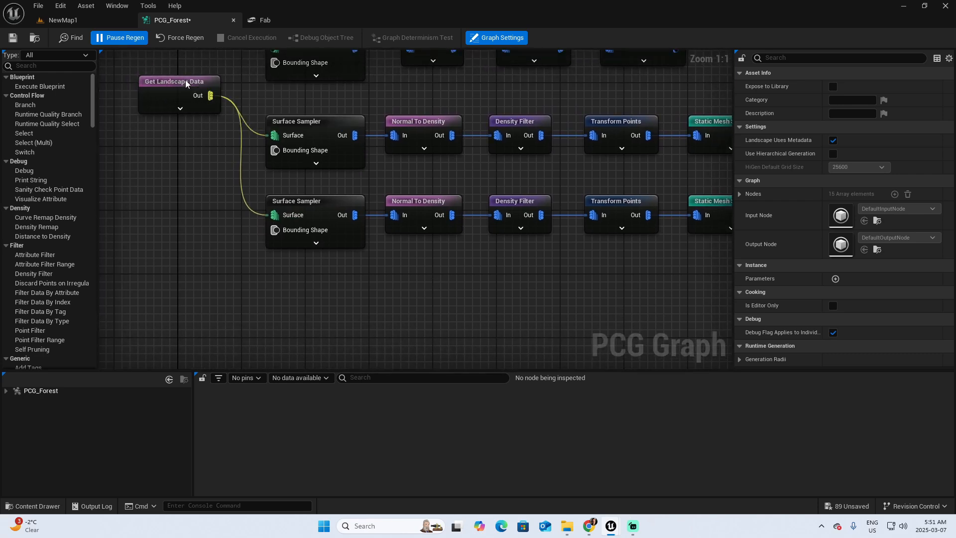
drag(186, 84, 177, 156)
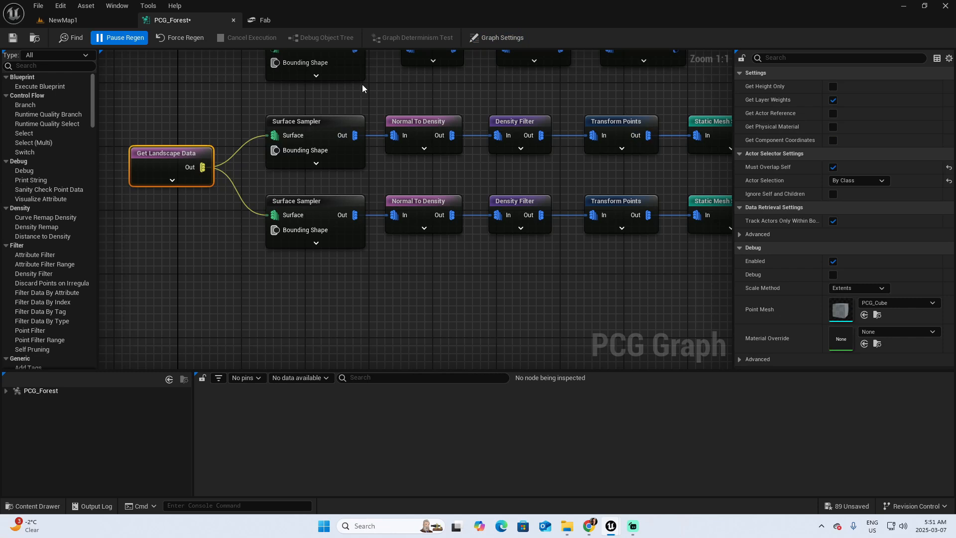
Set the Lower Bound of the third row's Density Filter to 0.1.
right_drag(412, 318, 315, 310)
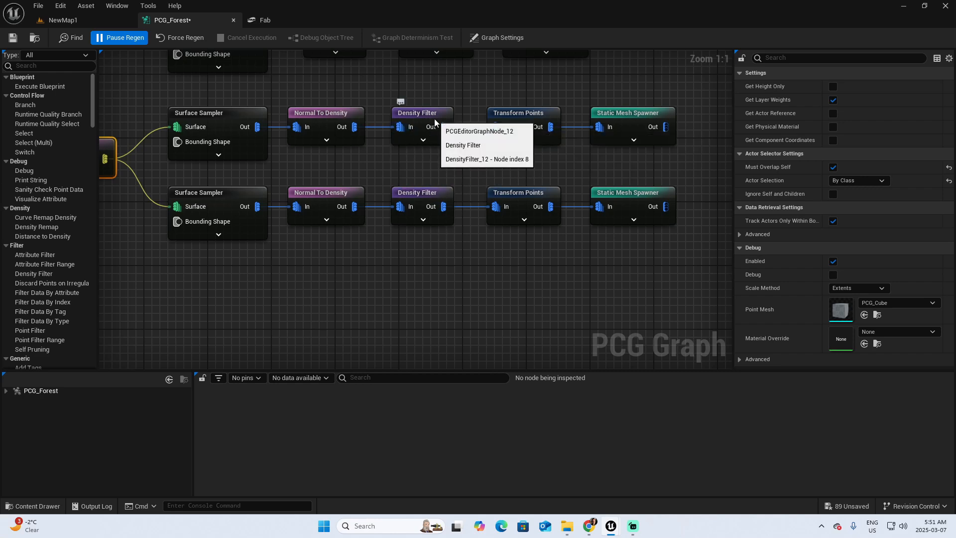
click(338, 195)
click(427, 198)
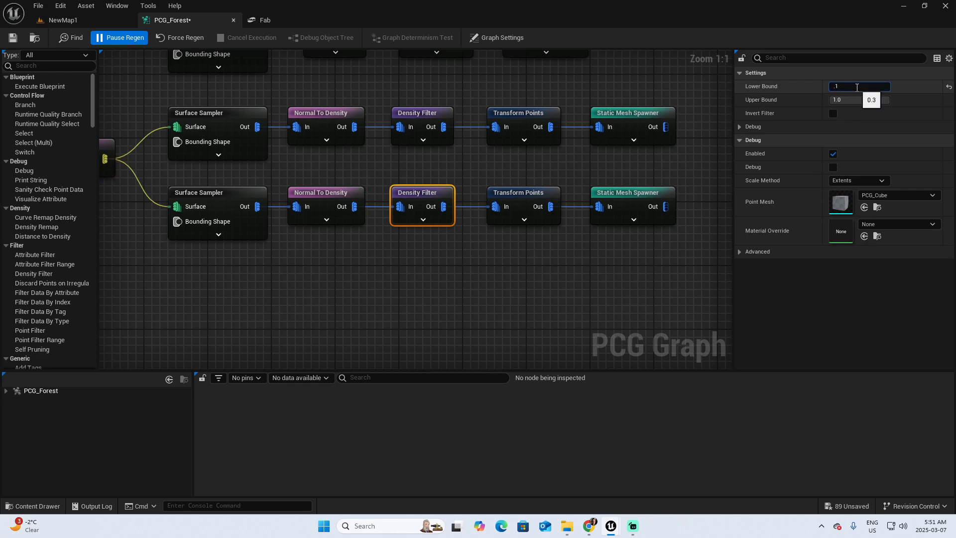
key(Tab)
Set the third row's Surface Sampler Point Extents to 50 on X, Y and Z, and save the graph.
right_drag(509, 274, 497, 282)
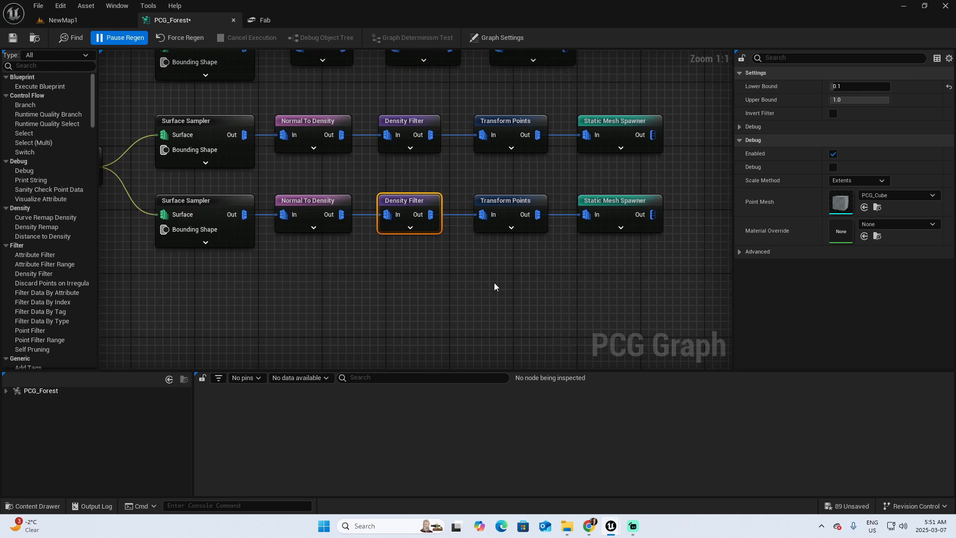
click(505, 201)
click(213, 198)
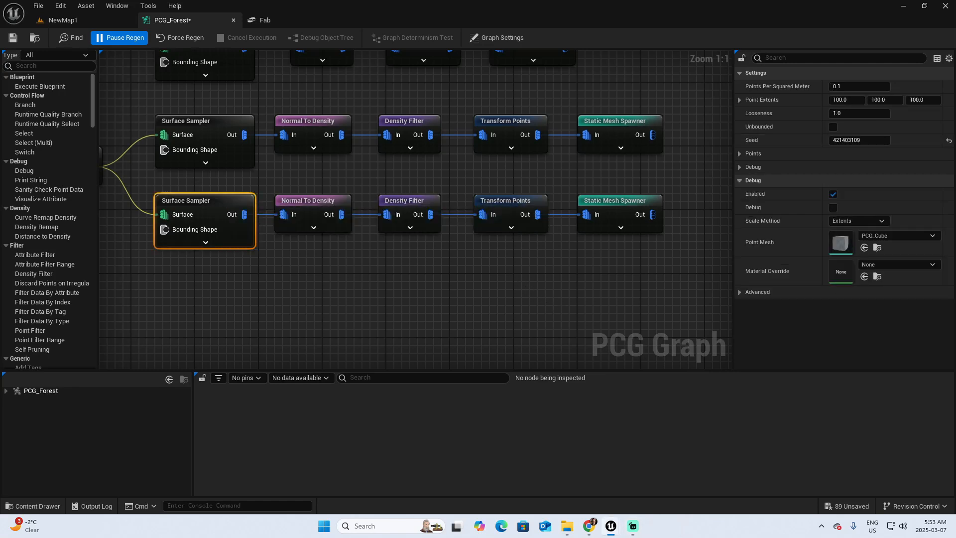
click(739, 99)
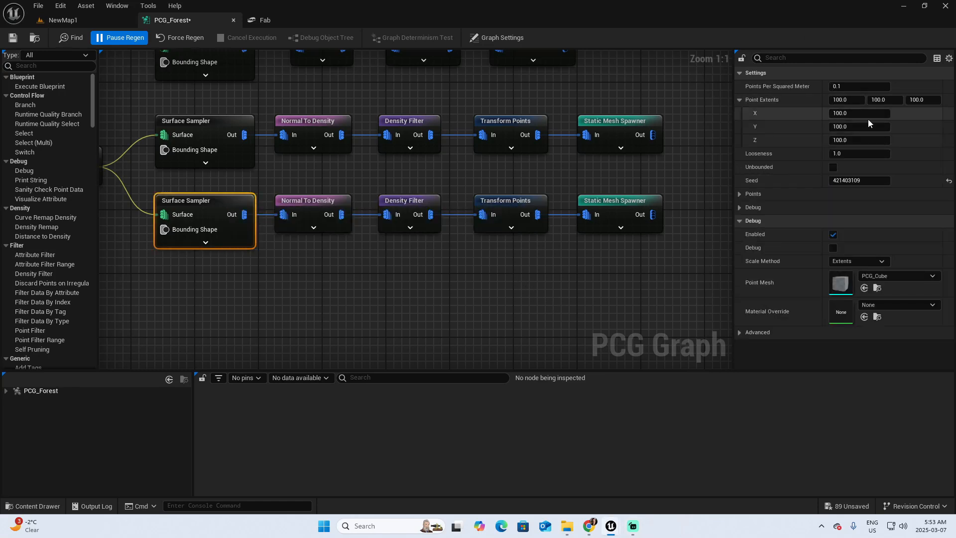
click(847, 113)
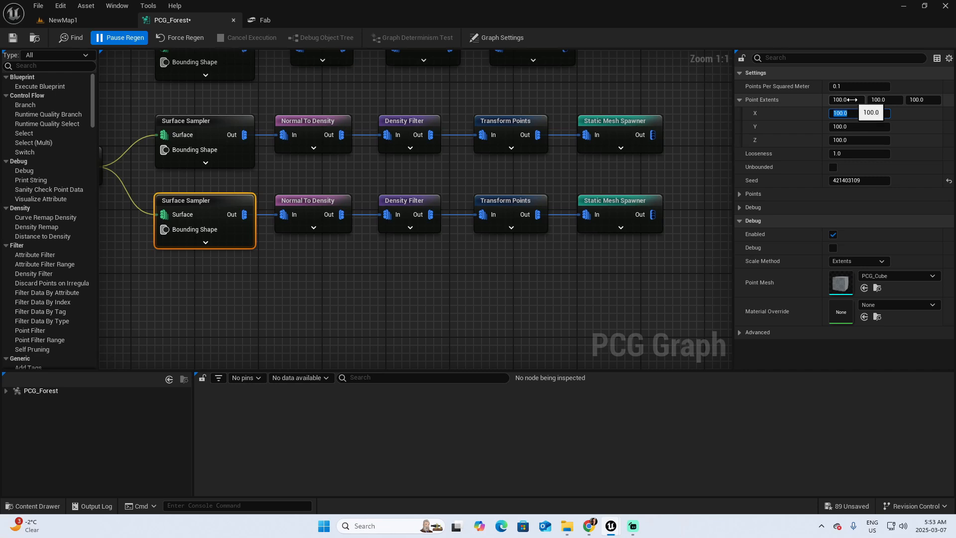
click(852, 99)
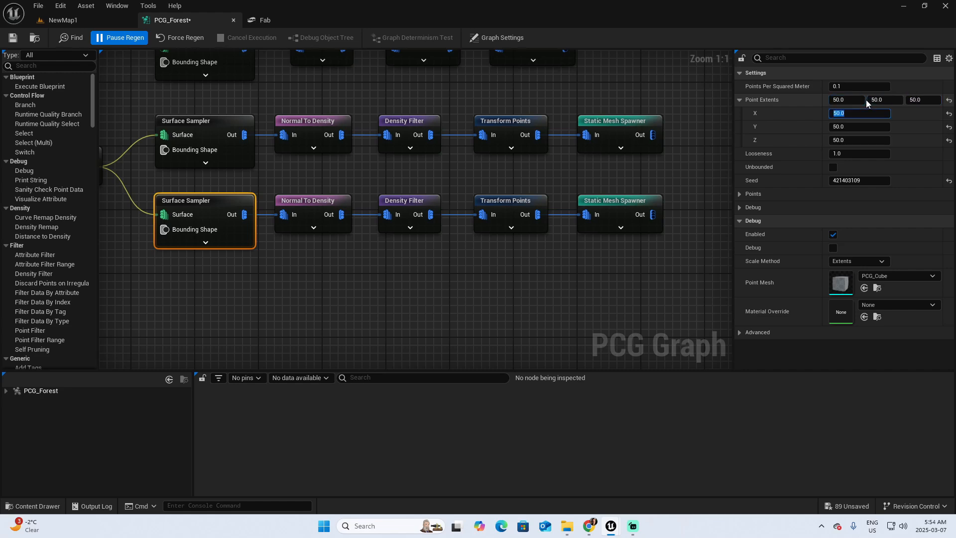
click(13, 38)
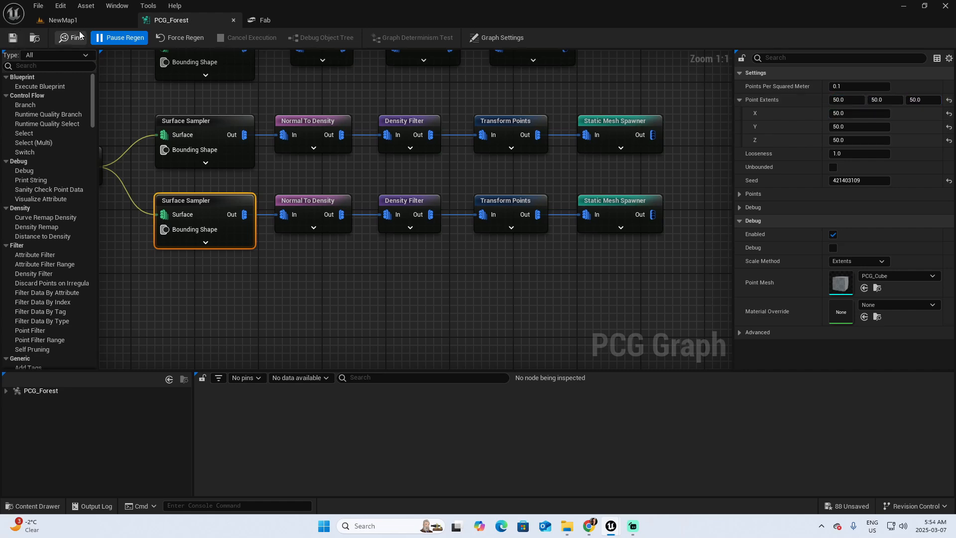
In NewMap1, clean up the PCG_Forest volume's generated content and generate it again.
click(96, 19)
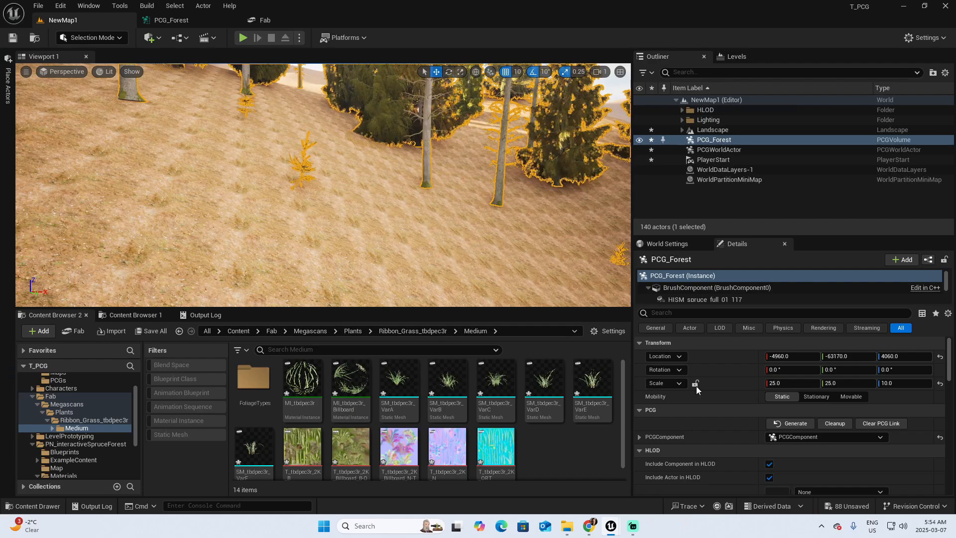
click(841, 423)
click(788, 424)
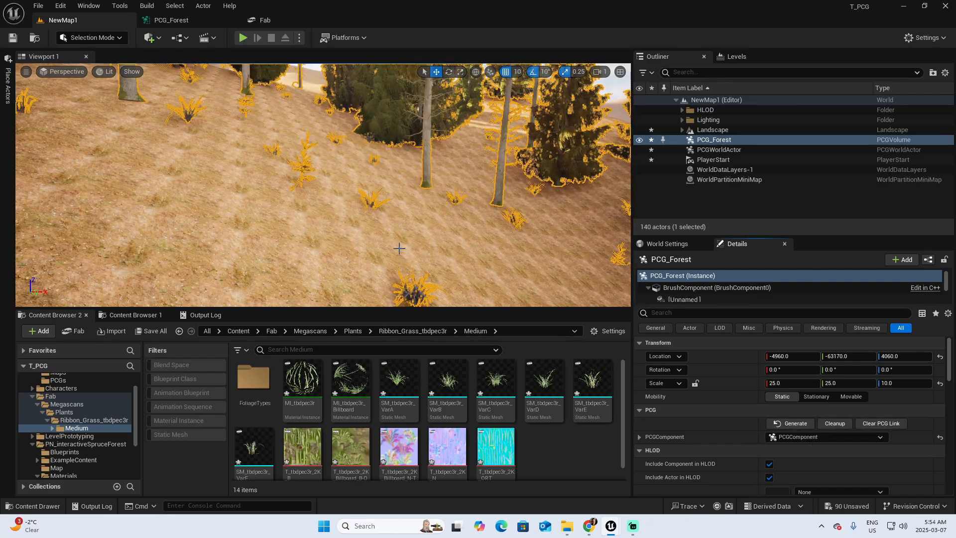
Deselect the PCG_Forest volume and play the level, running the character through the forest to examine the grass distribution.
right_drag(463, 257, 410, 214)
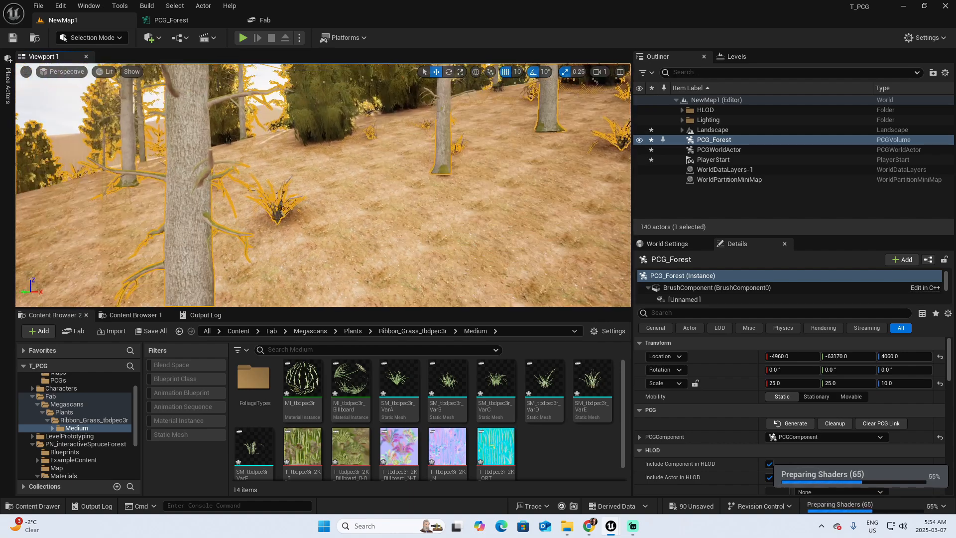
key(Escape)
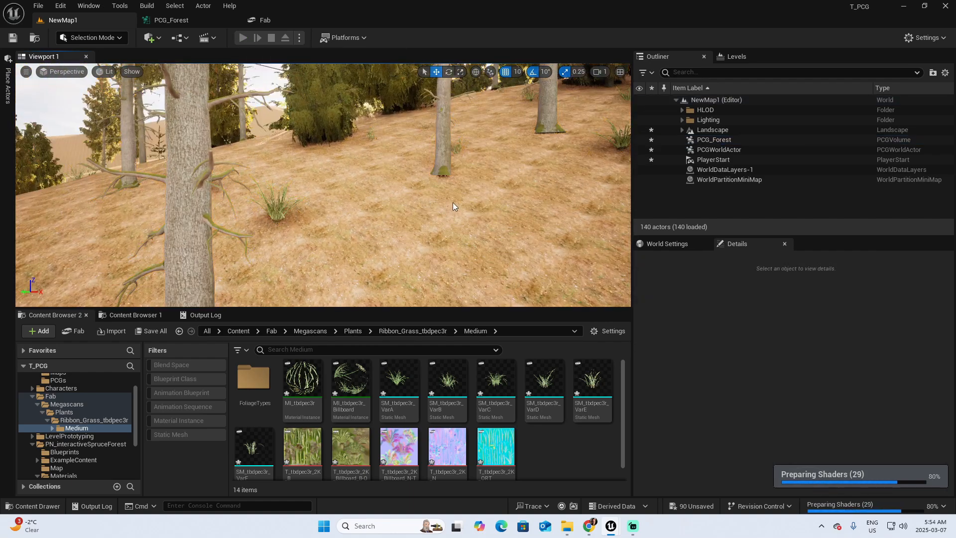
key(alt+p)
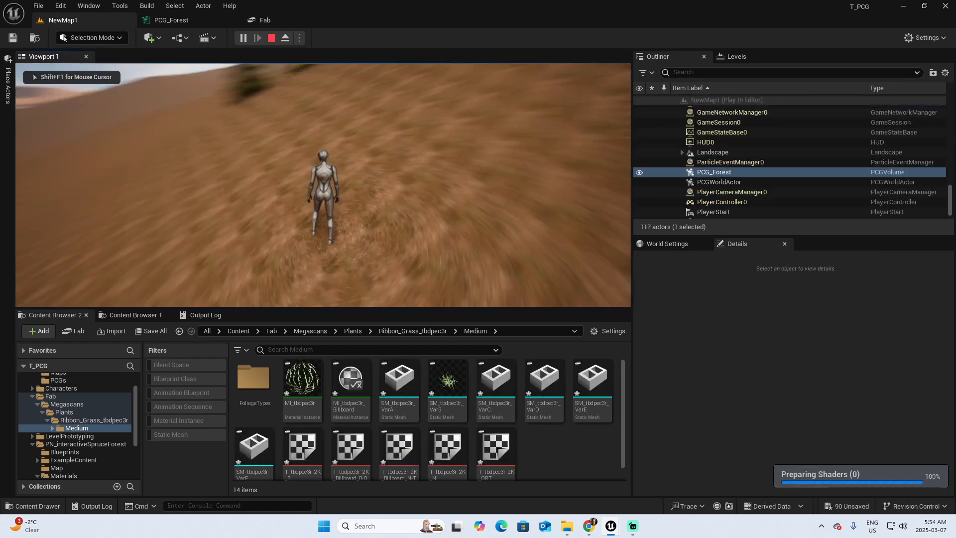
key(w)
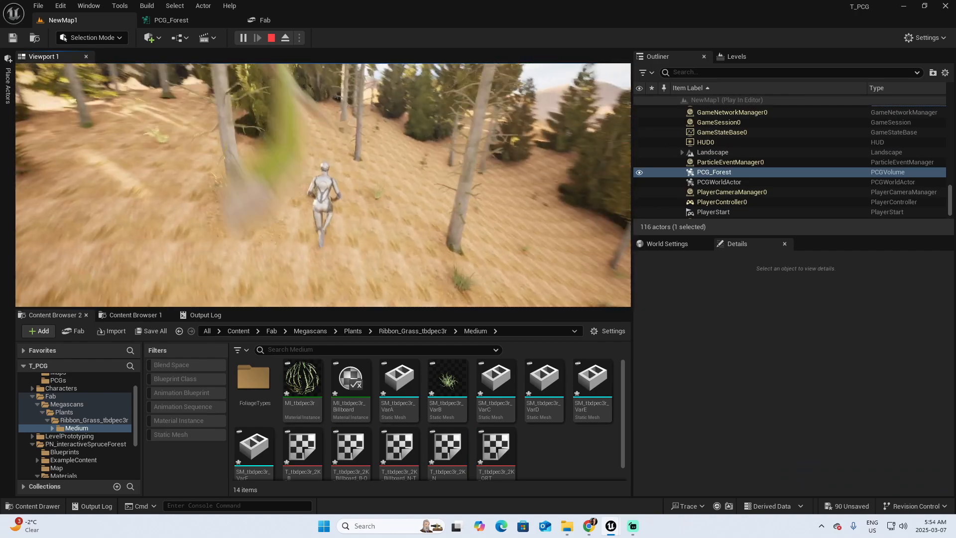
key(w)
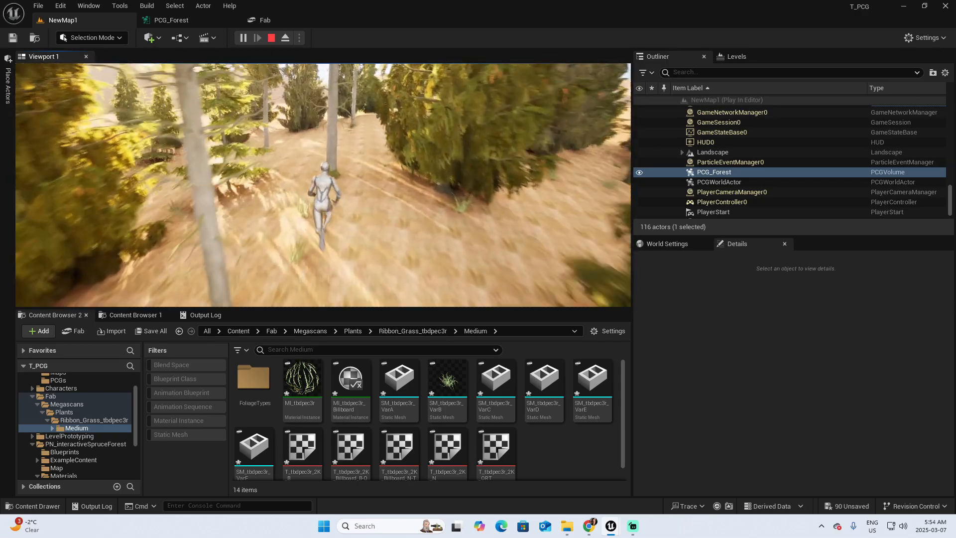
key(d)
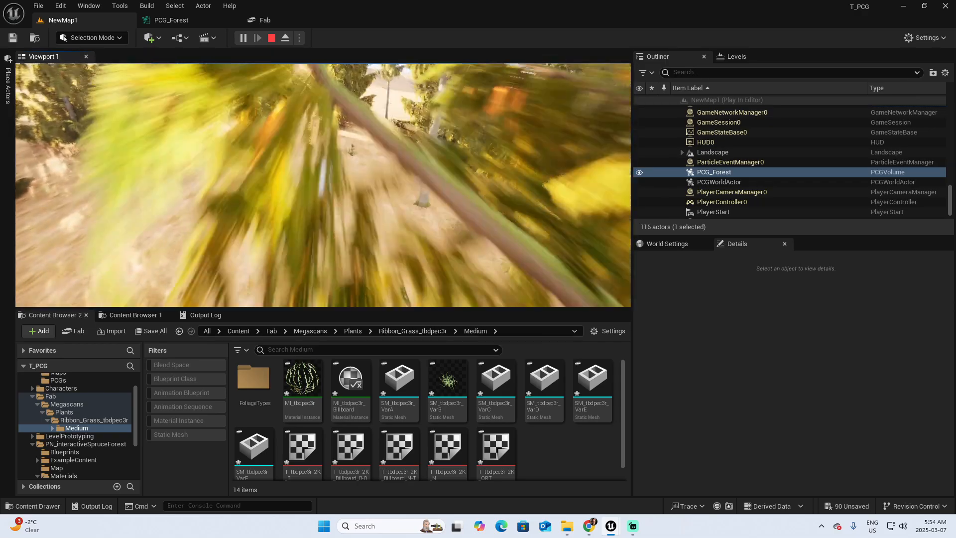